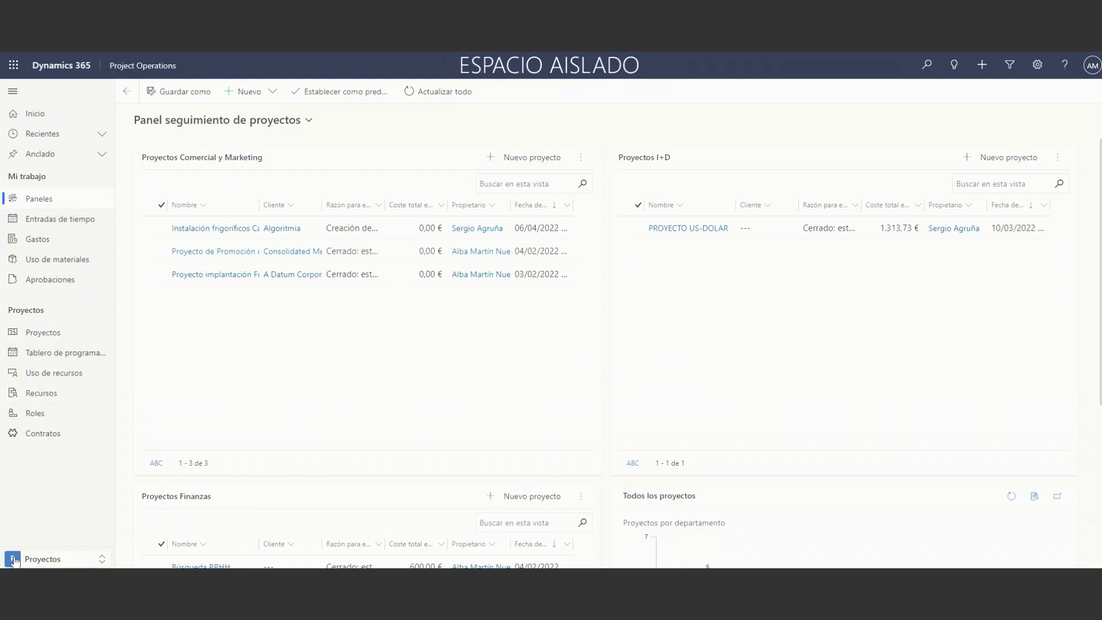
click(42, 559)
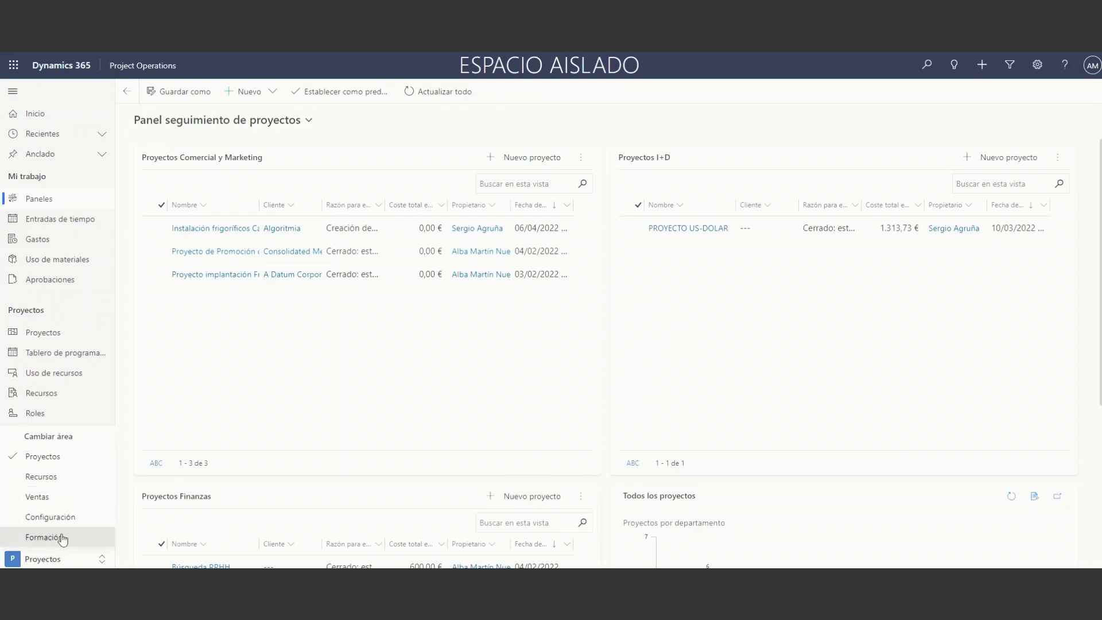
click(130, 398)
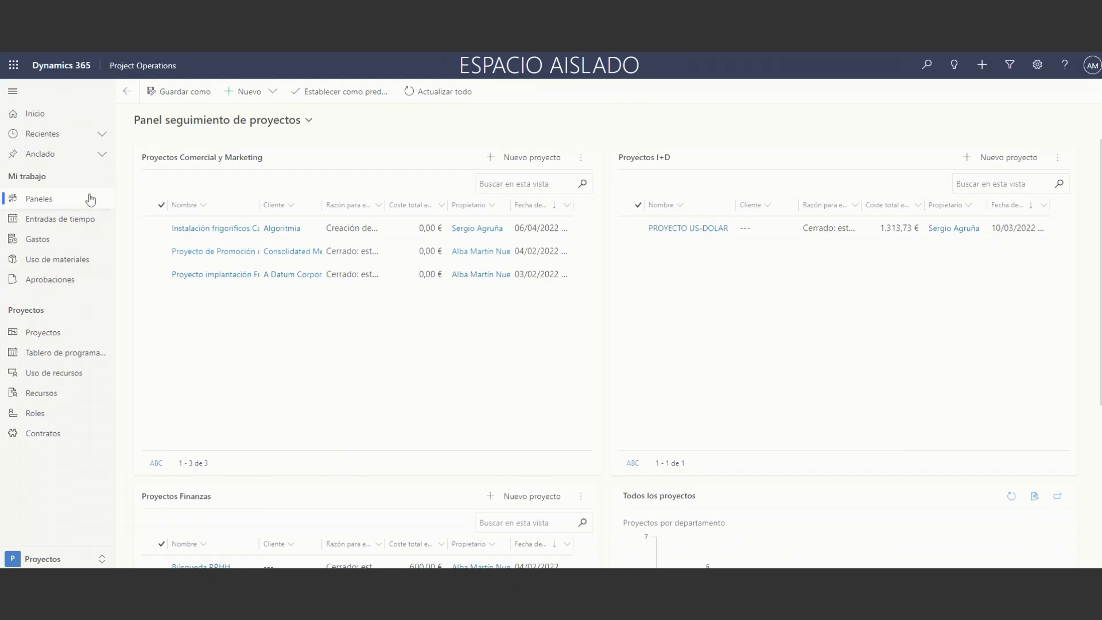
Open the project Instalación frigoríficos Candy from the list of active projects.
click(54, 336)
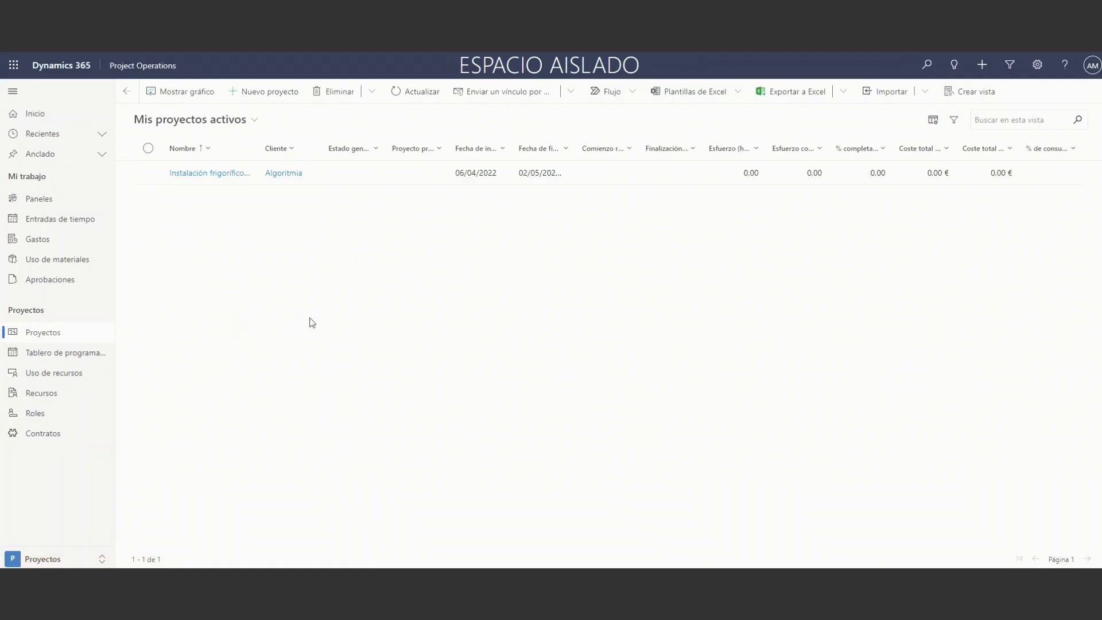
click(211, 127)
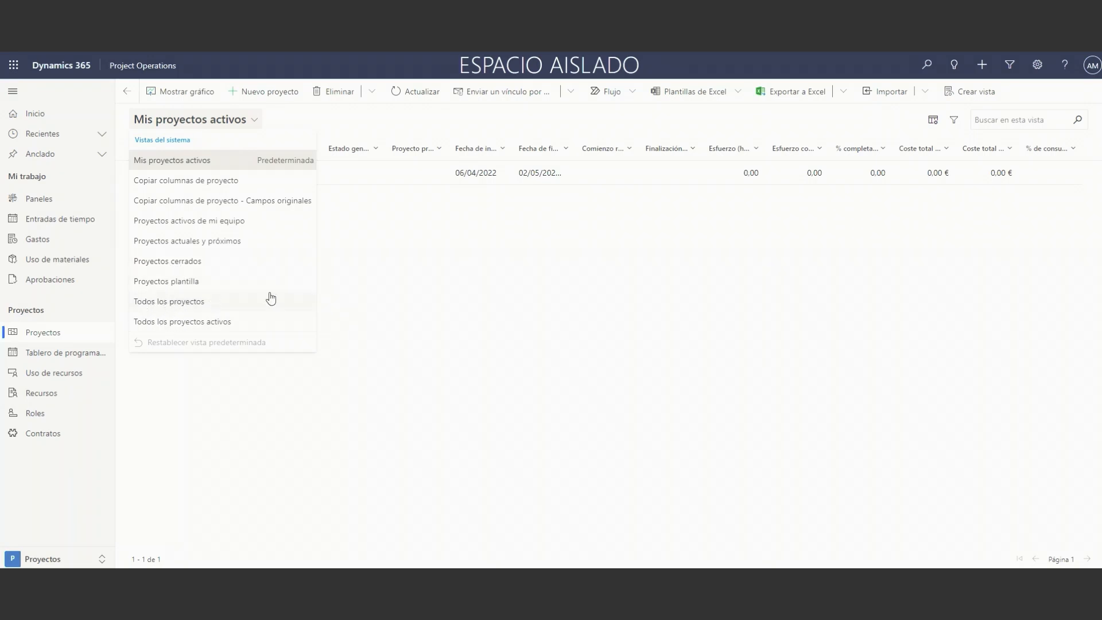
click(474, 283)
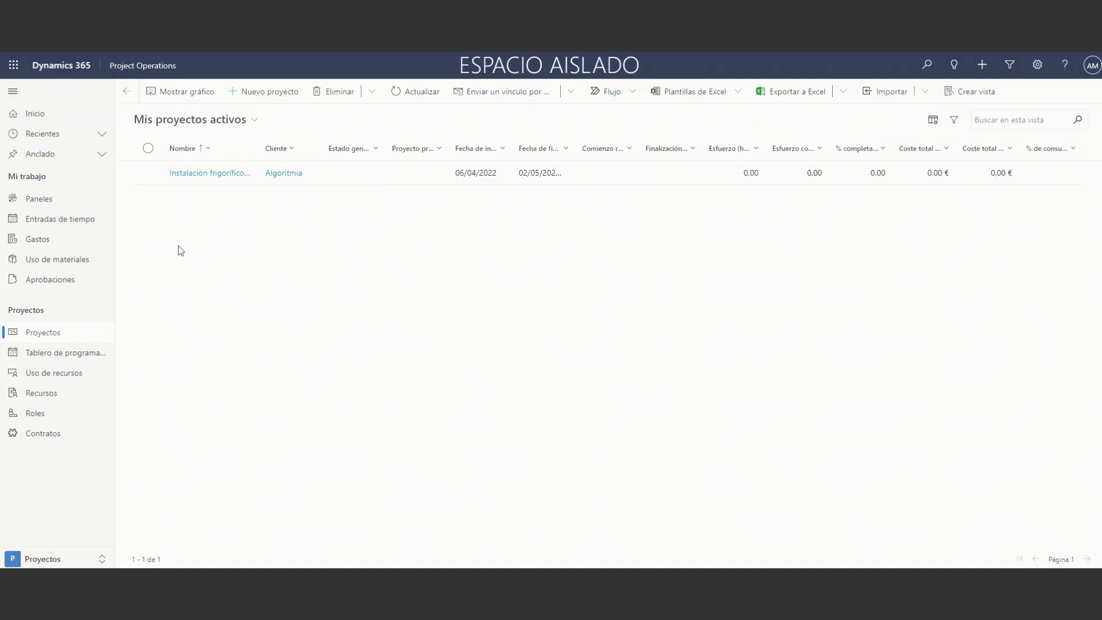
click(214, 173)
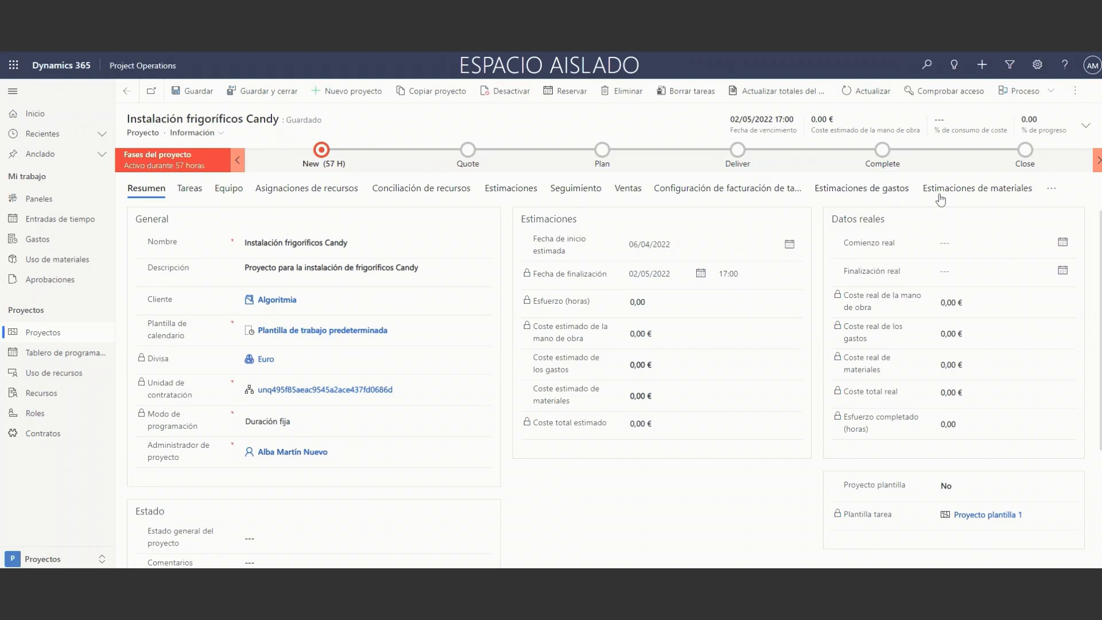
Look through the related record types available for the project, without opening any of them.
click(1052, 188)
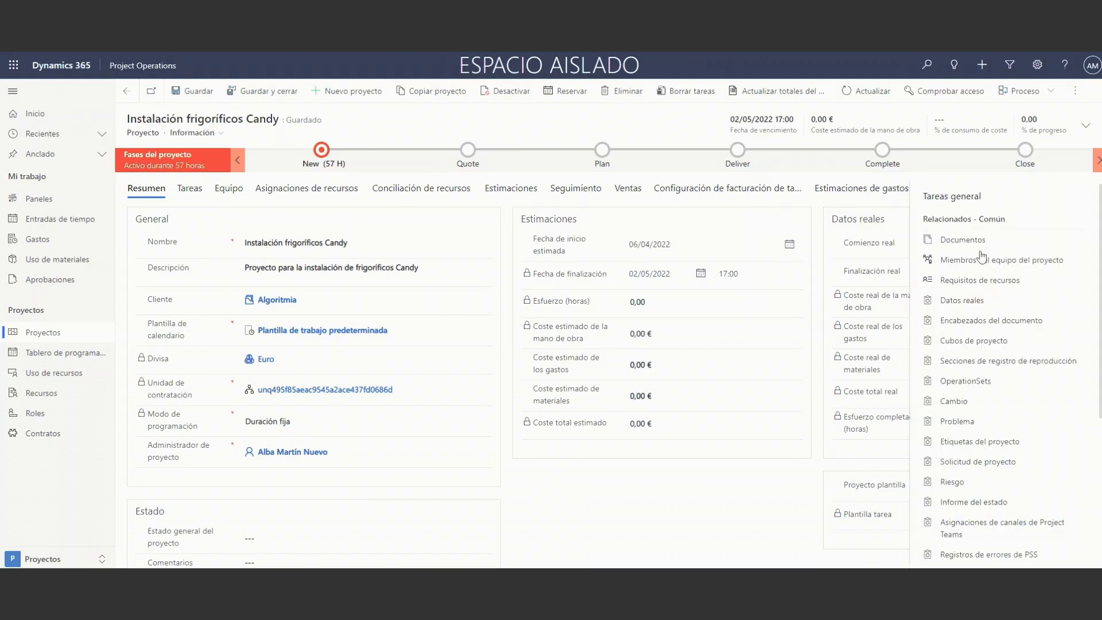
scroll(983, 268, down, 2)
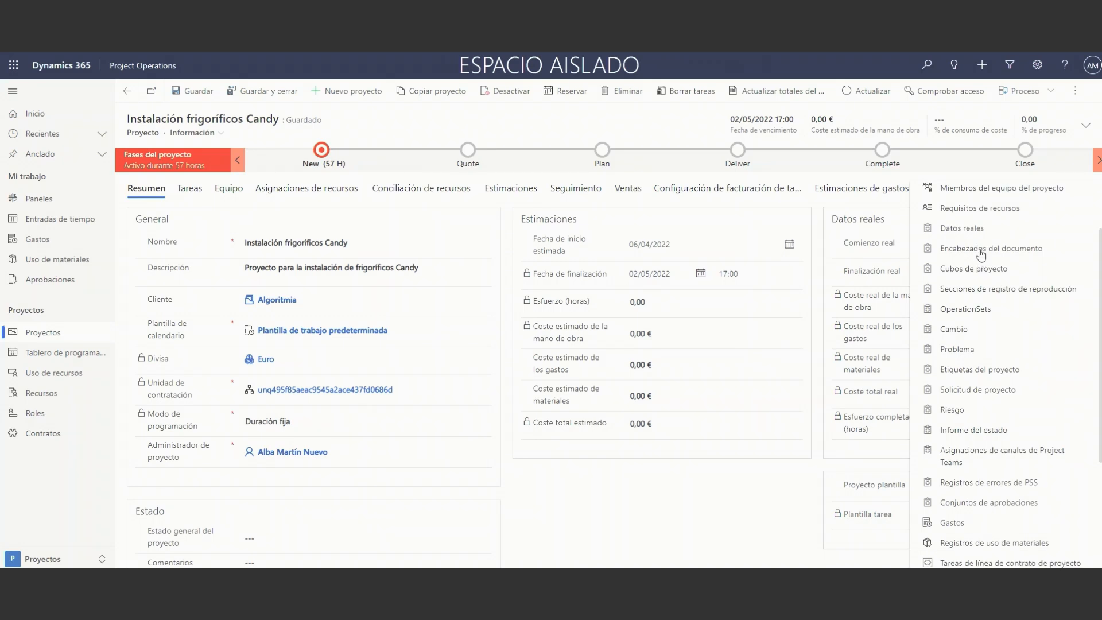
scroll(980, 254, up, 2)
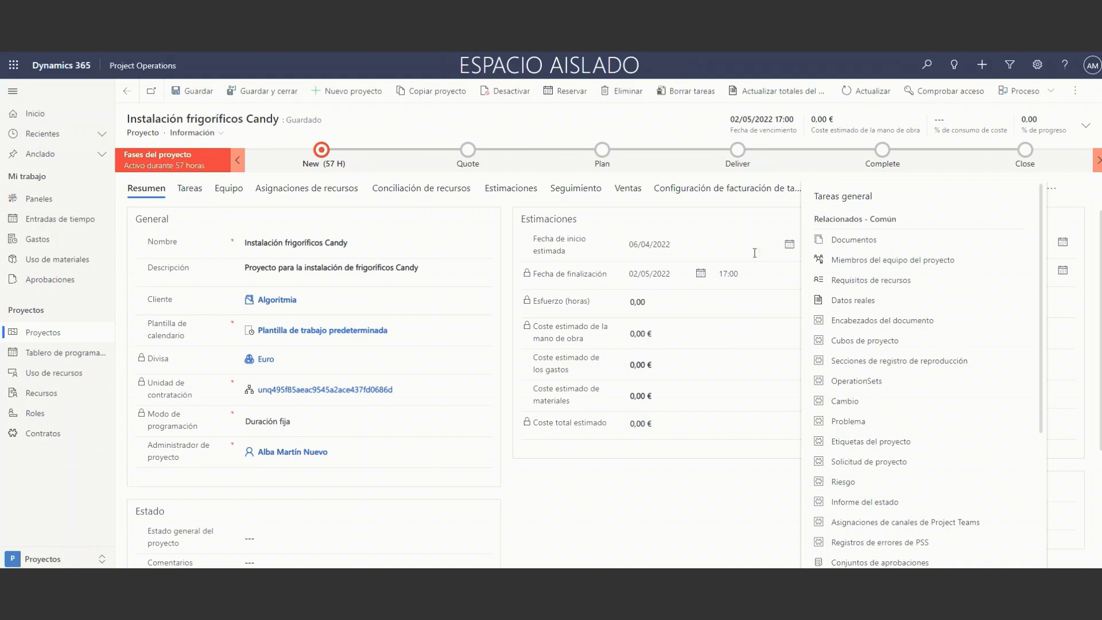
click(211, 204)
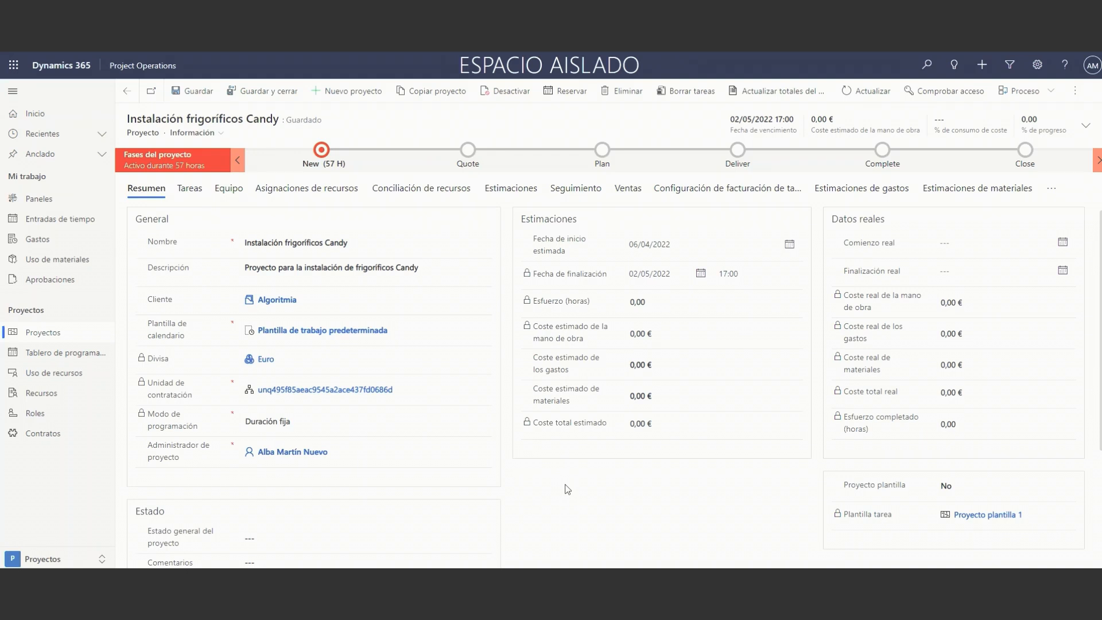
Review the project's summary data, including estimates, actuals and task template, and check its task list.
scroll(567, 489, down, 1)
scroll(567, 488, up, 1)
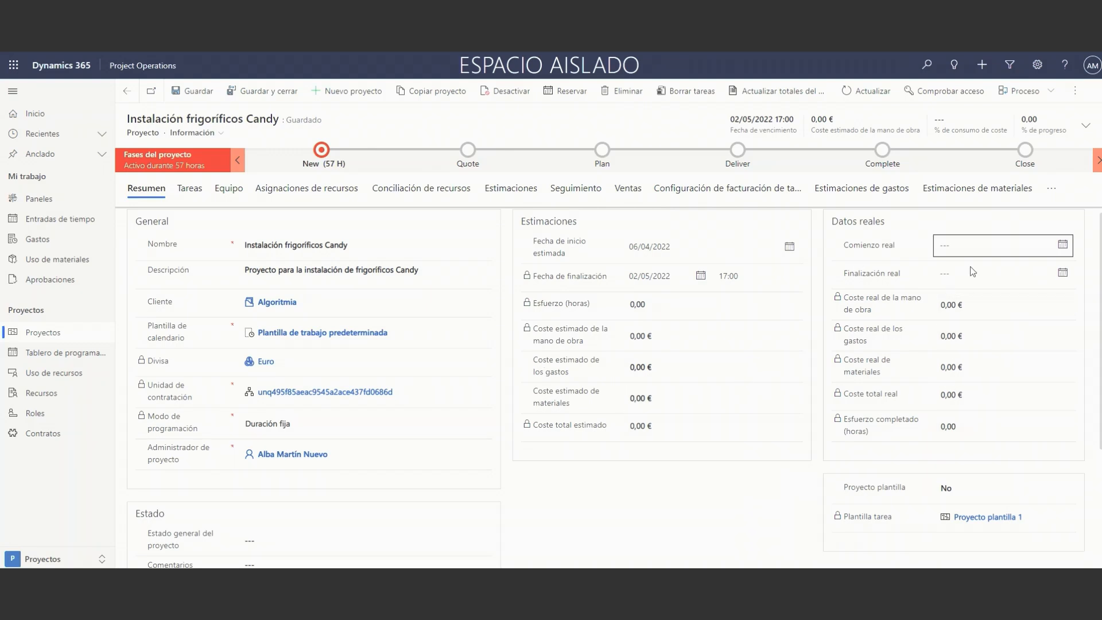
scroll(639, 424, down, 1)
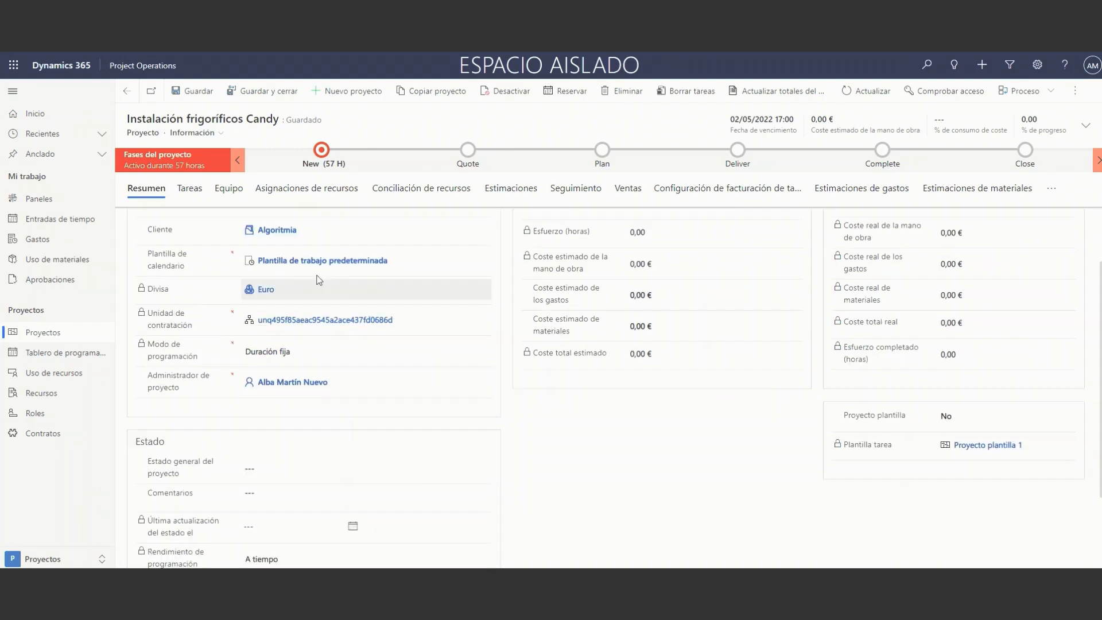
click(187, 198)
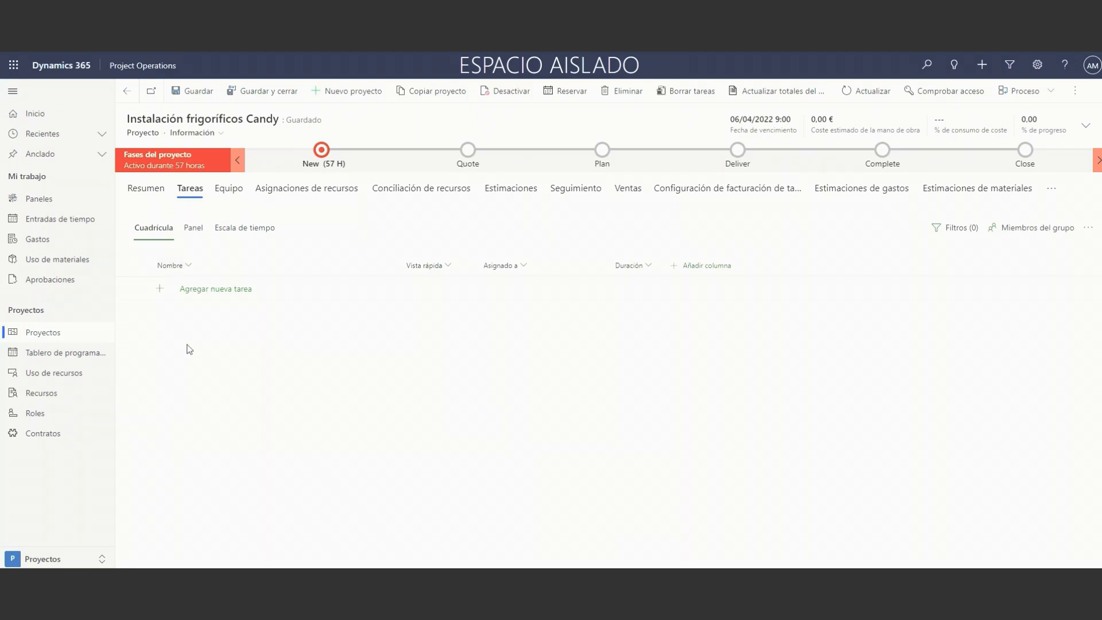
Set the project's Plantilla tarea to Proyecto plantilla 1 in its summary.
click(147, 189)
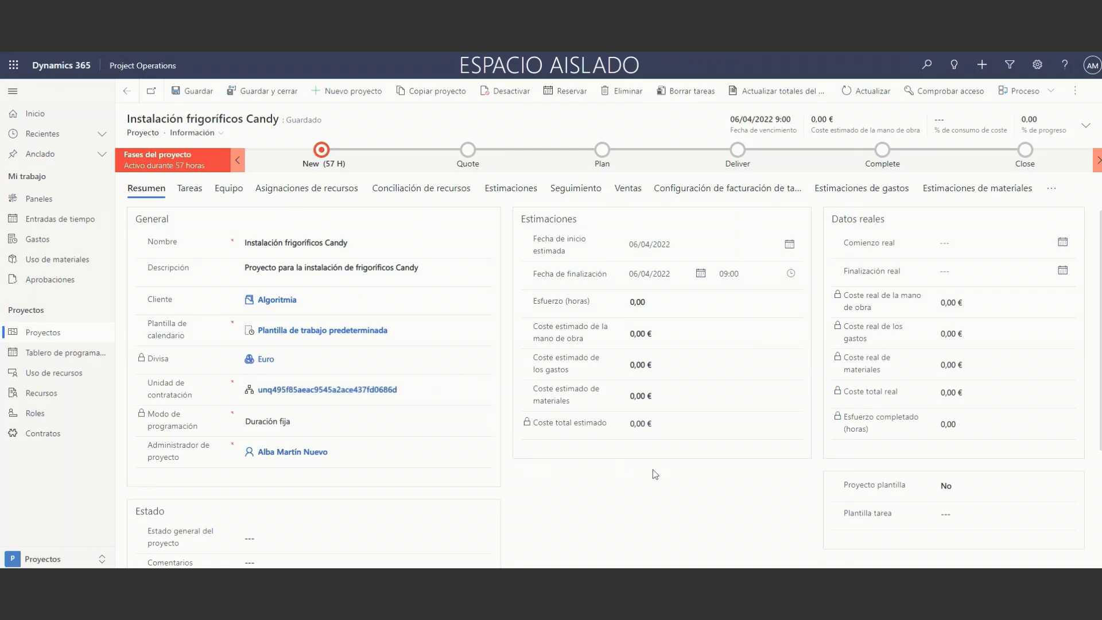
scroll(717, 450, down, 1)
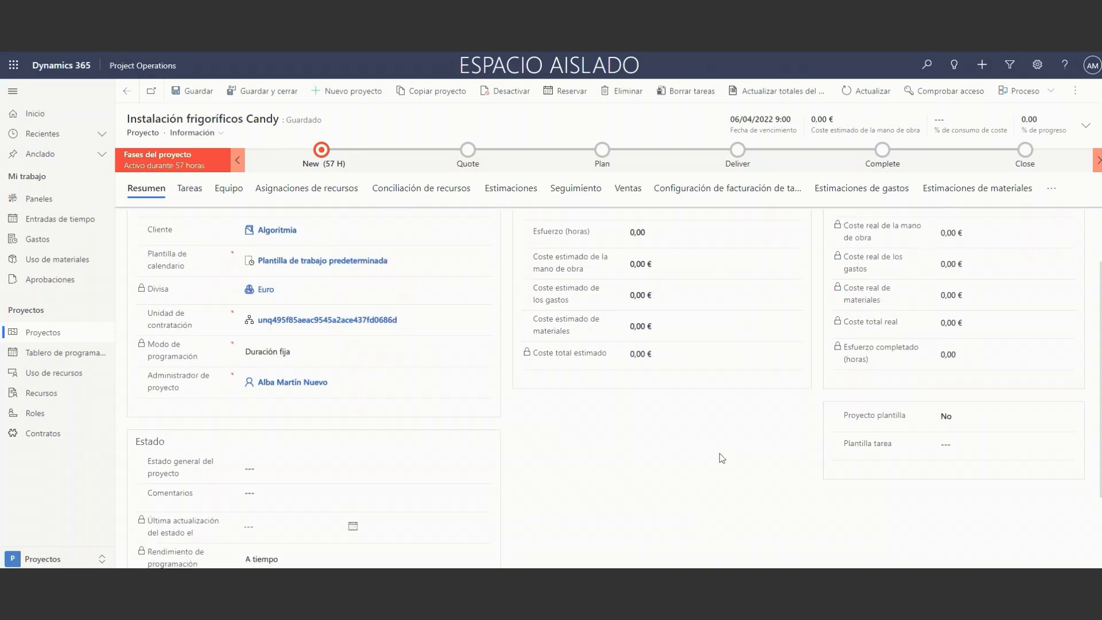
scroll(879, 443, up, 1)
scroll(852, 458, down, 1)
click(1067, 446)
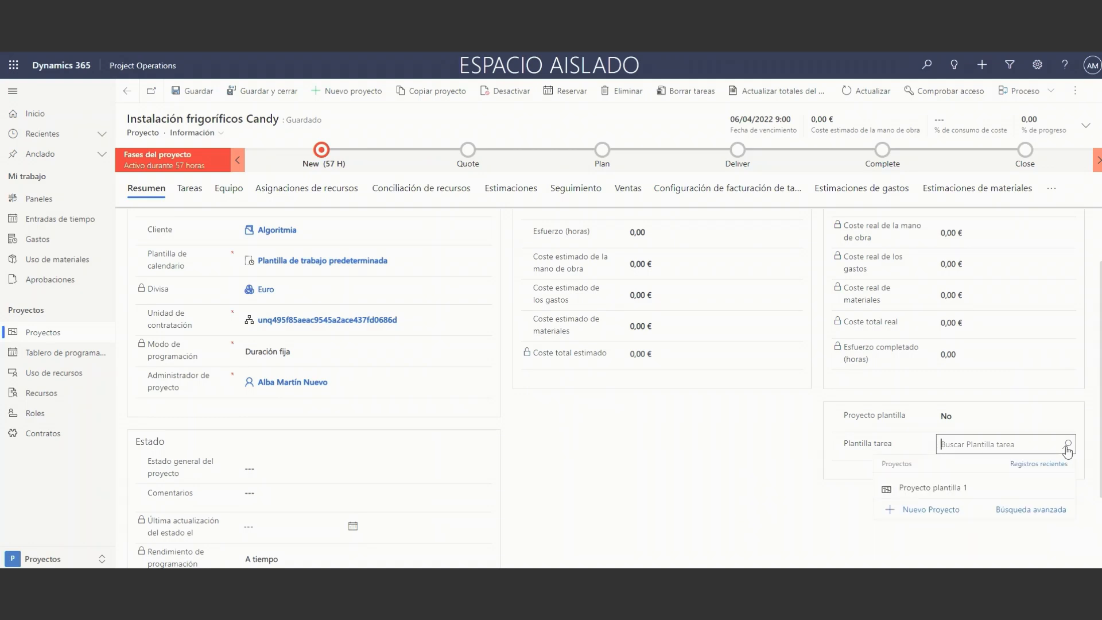
click(942, 488)
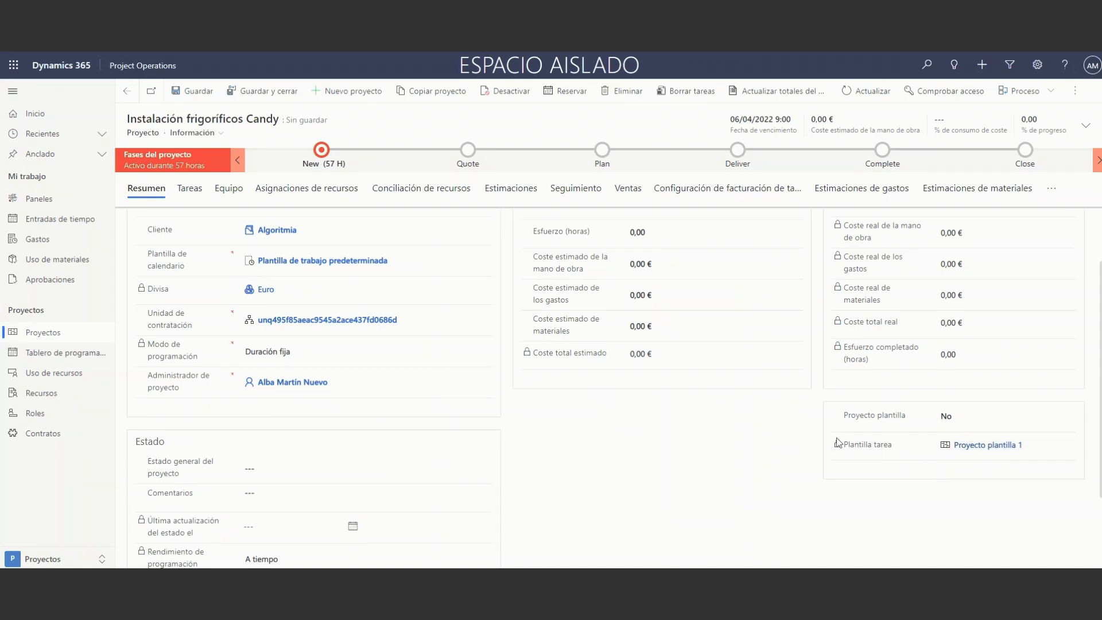
scroll(280, 261, up, 2)
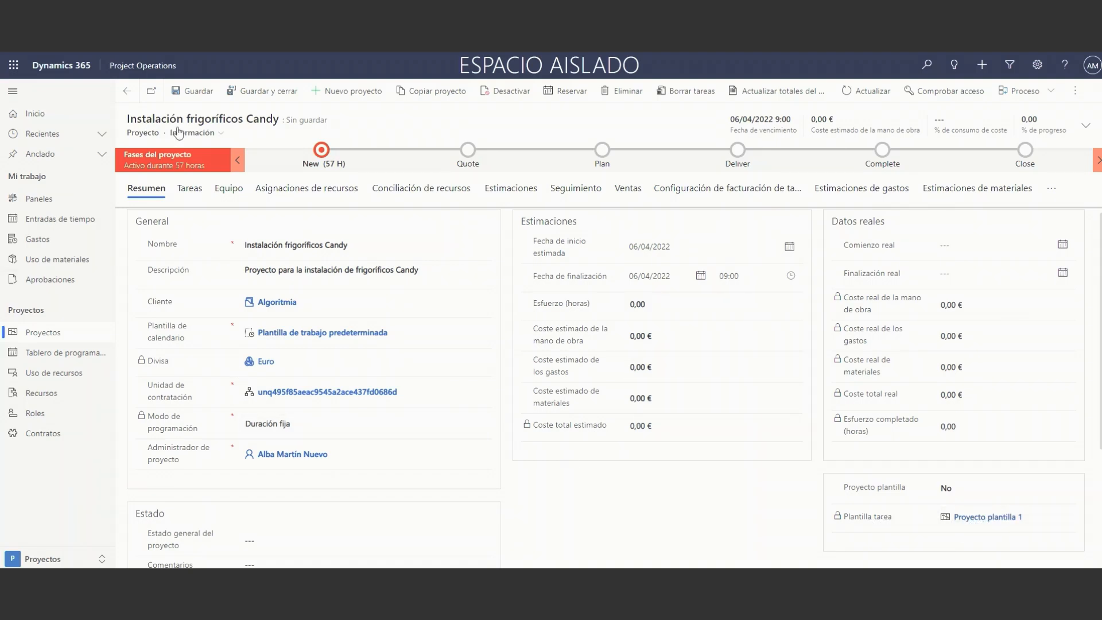
Open the project's task grid and examine its Analisis and Desarrollo tasks, durations and the columns that can be added.
click(184, 193)
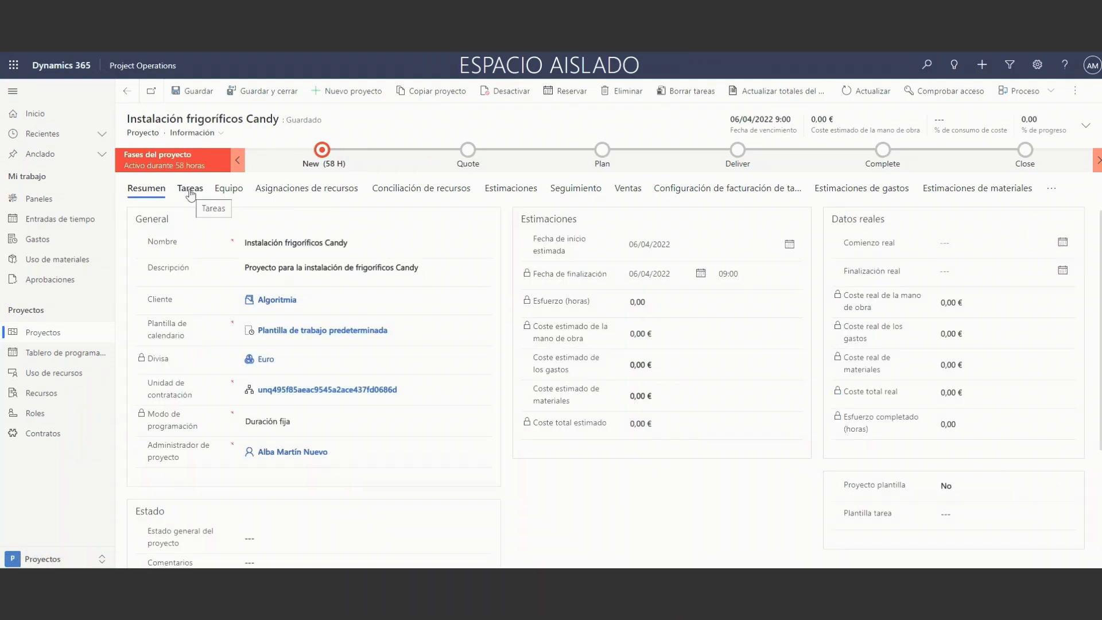
click(190, 194)
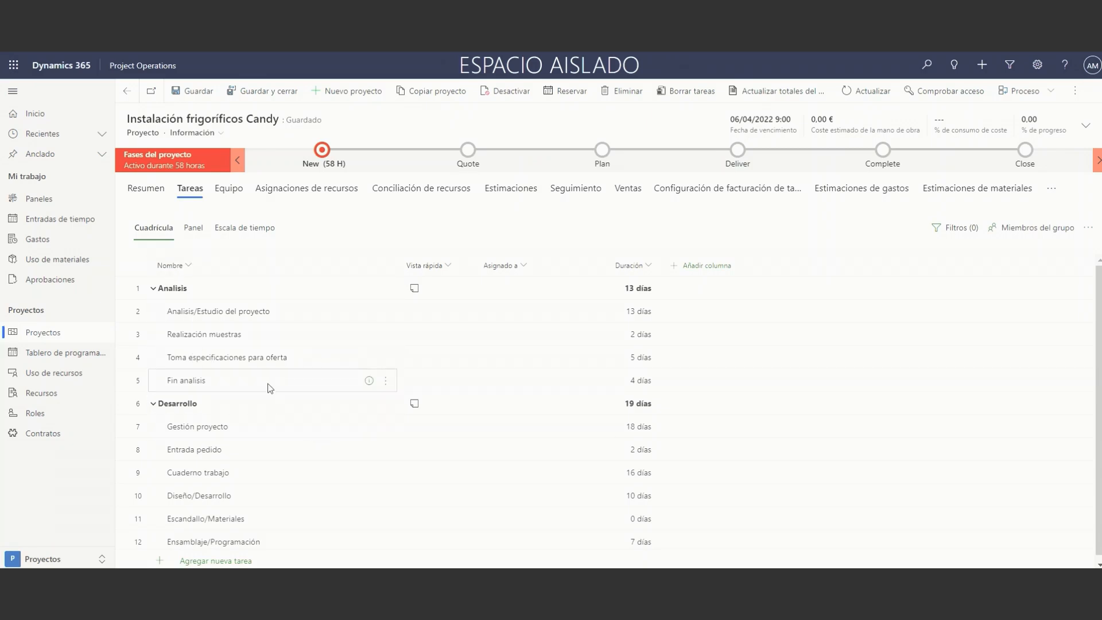
scroll(270, 387, down, 1)
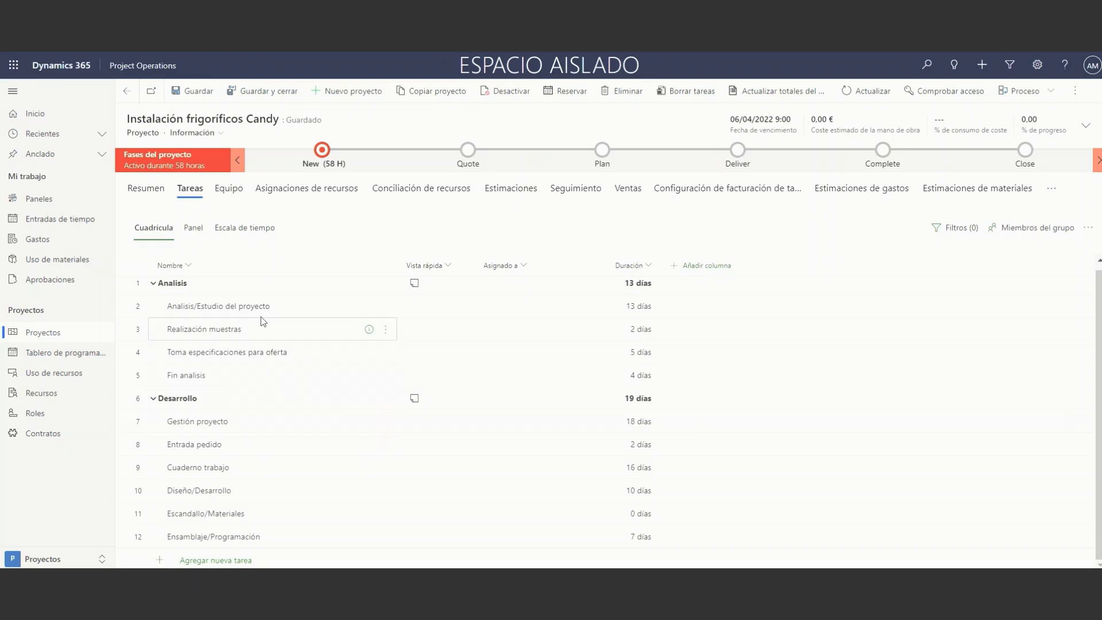
scroll(269, 443, up, 1)
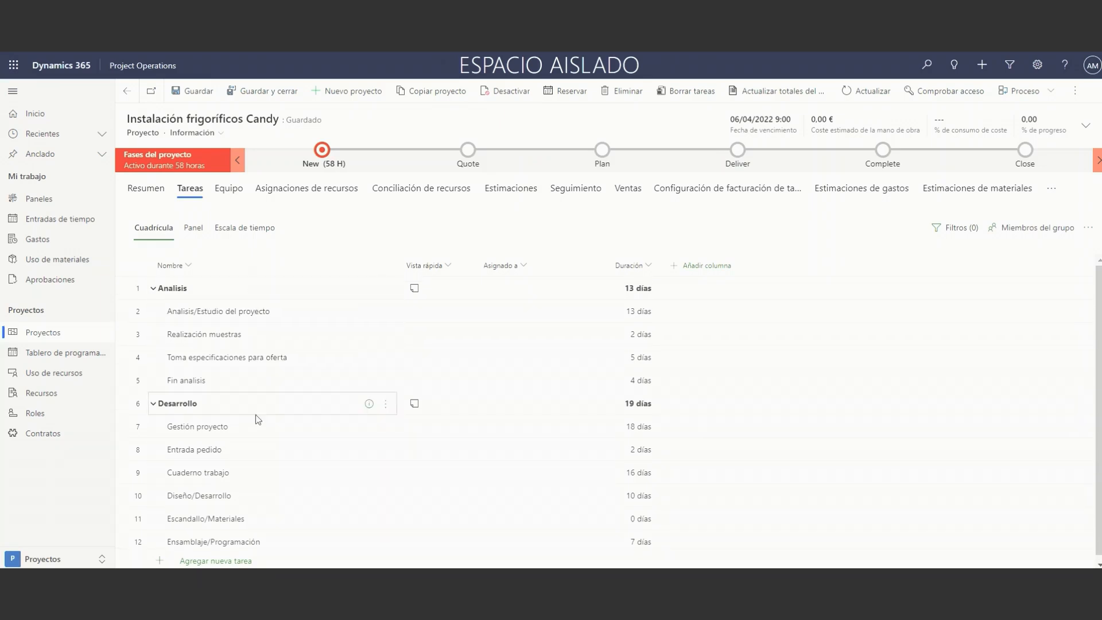
scroll(247, 459, down, 1)
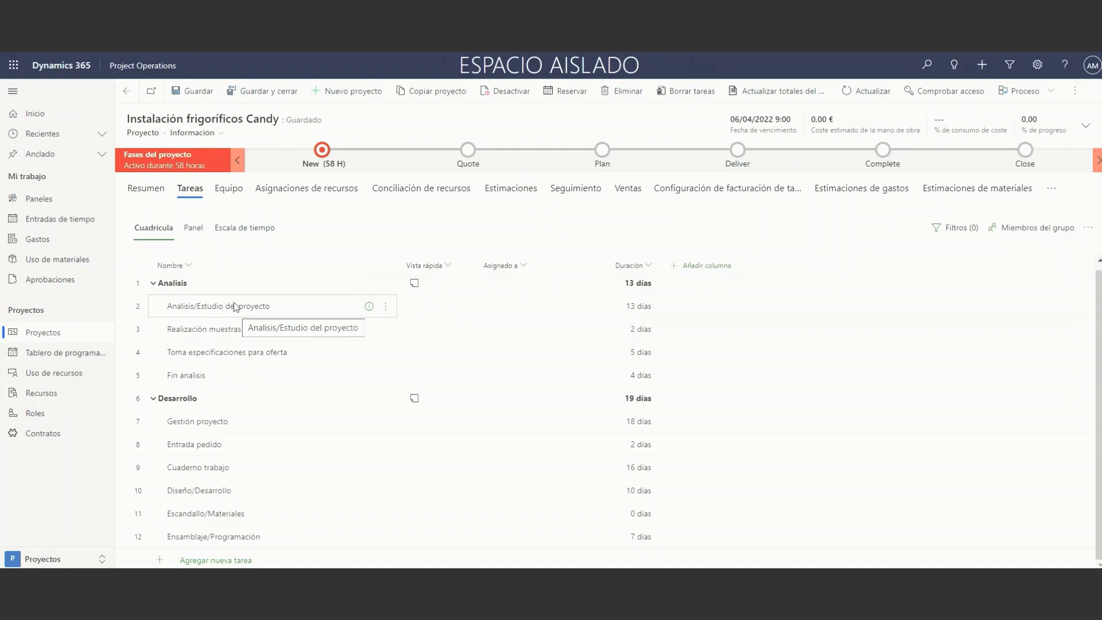
scroll(235, 337, up, 1)
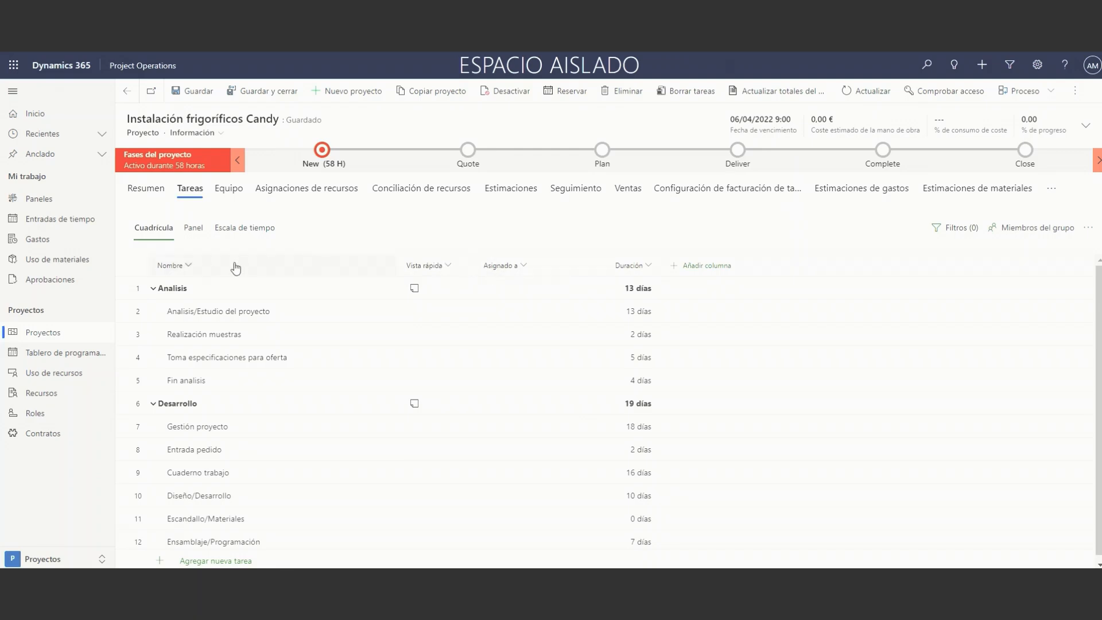
click(692, 266)
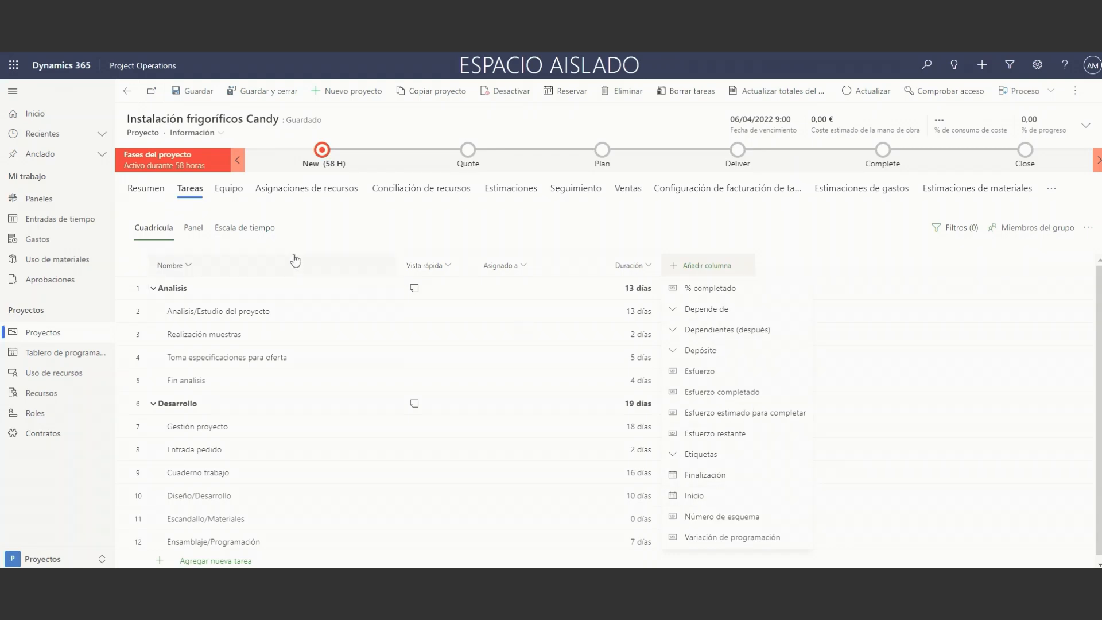
Show the tasks as a board and rename the bucket Depósito 1 as To do.
click(193, 228)
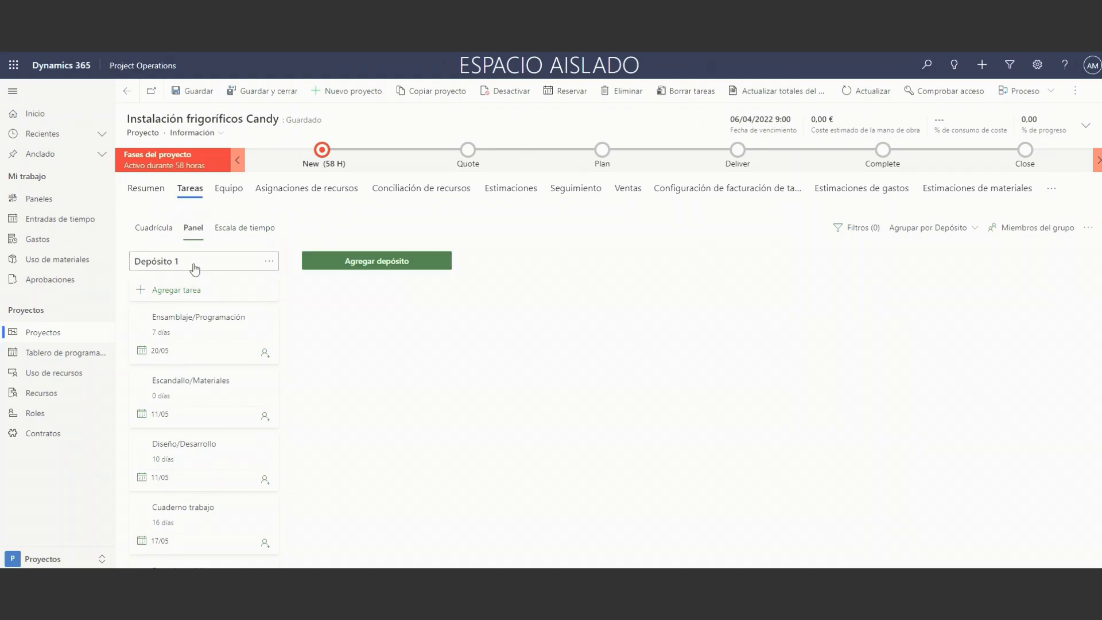
drag(198, 260, 155, 261)
double_click(162, 263)
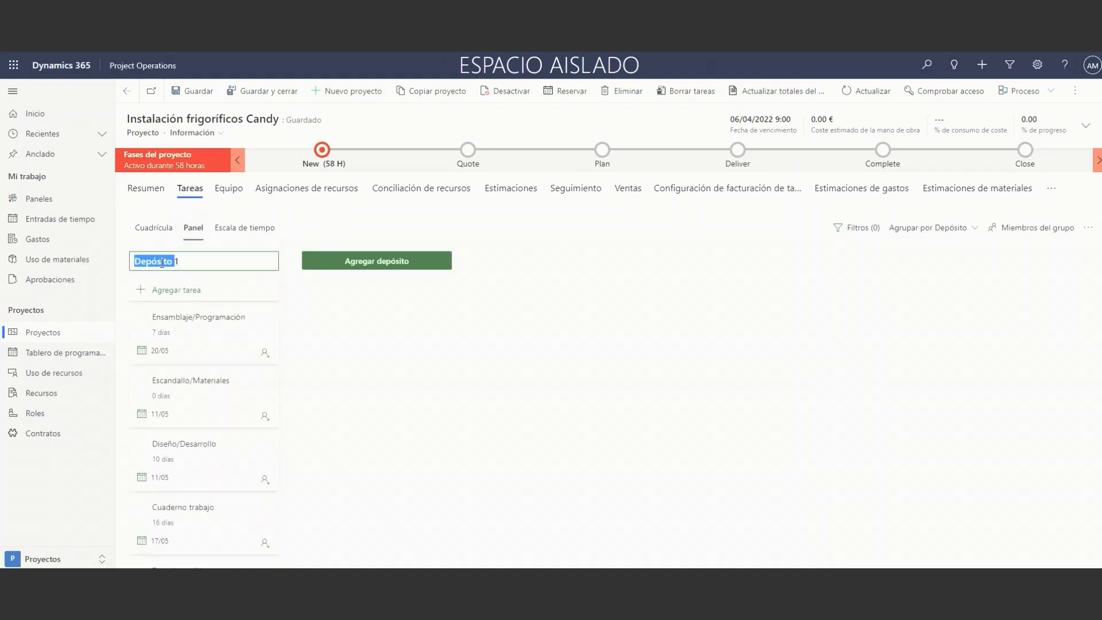
text(To do)
Add two more buckets to the task board, named En curso and Done.
click(372, 262)
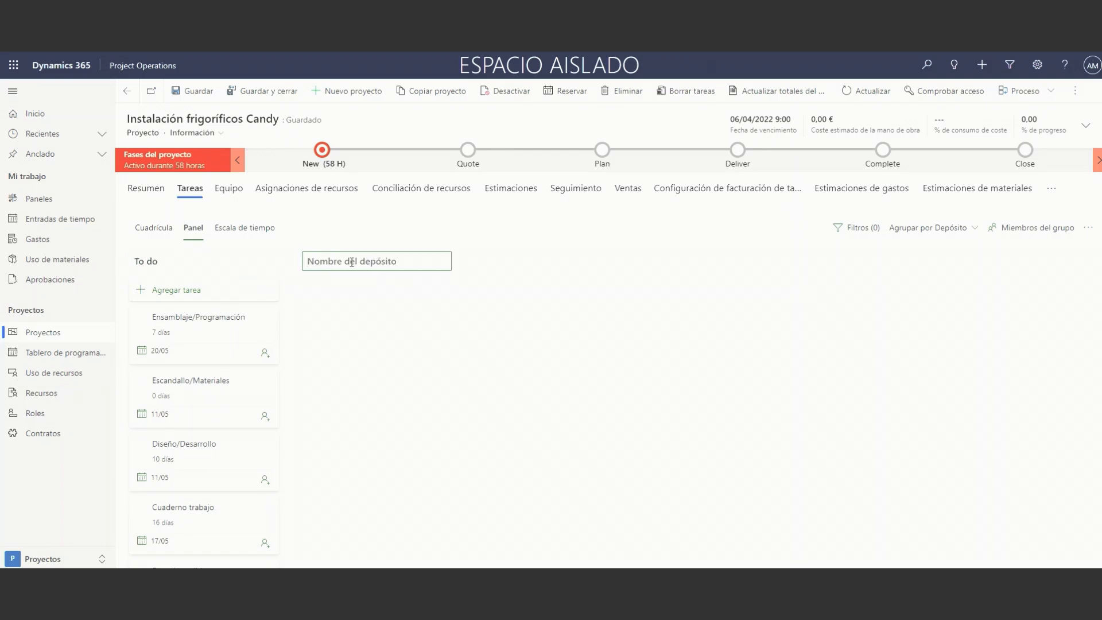
text(D)
key(BackSpace)
key(BackSpace)
text(E)
key(Return)
click(530, 259)
text(Done)
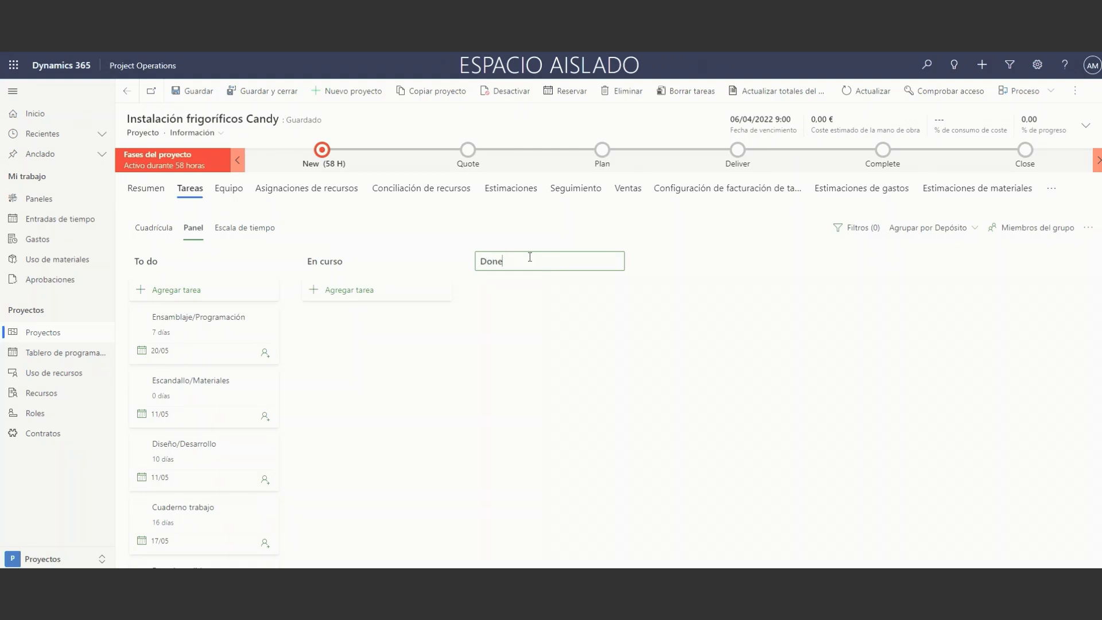
key(Return)
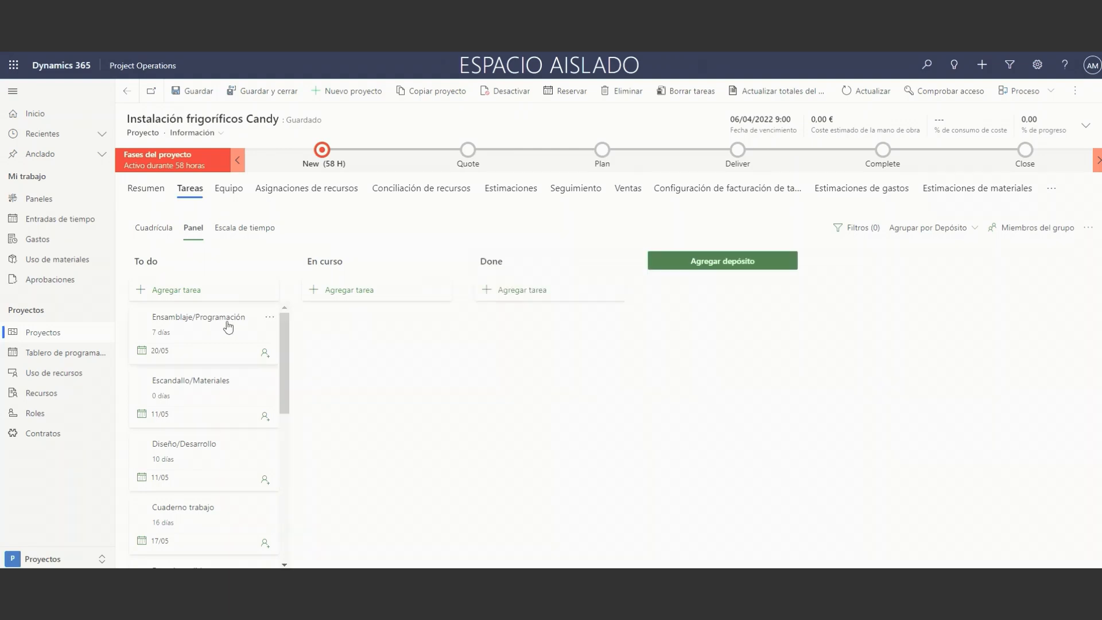
Move the task Ensamblaje/Programación from the To do bucket to En curso.
drag(229, 326, 386, 302)
drag(205, 337, 372, 327)
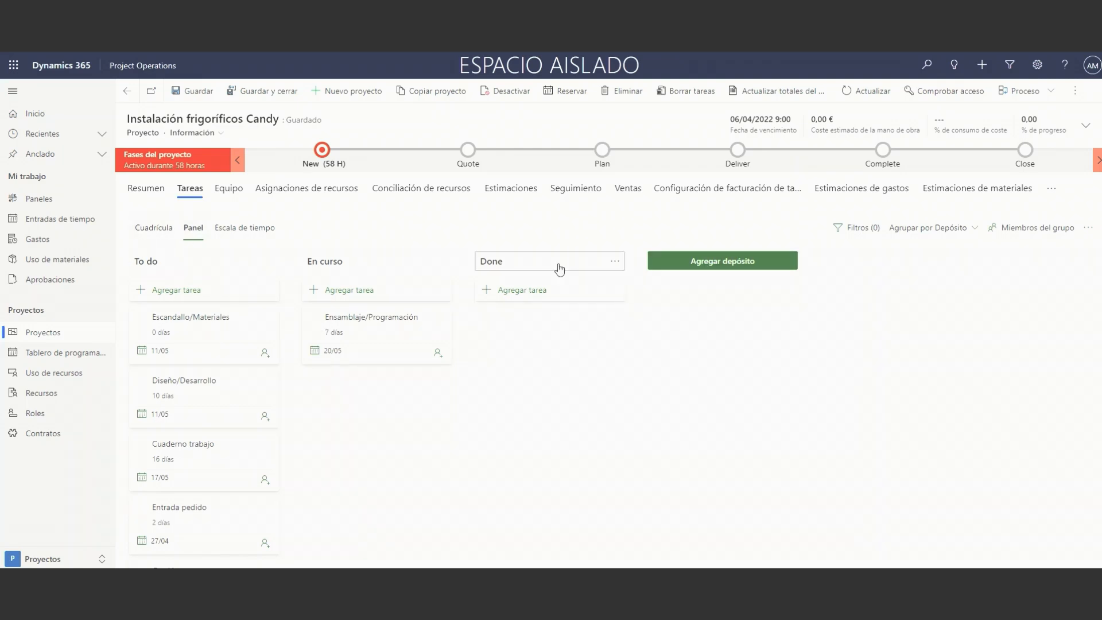
View the task board grouped by Asignado a, by Progreso and by Fecha de fin.
click(947, 228)
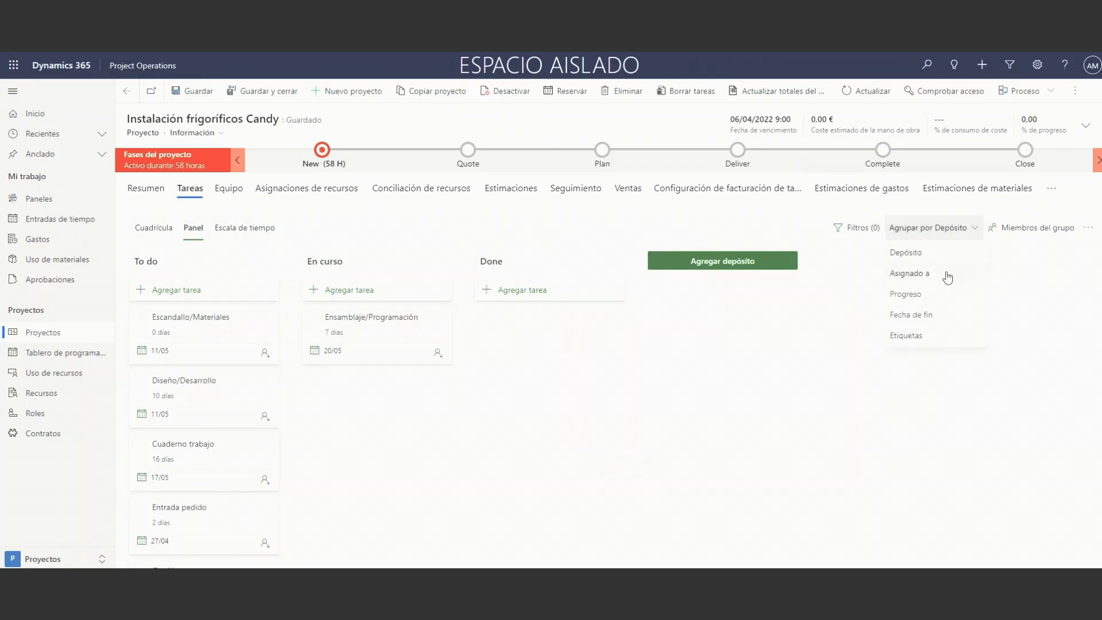
click(931, 282)
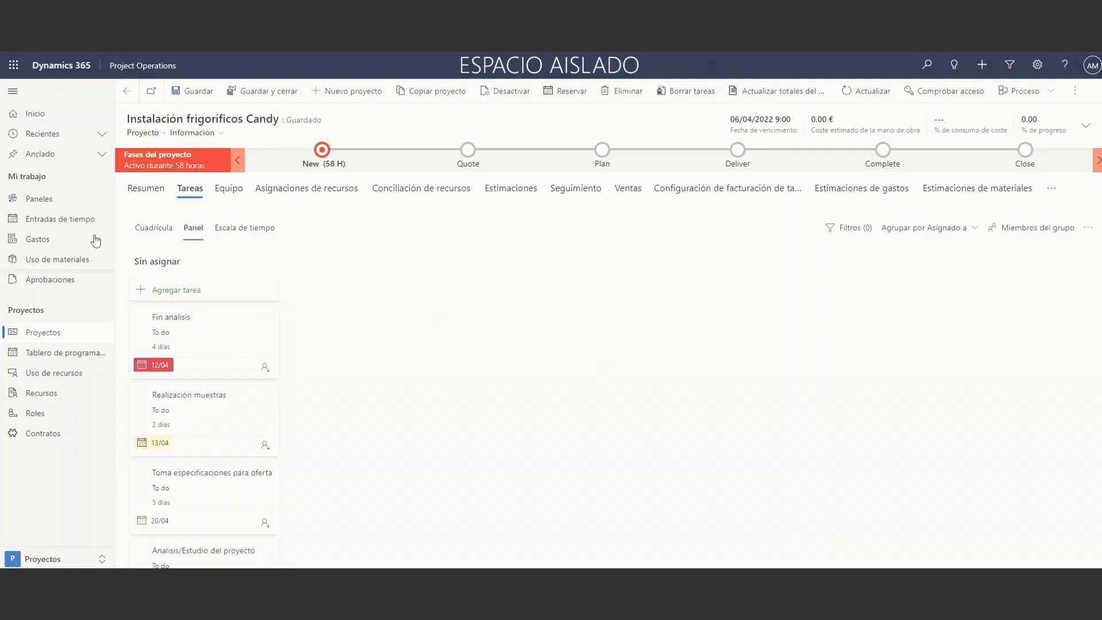
click(951, 229)
click(929, 295)
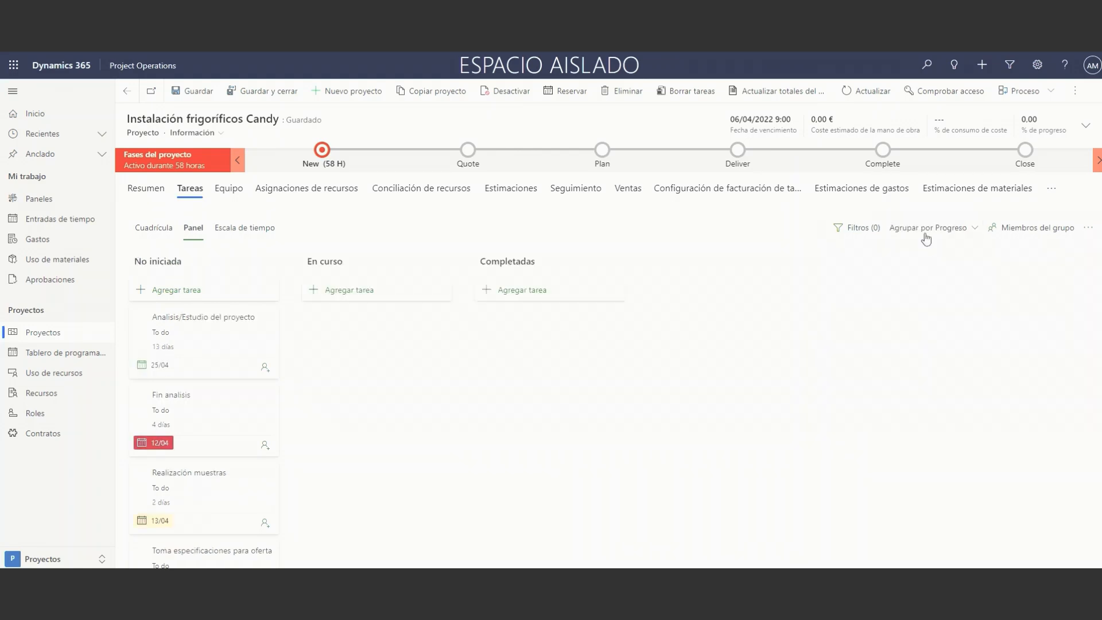
click(927, 228)
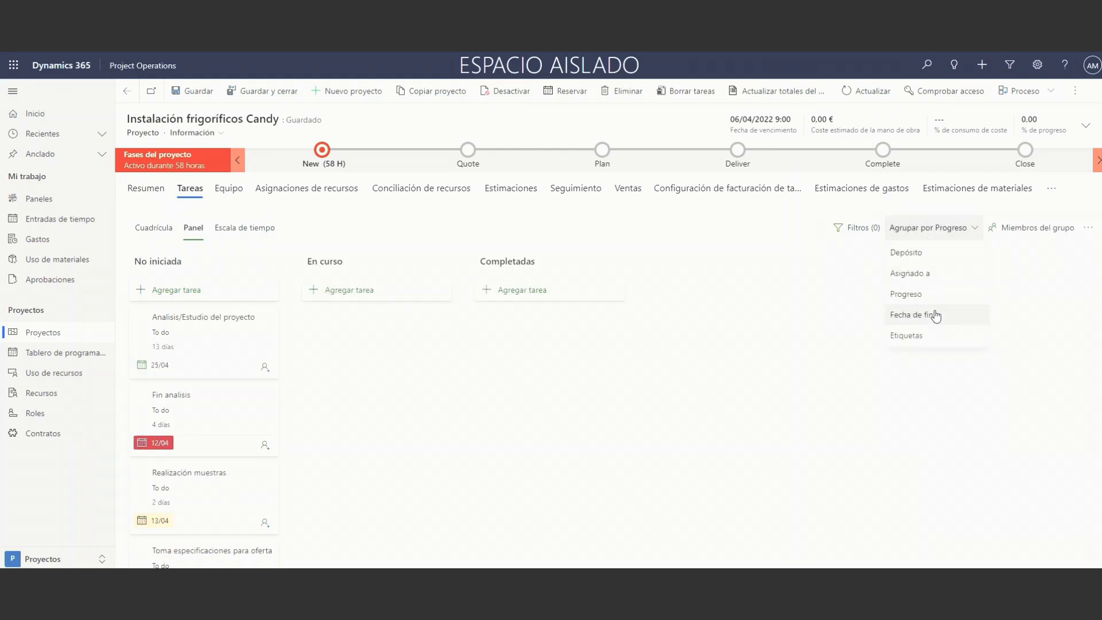
click(936, 316)
click(947, 228)
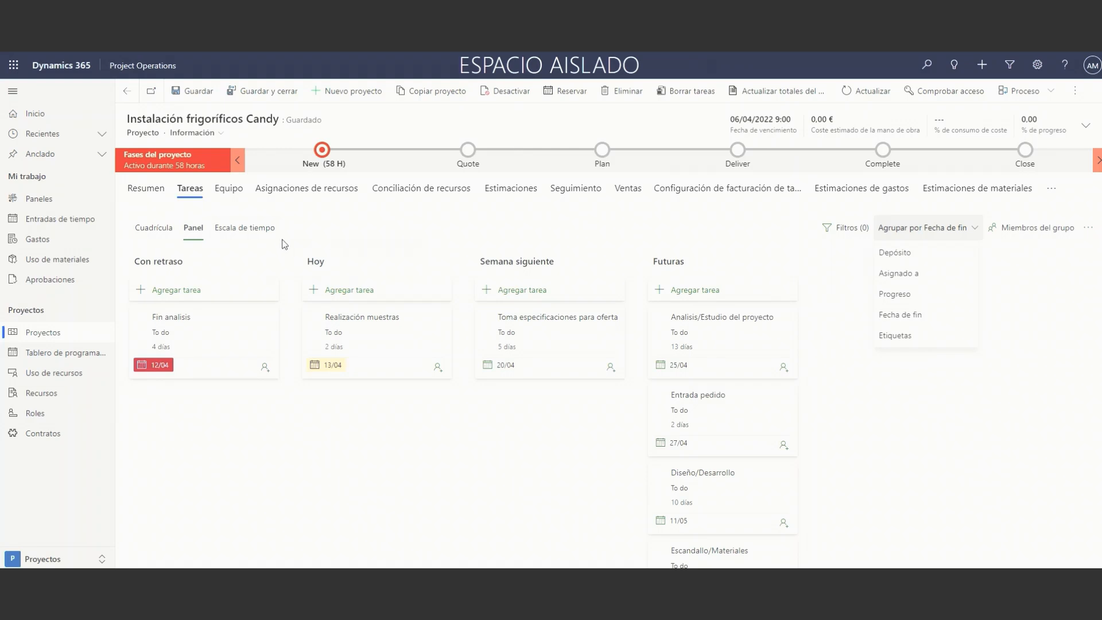
Show the tasks on the timeline and shift the Entrada pedido bar forward by about two days.
click(256, 229)
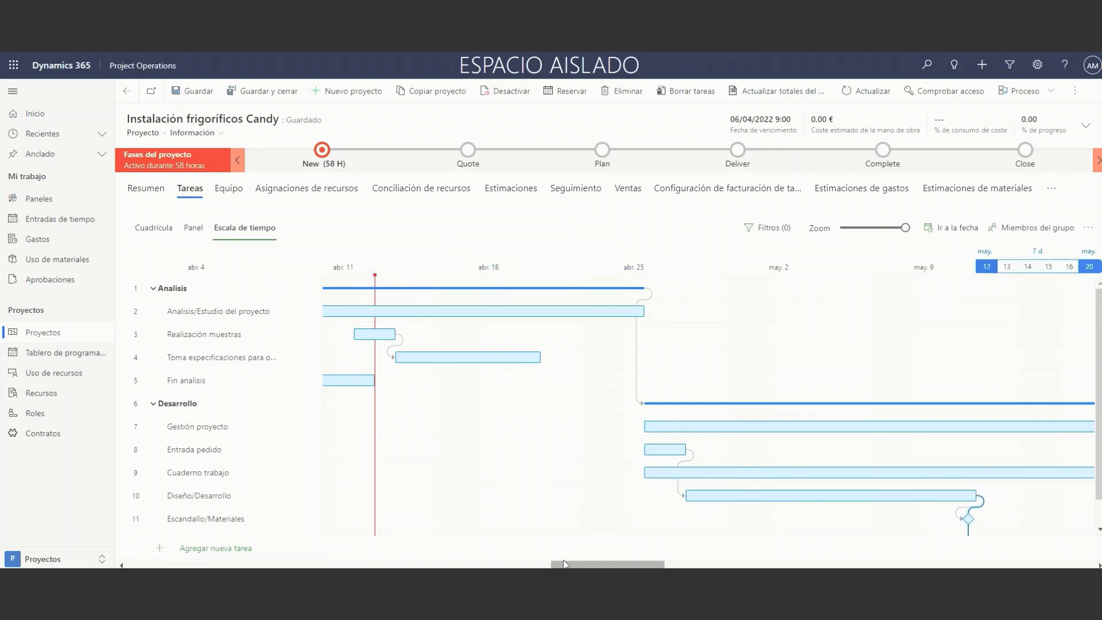
mouse_move(566, 564)
mouse_down()
mouse_move(533, 564)
mouse_move(557, 563)
mouse_up()
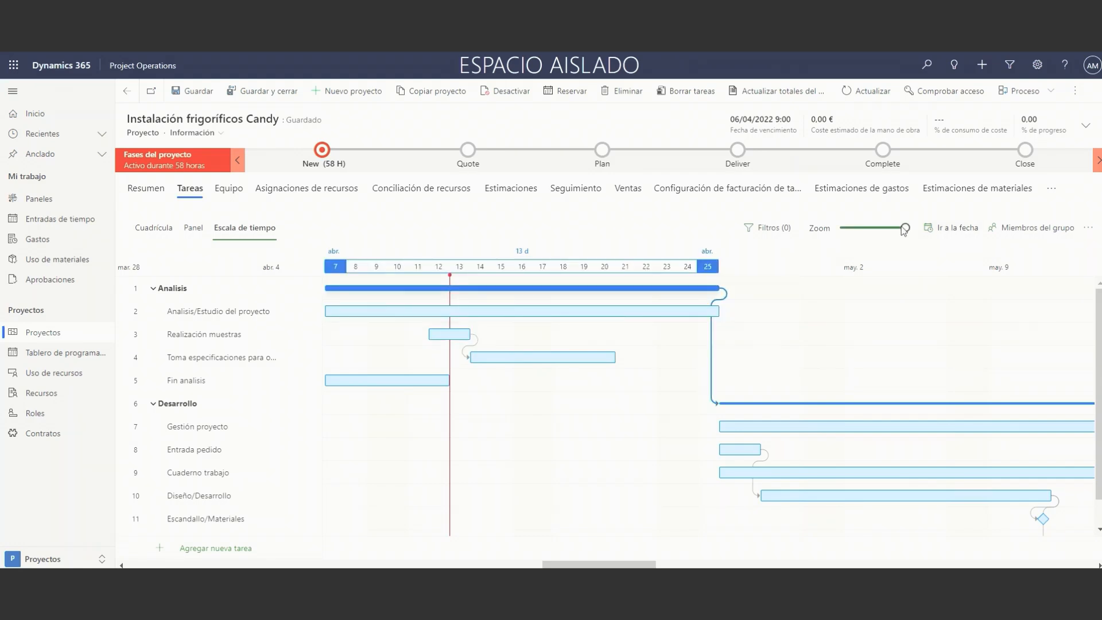
drag(905, 228, 873, 229)
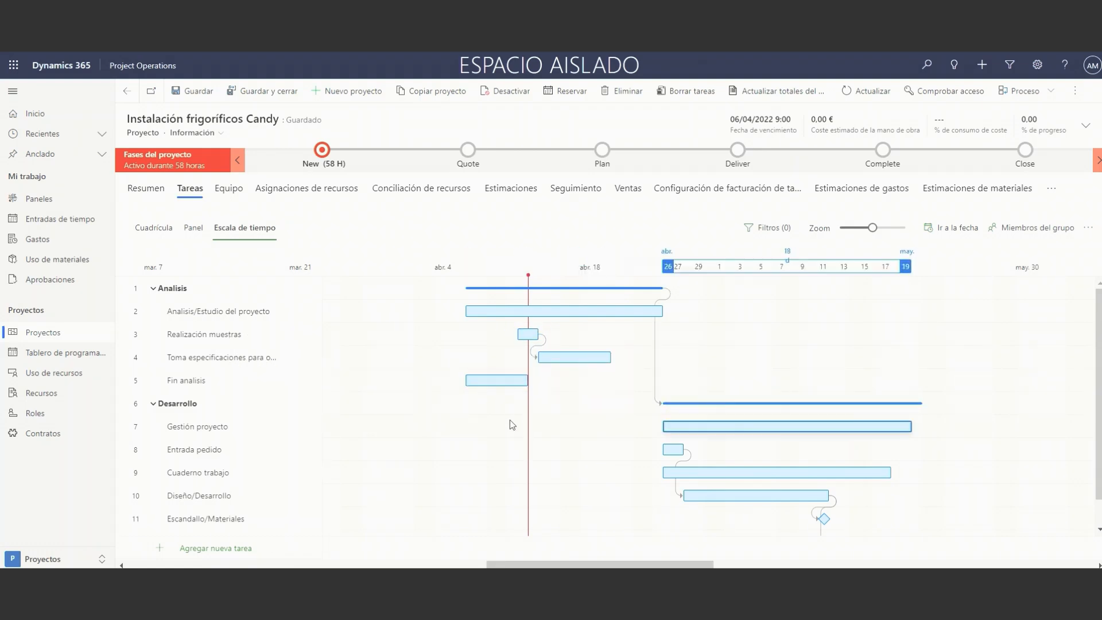
scroll(511, 424, down, 1)
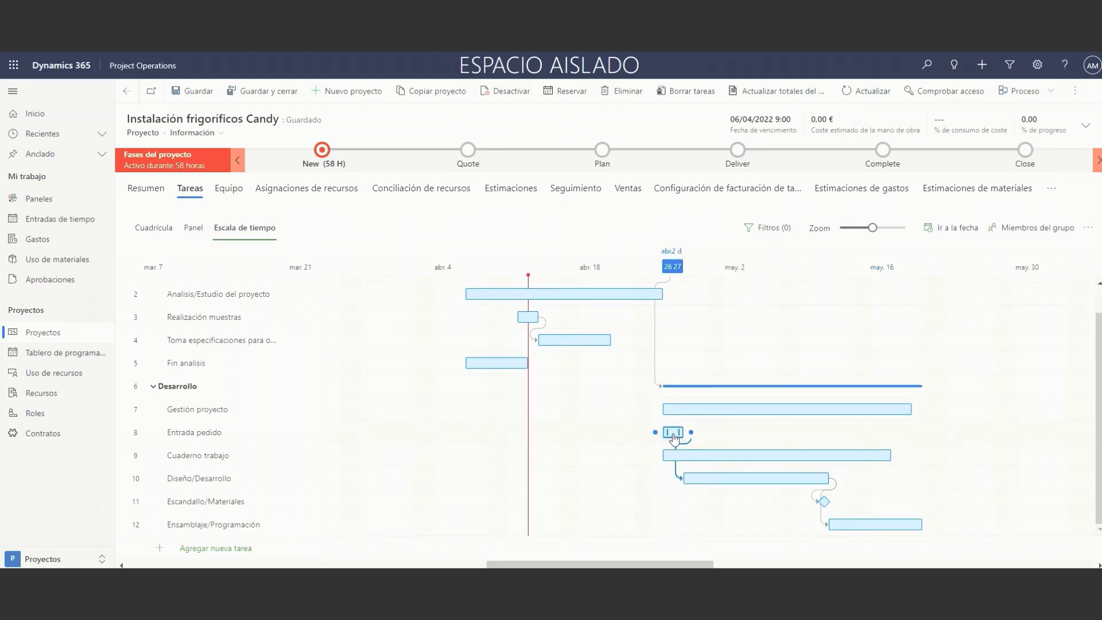
drag(679, 433, 695, 433)
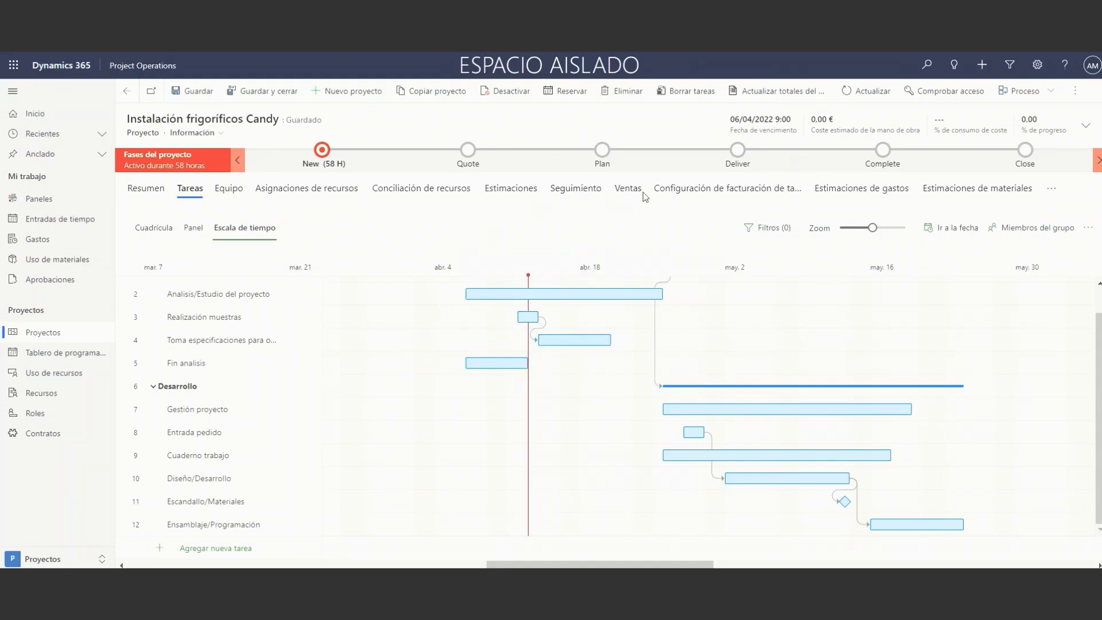
Examine the project's team list and the fields of the new team member form, closing it without saving.
click(229, 188)
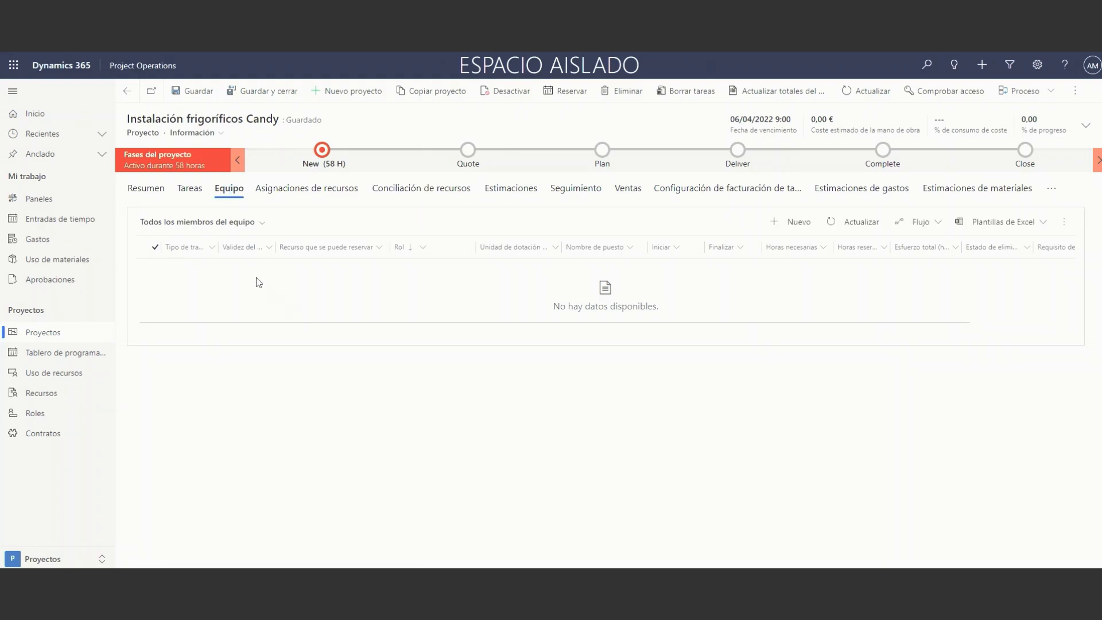
click(787, 228)
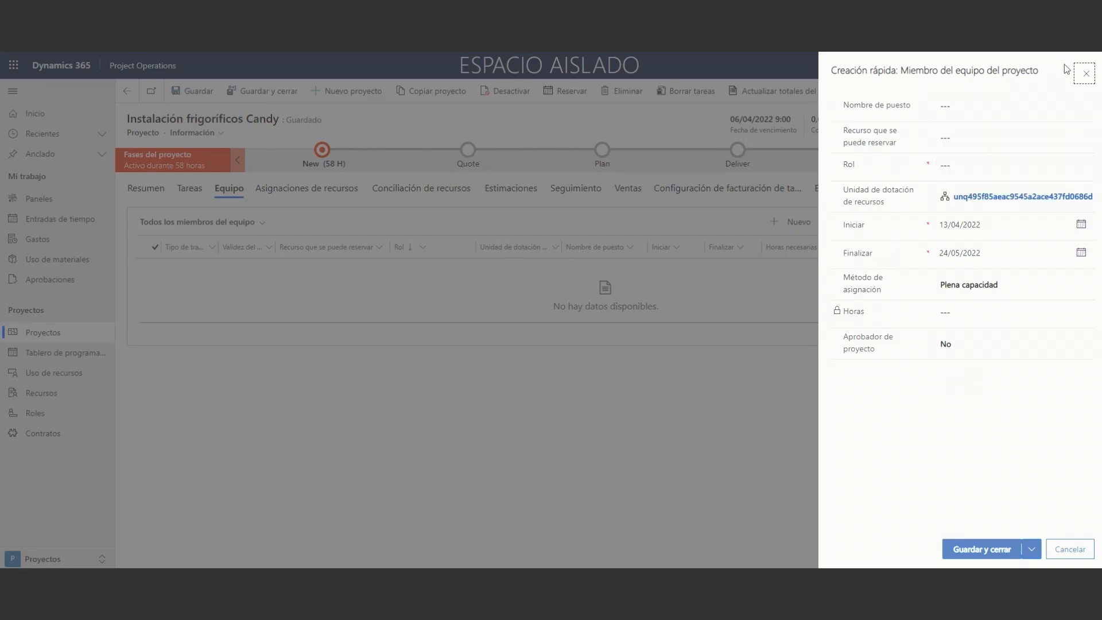
click(1085, 73)
click(613, 374)
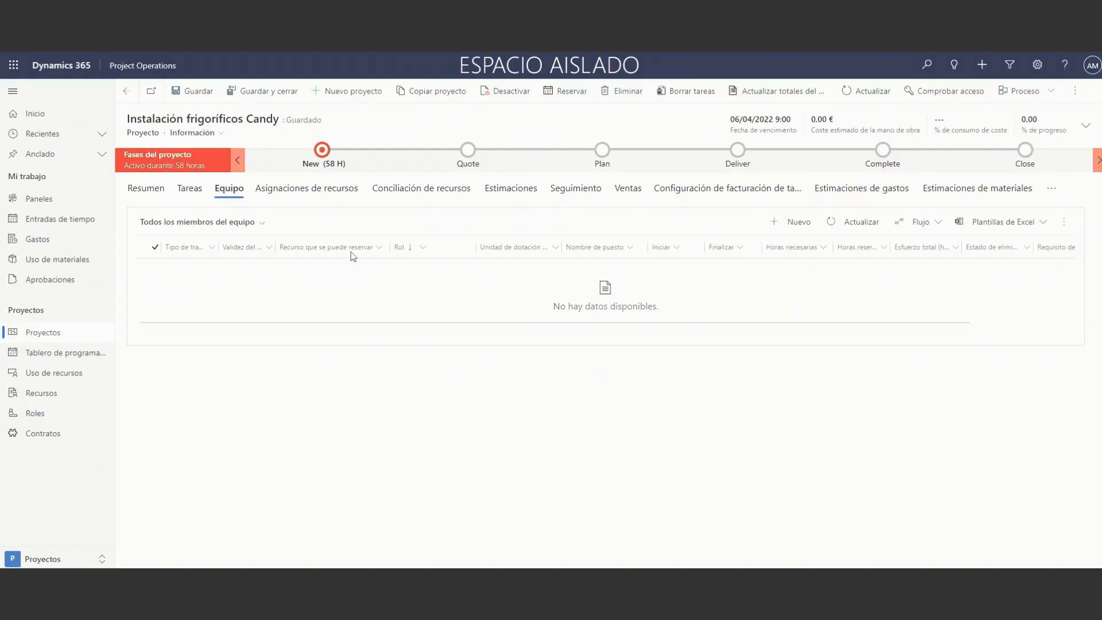
In the task grid, start adding a generic resource to Analisis/Estudio del proyecto with the position name Desarrollador senior.
click(190, 190)
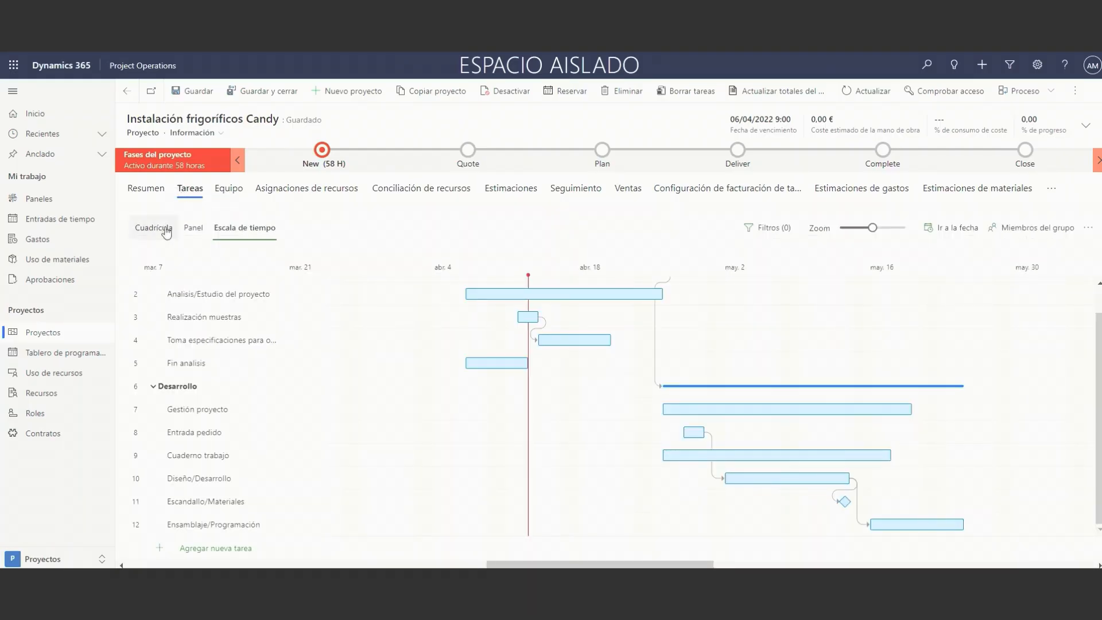
click(153, 227)
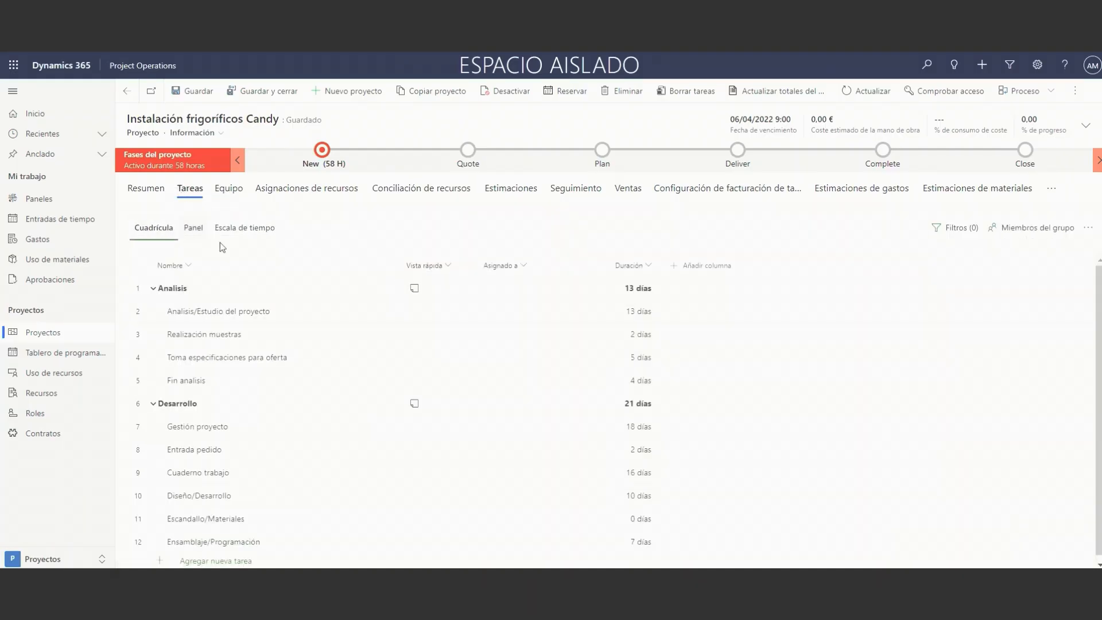
click(568, 312)
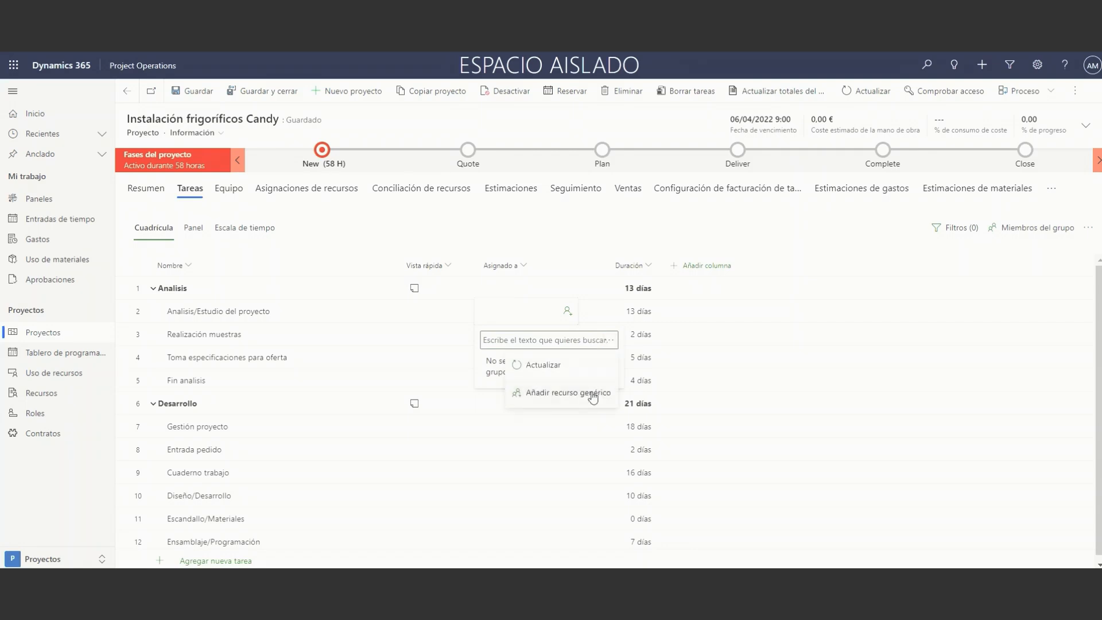
click(594, 395)
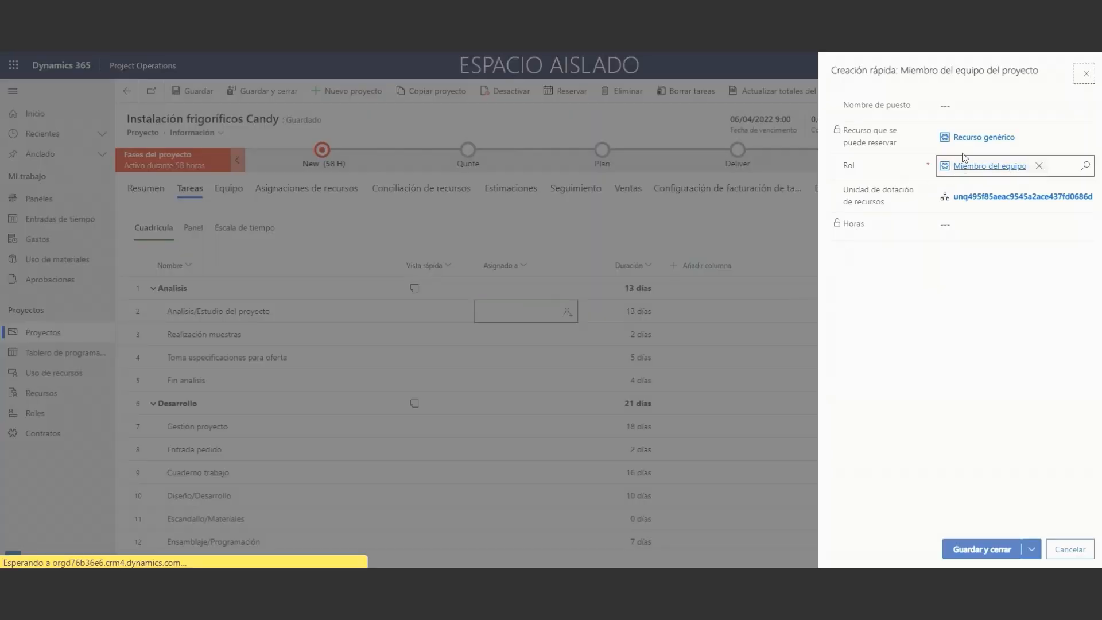
click(964, 104)
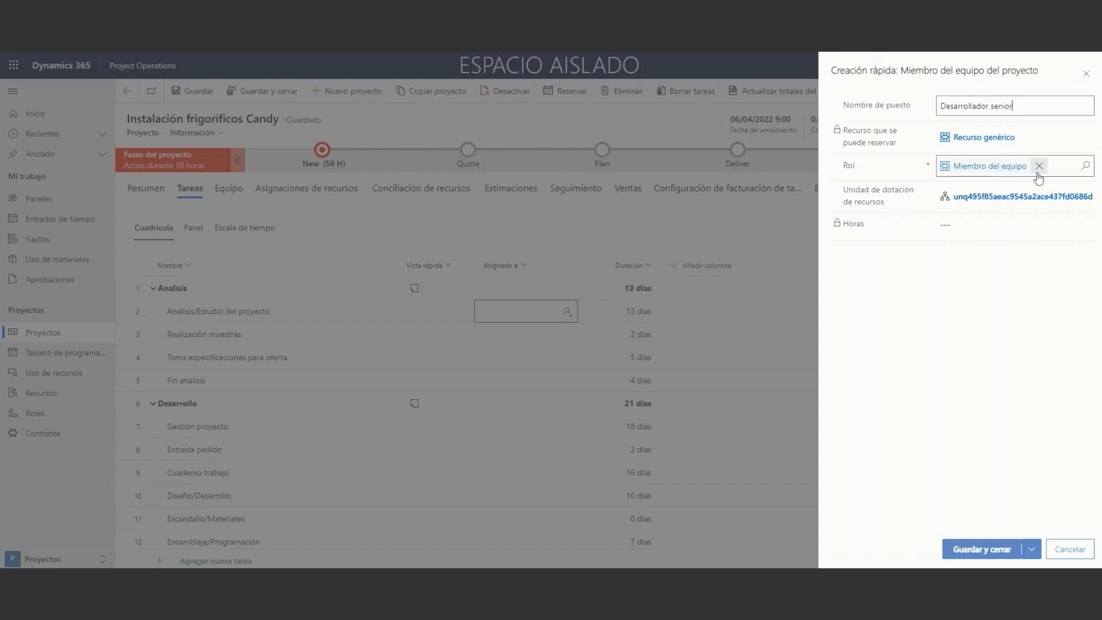
Replace the generic resource's role with Robotics Engineer and save the new team member.
click(1036, 165)
click(1083, 166)
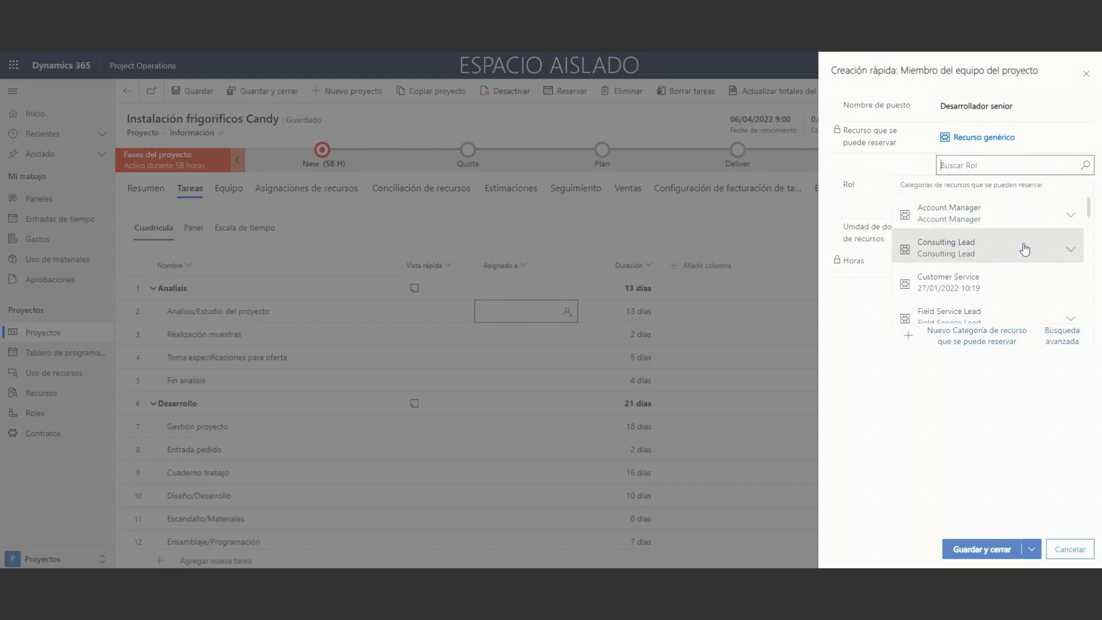
scroll(1019, 249, down, 5)
scroll(1019, 251, down, 4)
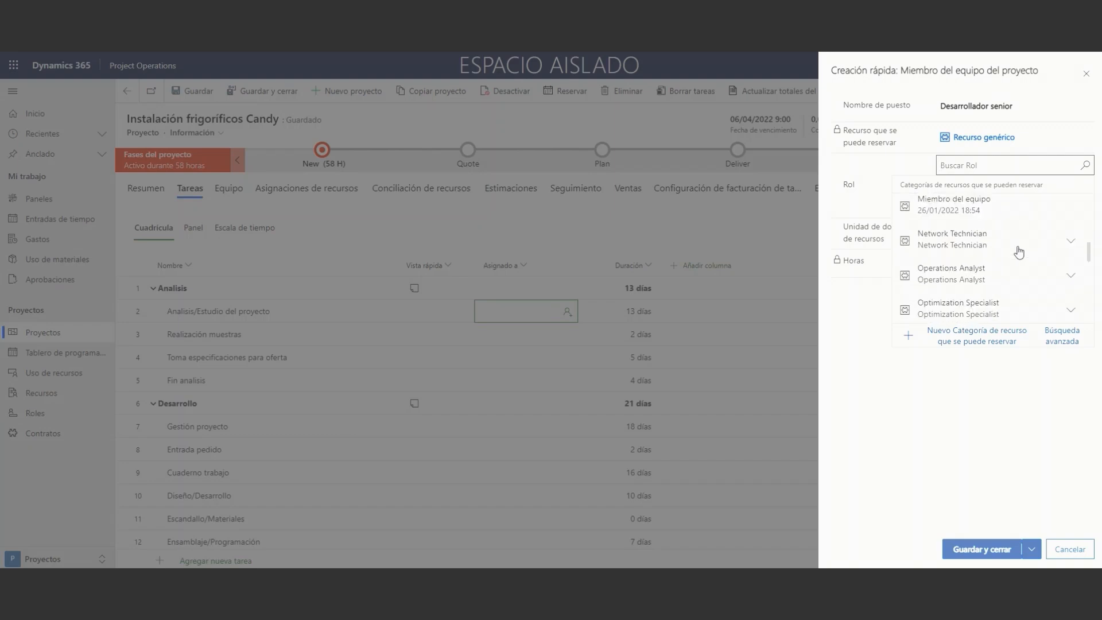
scroll(1019, 253, down, 3)
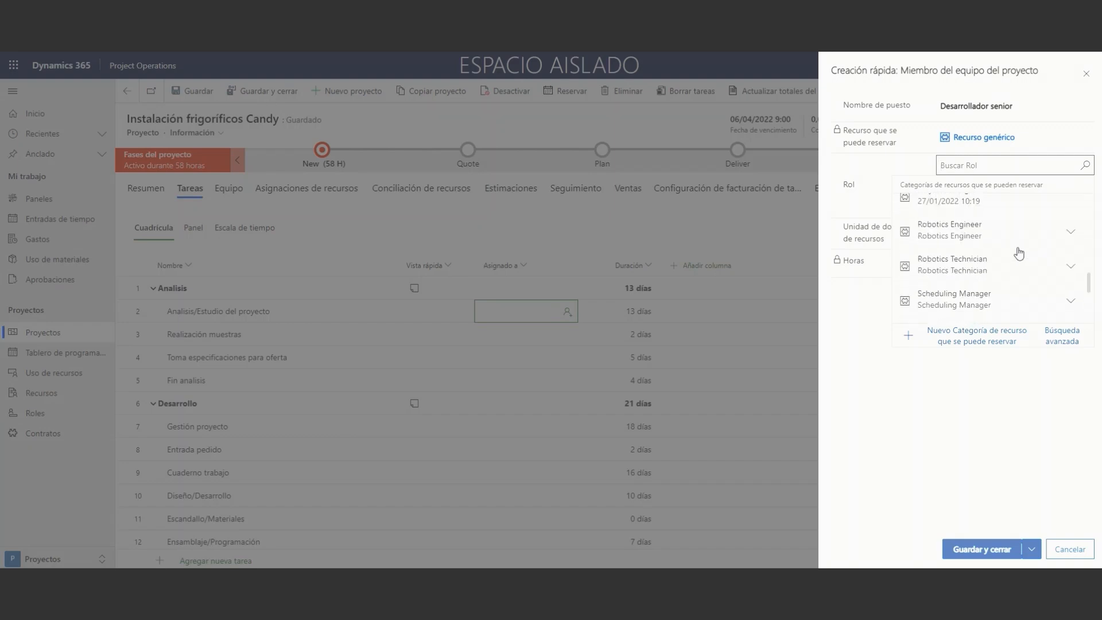
scroll(1019, 252, up, 2)
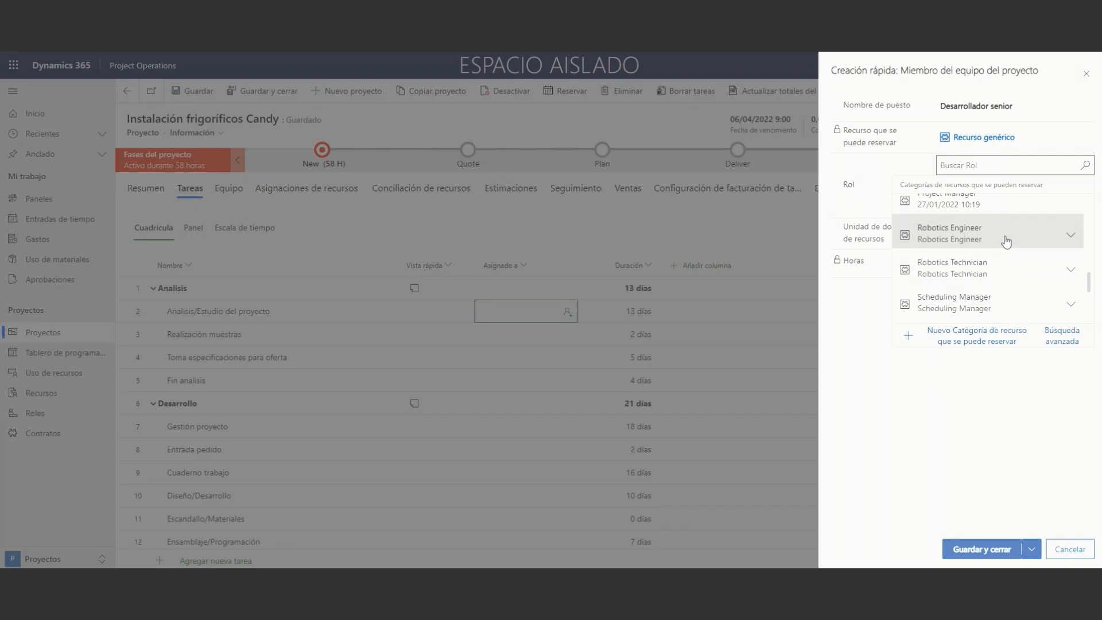
click(1006, 241)
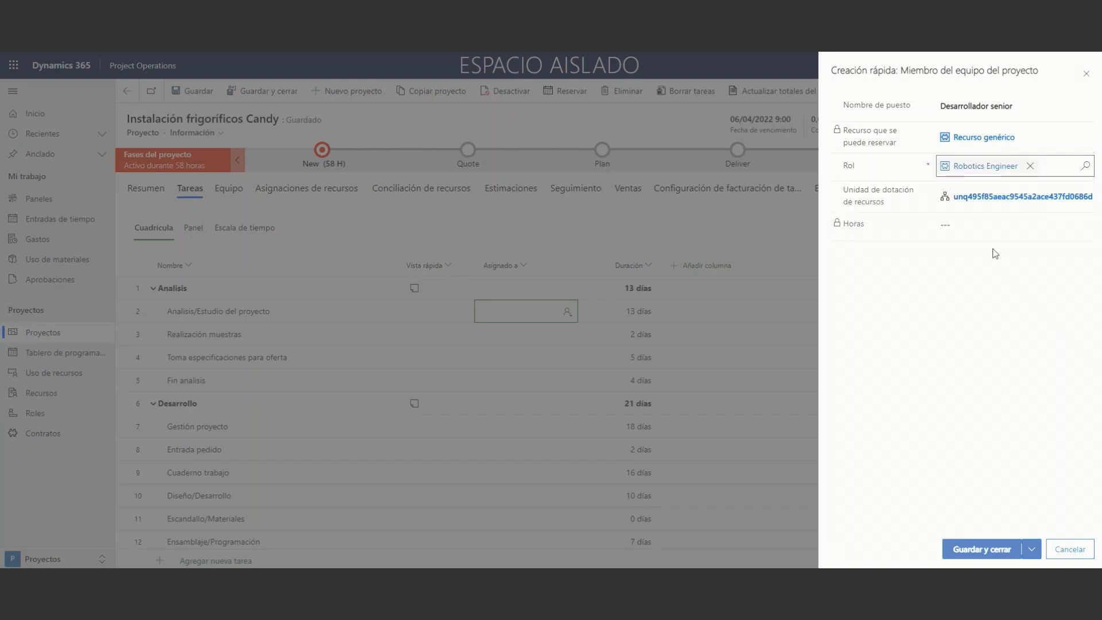
click(986, 549)
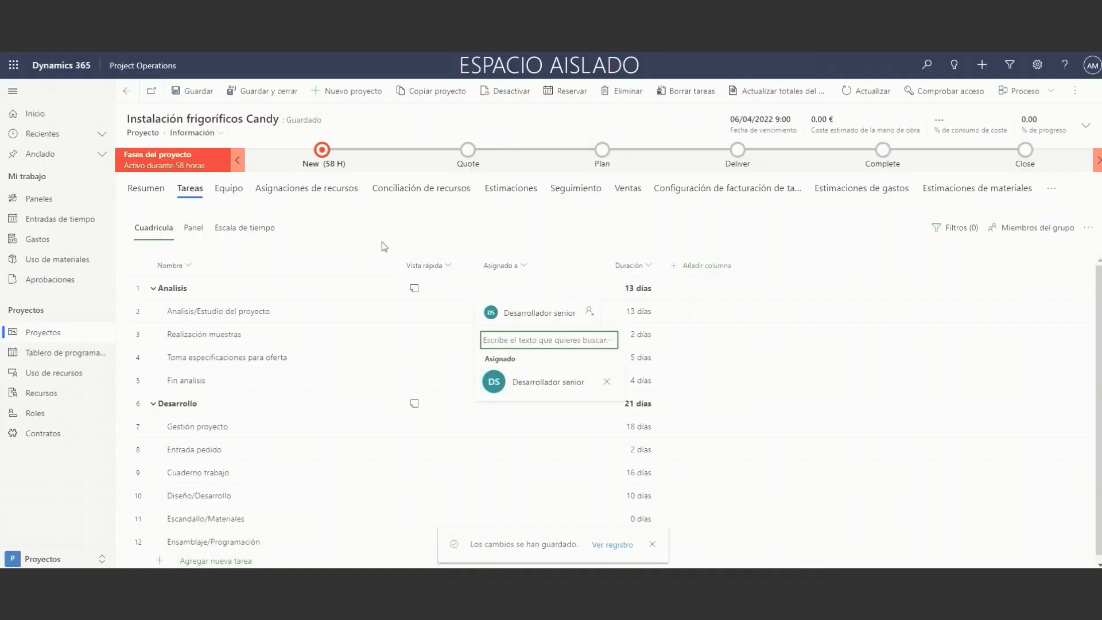
Start booking the Desarrollador senior team member, review the schedule assistant's filters and search for available resources.
click(232, 191)
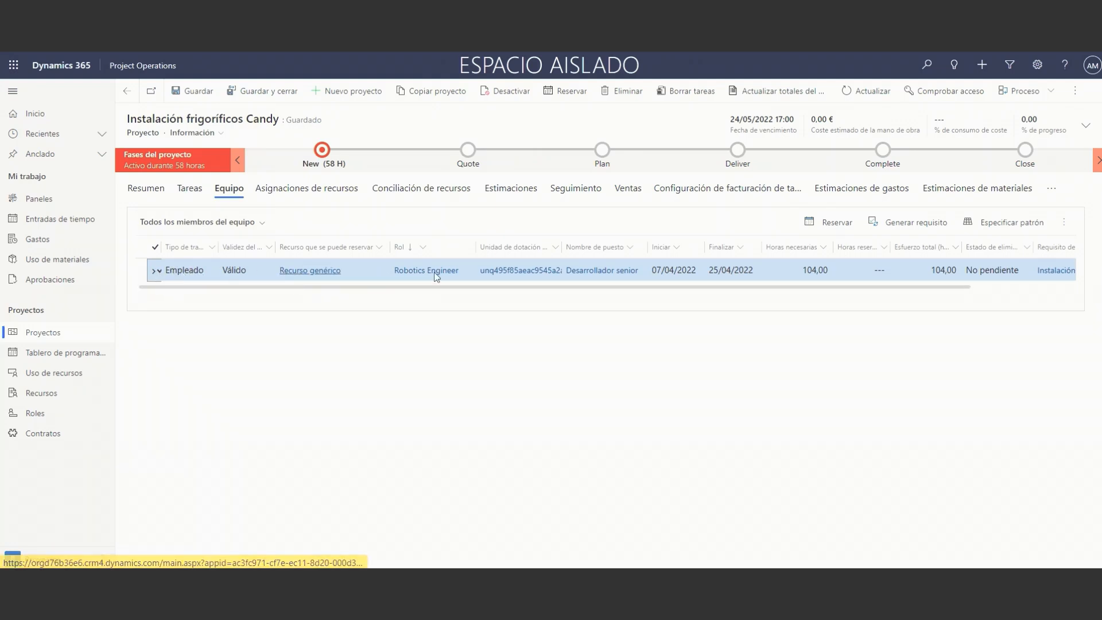
click(821, 229)
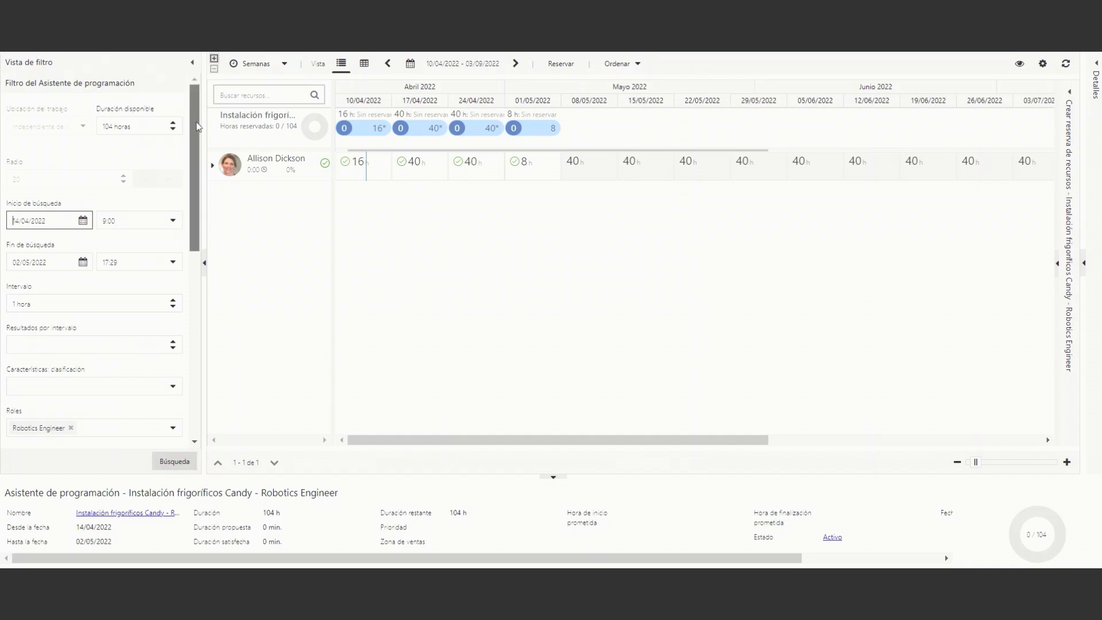
drag(198, 129, 202, 151)
scroll(178, 129, up, 2)
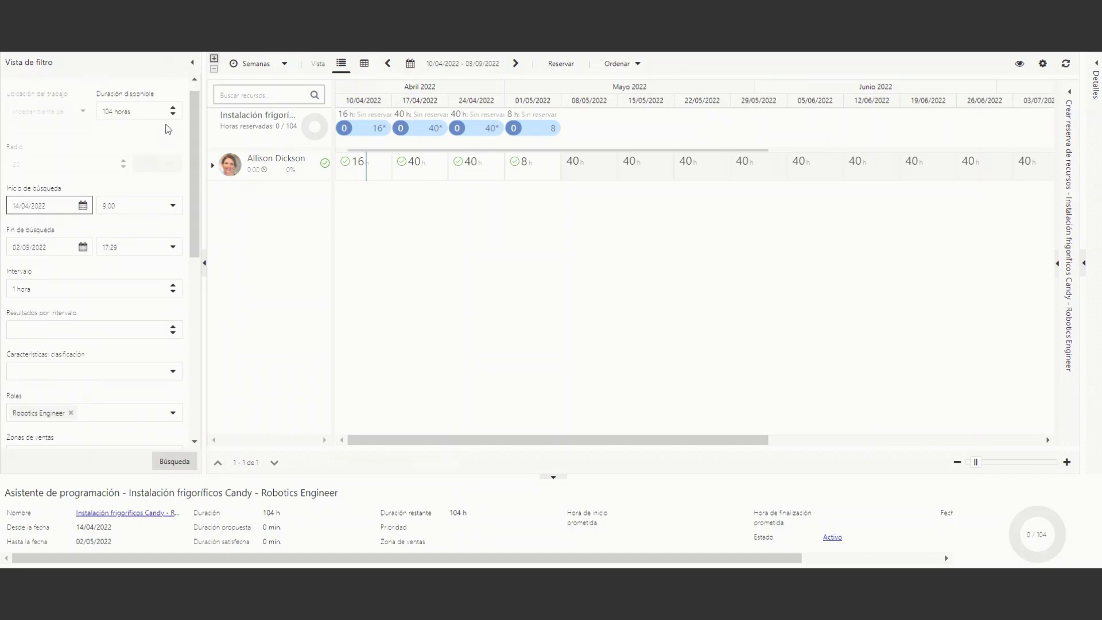
scroll(194, 133, down, 1)
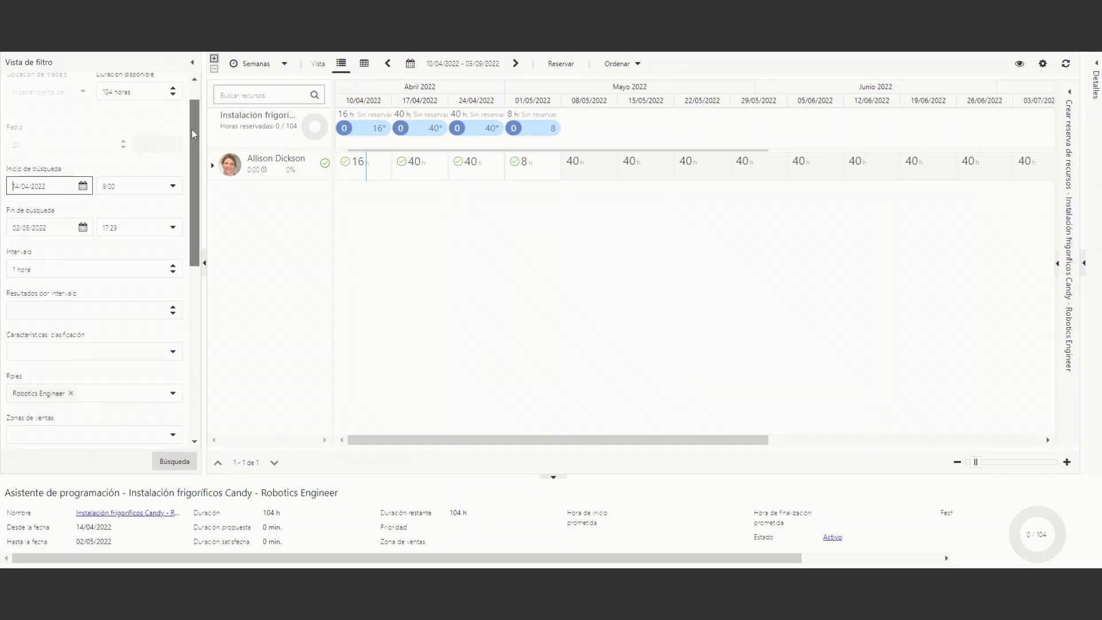
scroll(192, 134, down, 3)
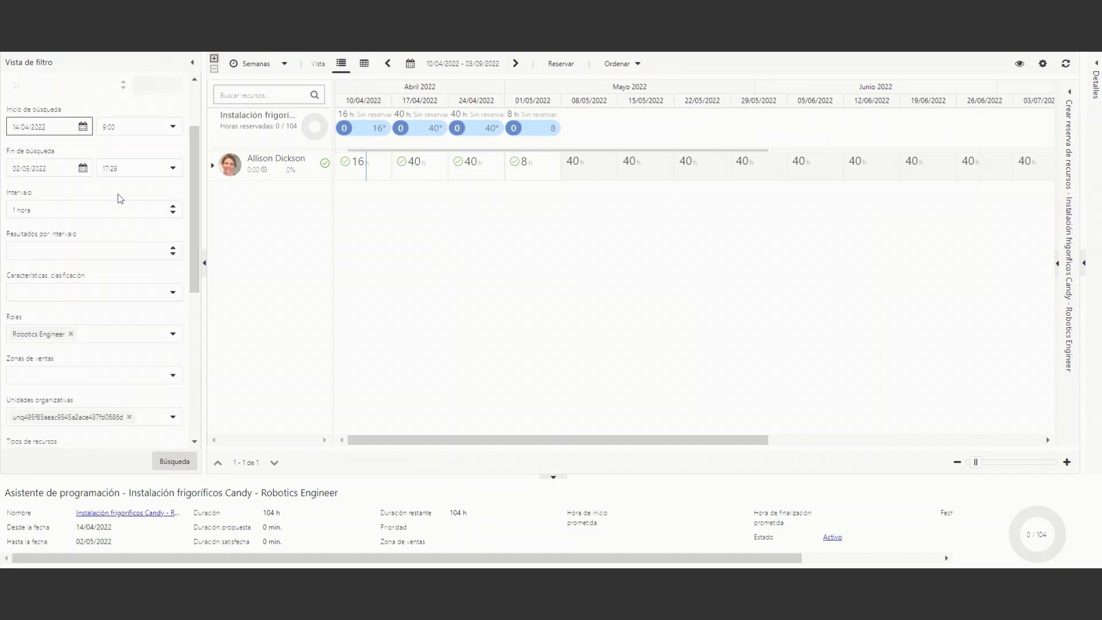
scroll(45, 223, down, 7)
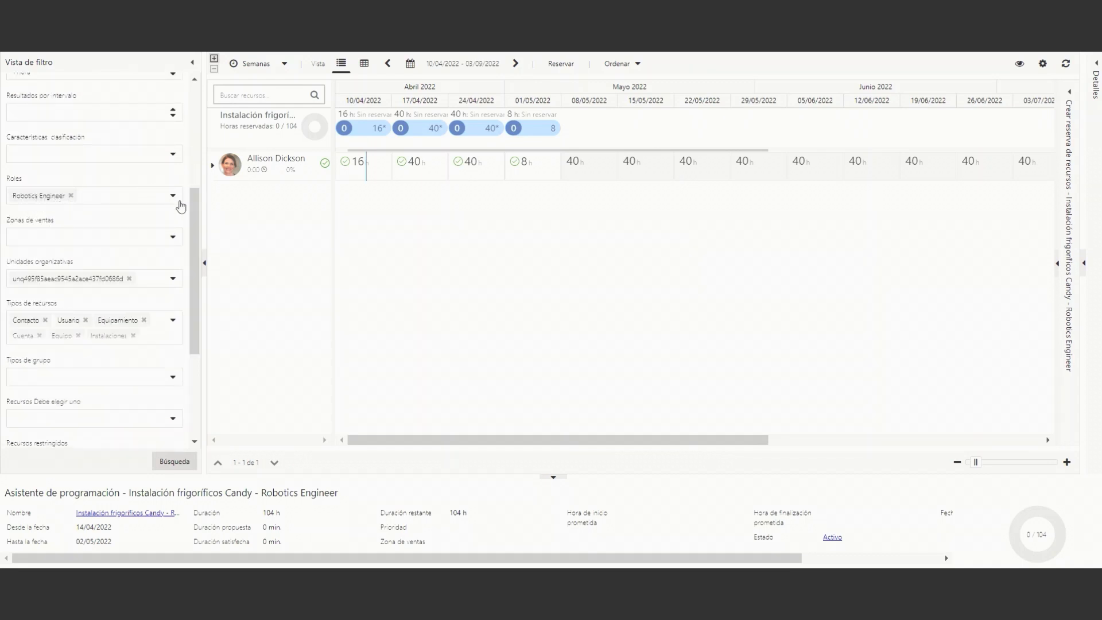
scroll(194, 264, down, 8)
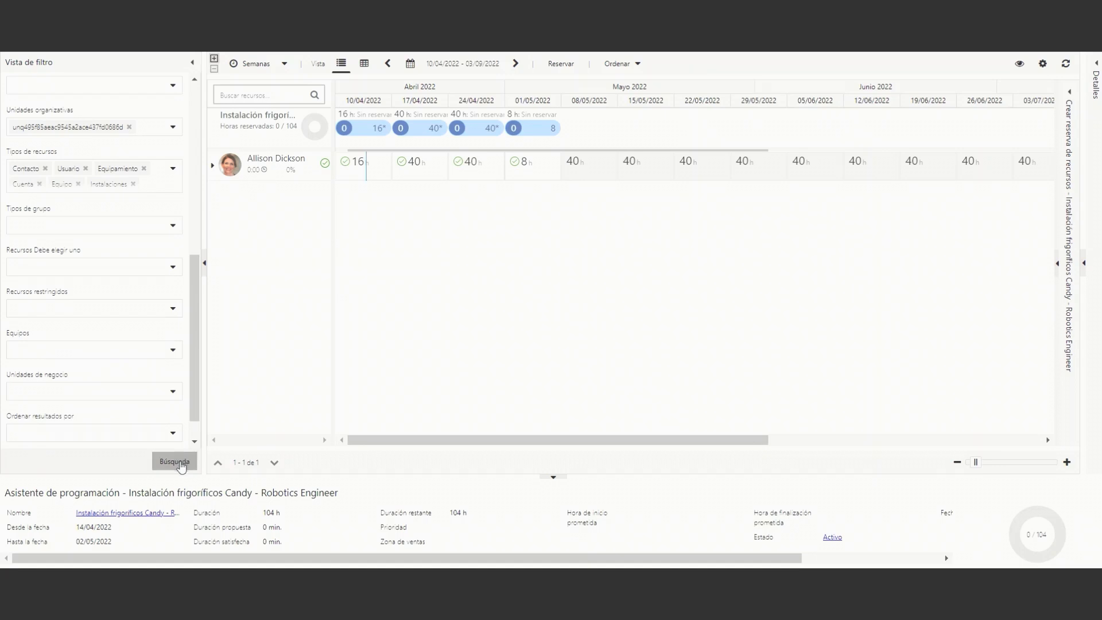
click(179, 464)
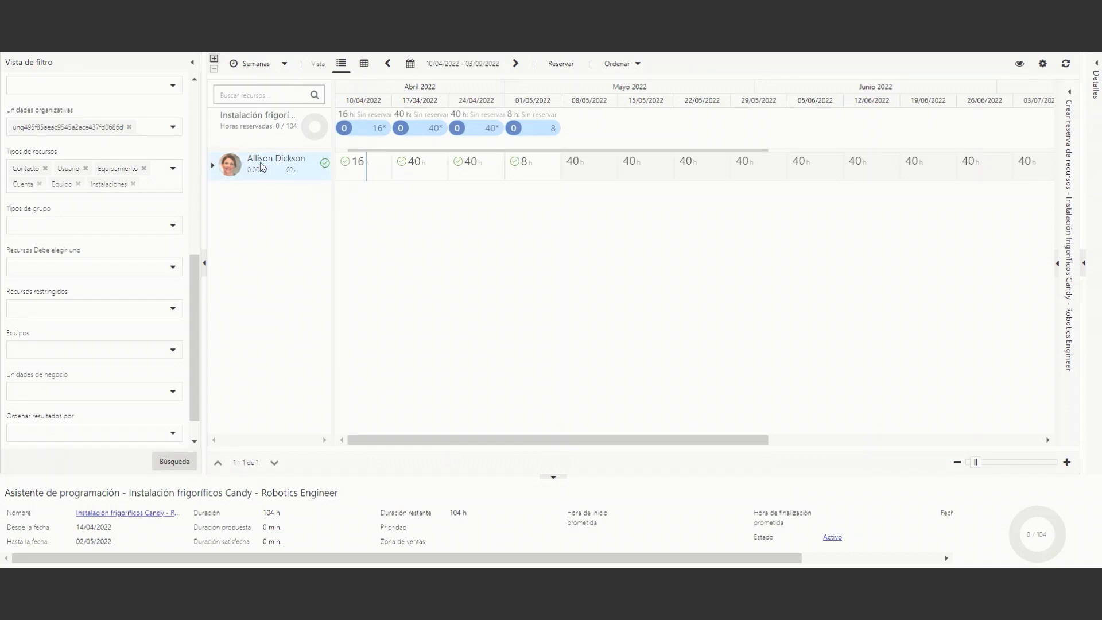
Book the matching resource from 13/04/2022 to 07/05/2022 for 104 hours and exit the schedule assistant.
click(362, 172)
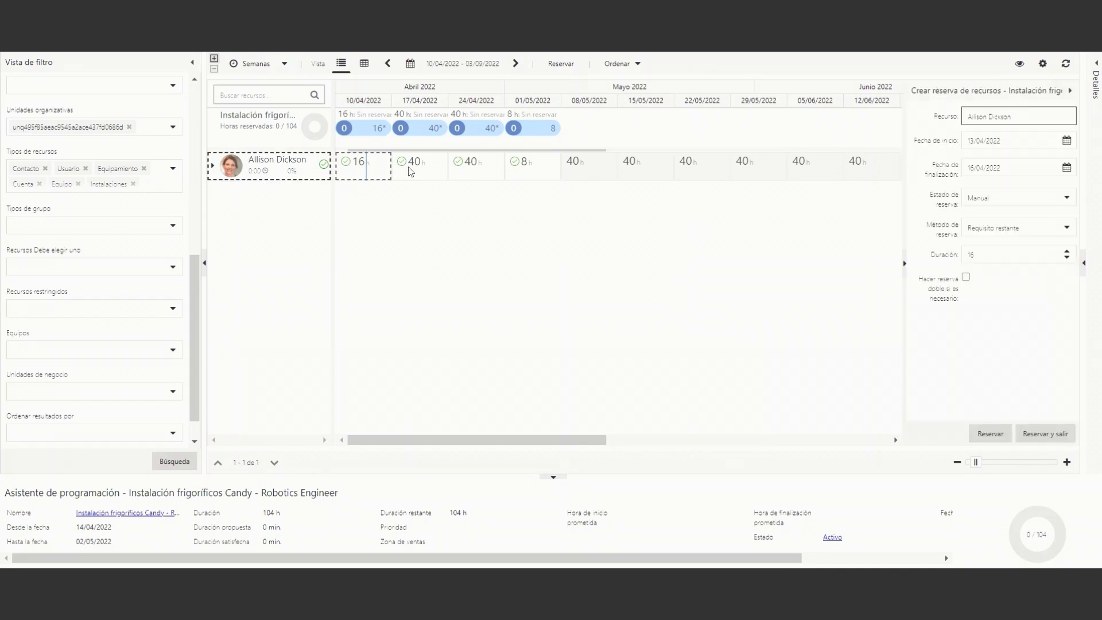
drag(411, 171, 523, 175)
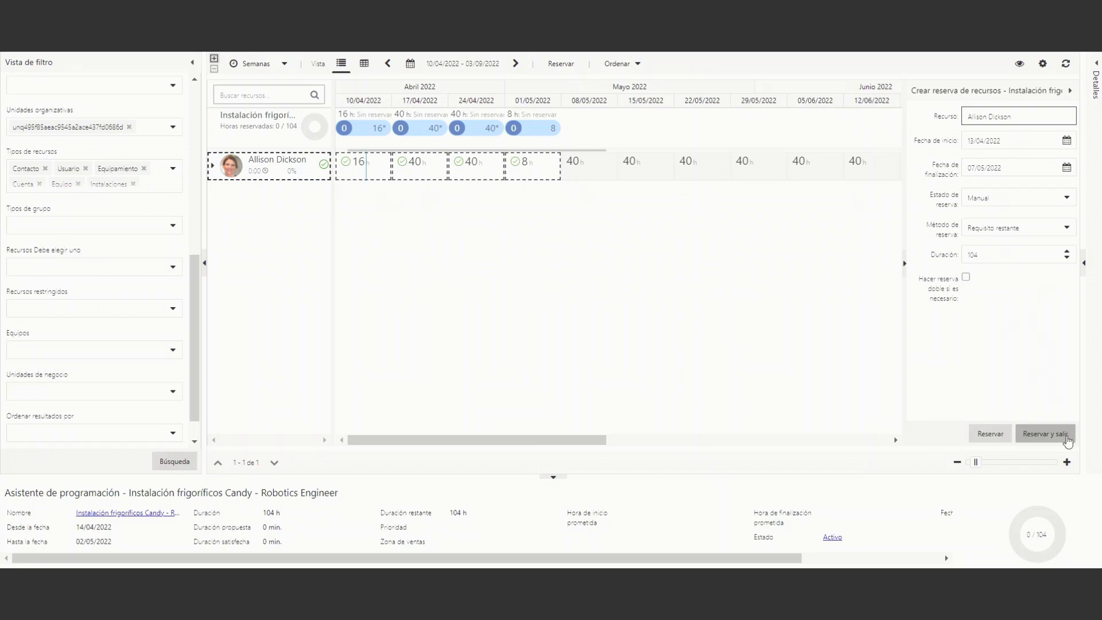
click(1067, 438)
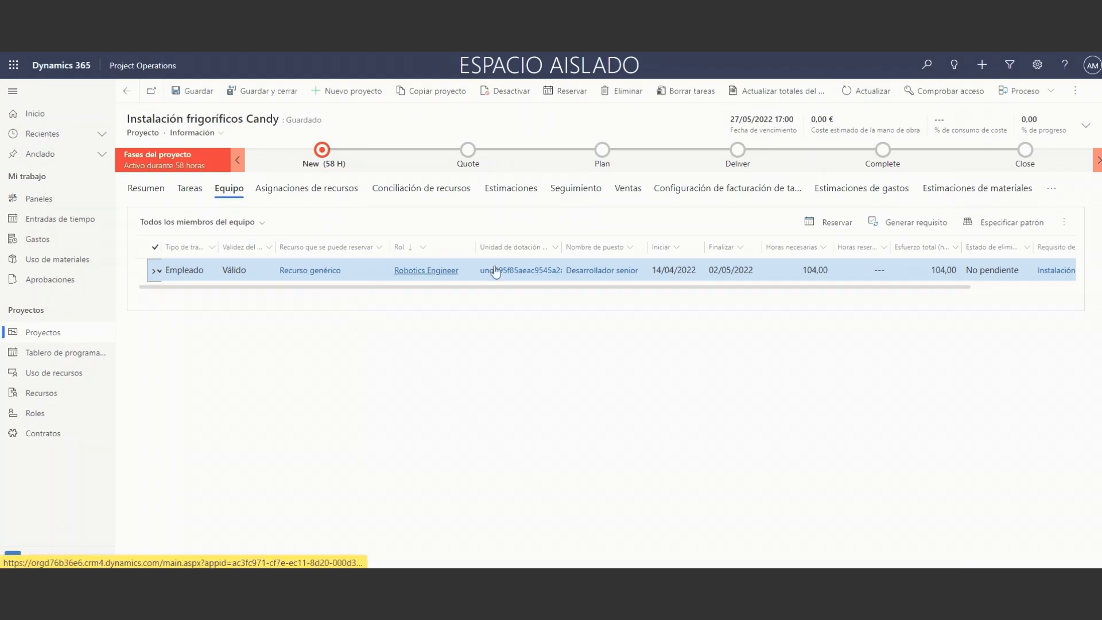
Refresh the project record and check the booked resource in the team list and the task grid.
click(1064, 223)
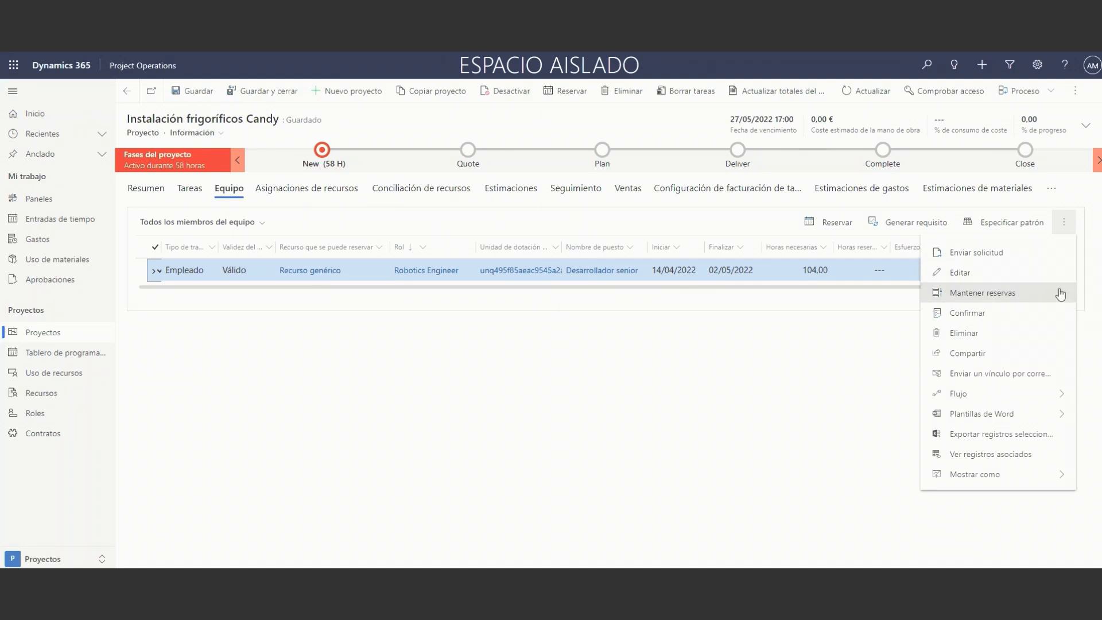
click(717, 218)
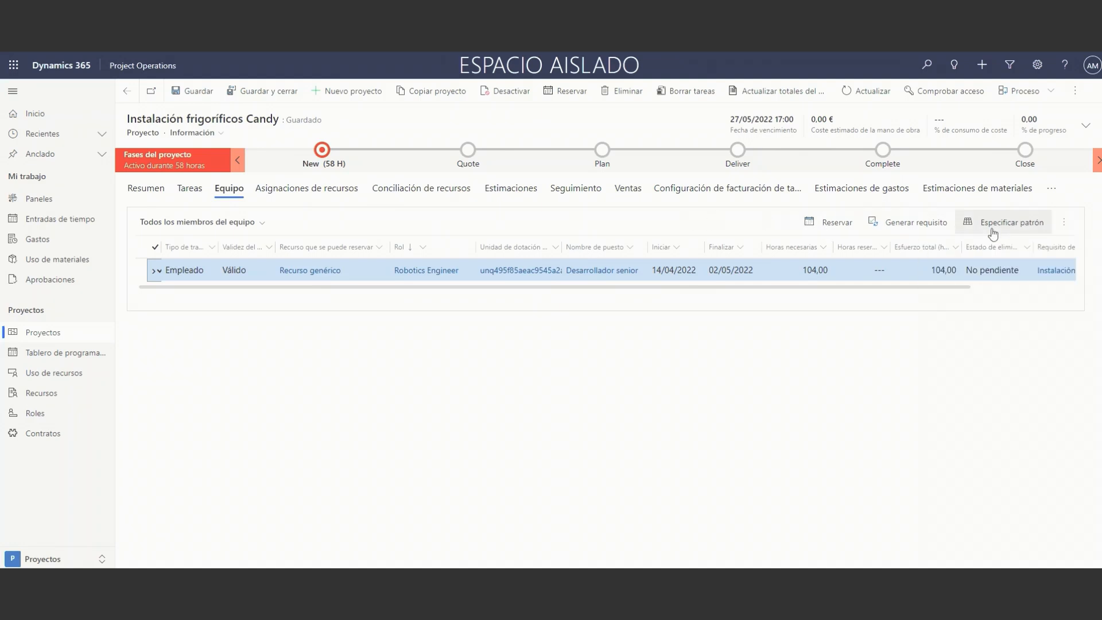
click(1062, 227)
click(1061, 225)
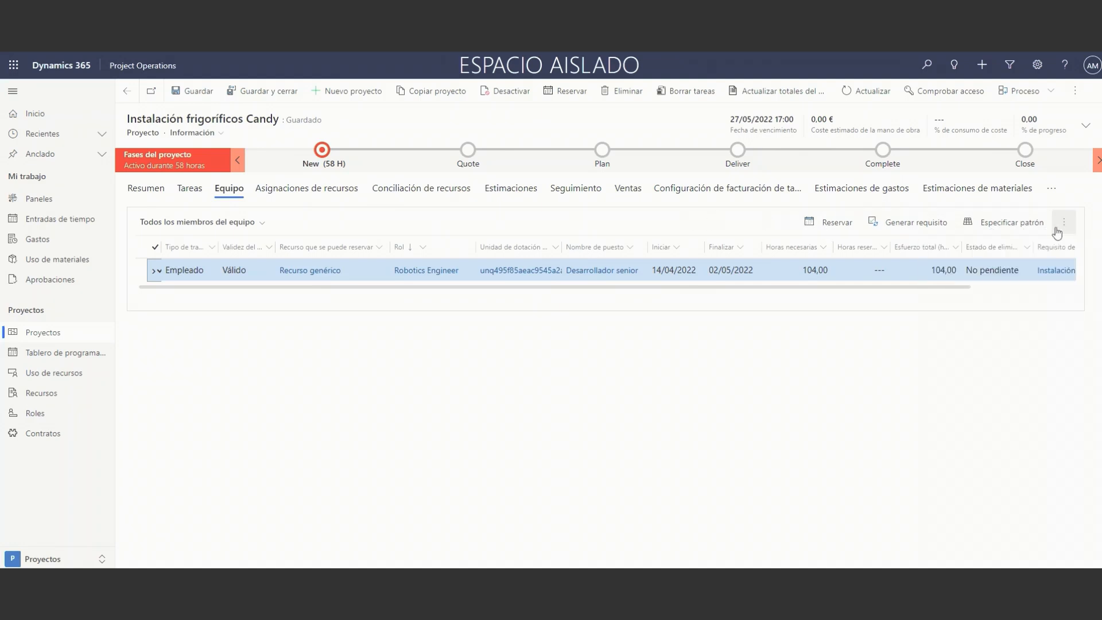
click(867, 91)
click(218, 186)
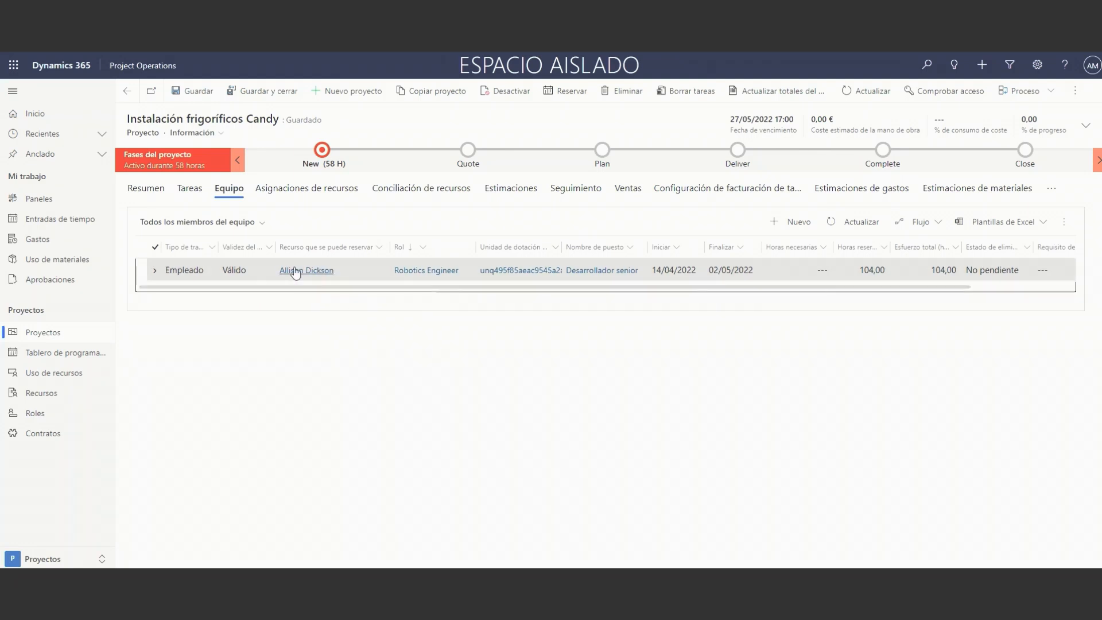
click(192, 189)
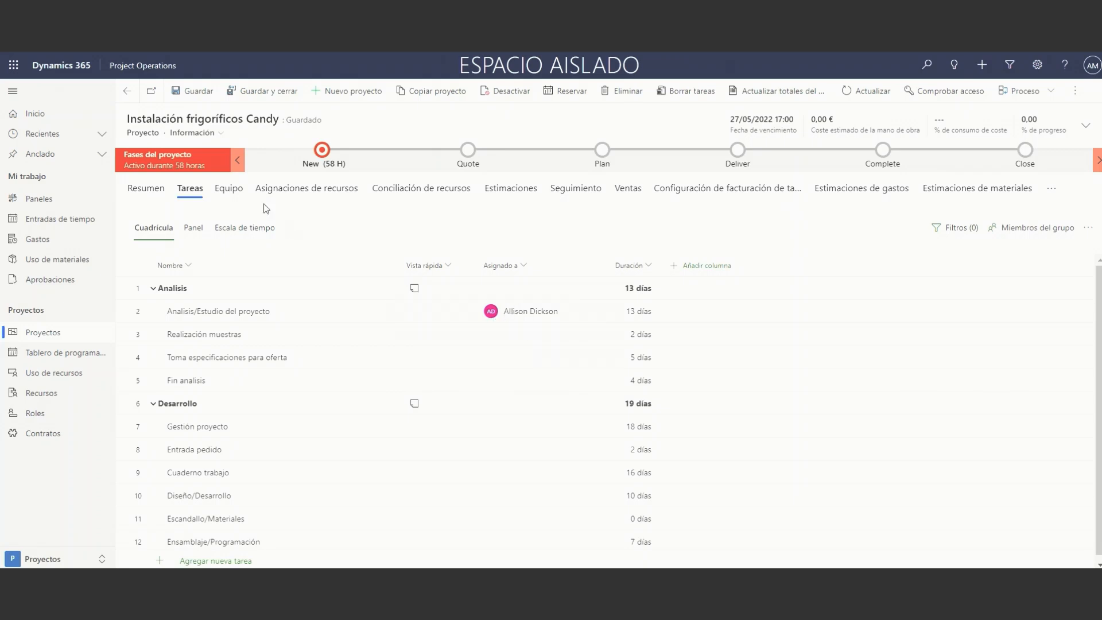
click(228, 189)
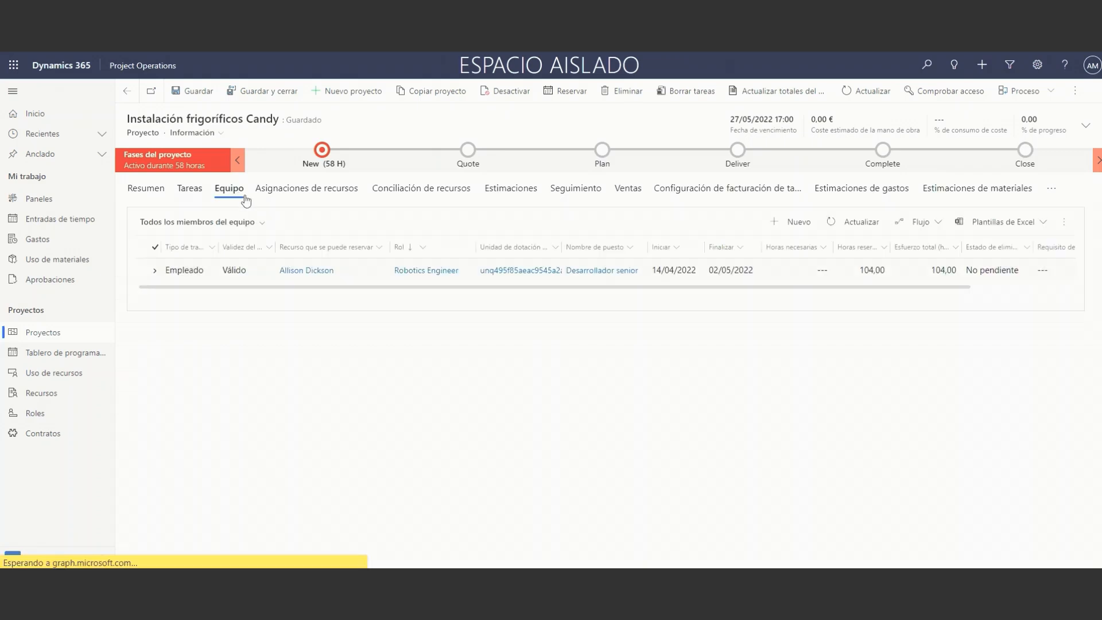
click(784, 222)
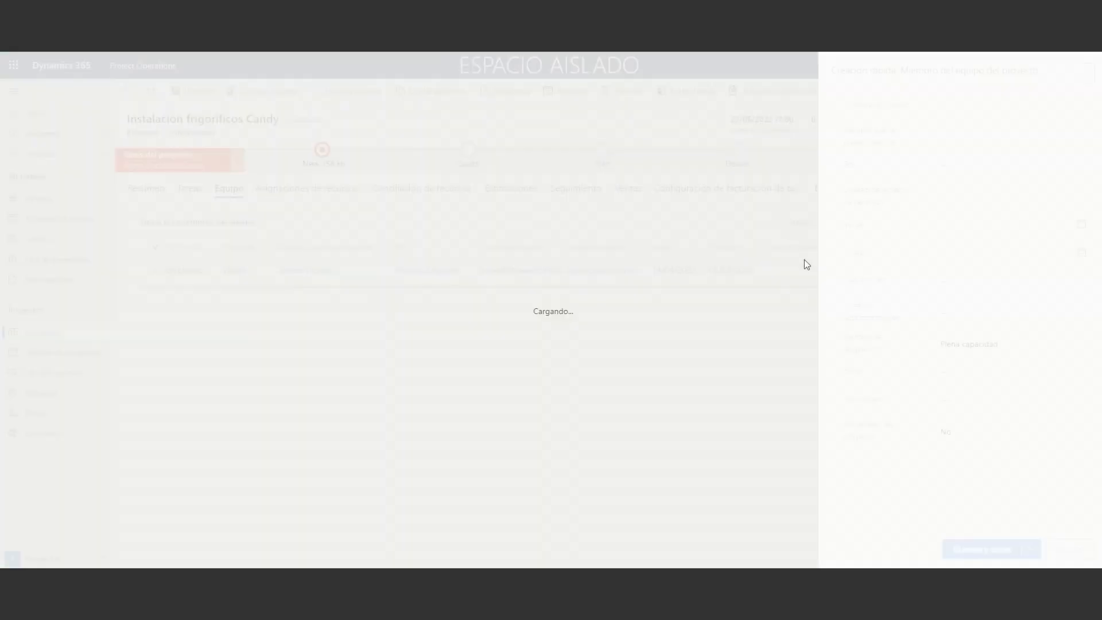
click(1028, 137)
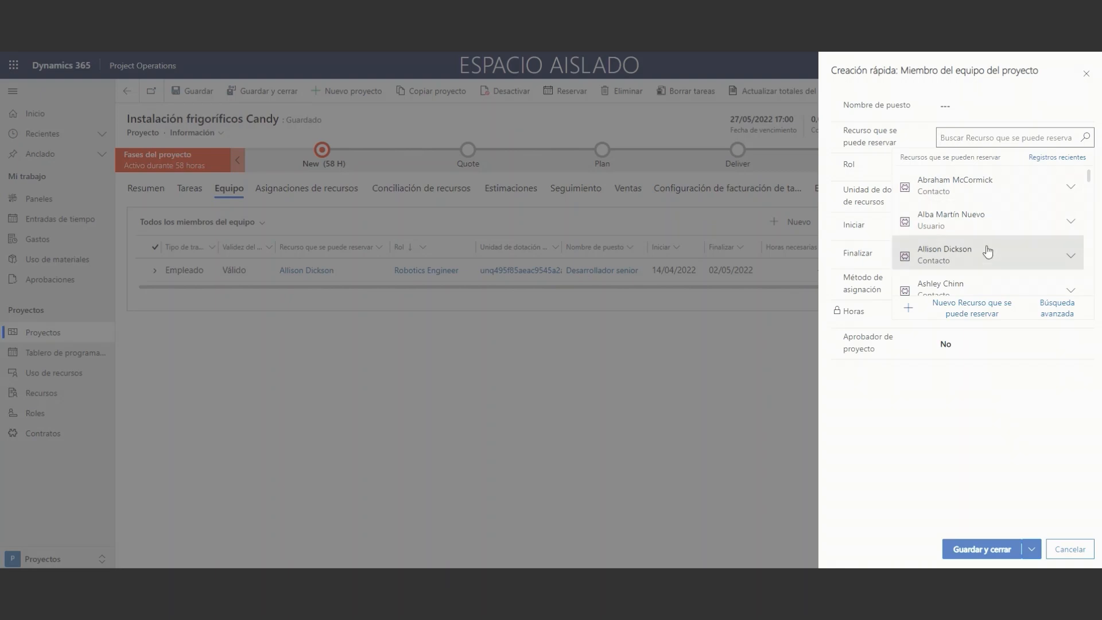
scroll(985, 259, down, 3)
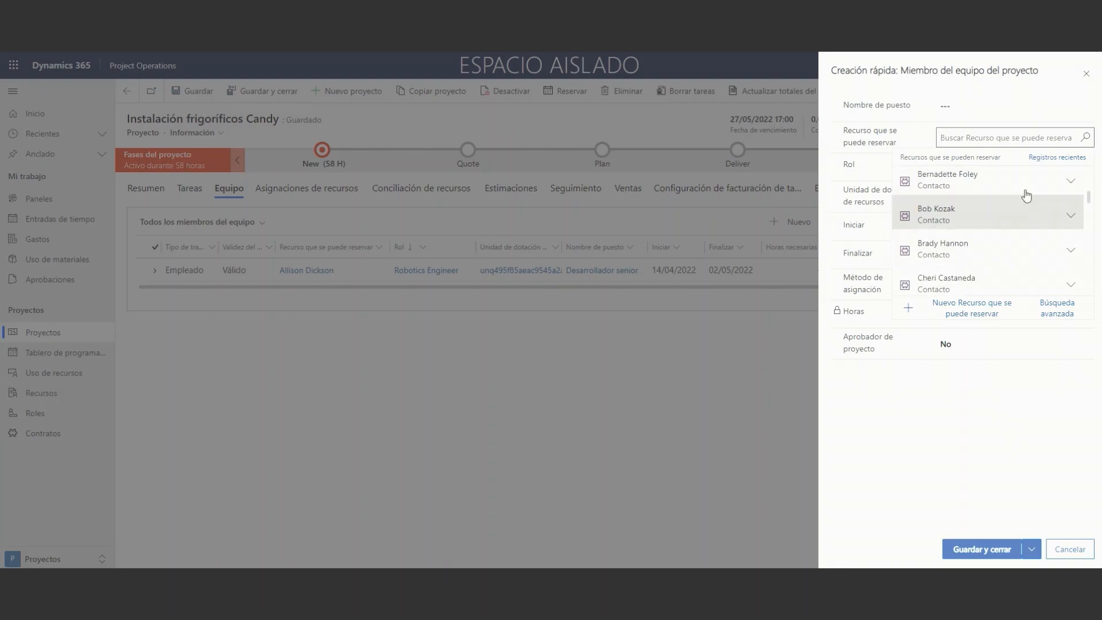
click(1086, 74)
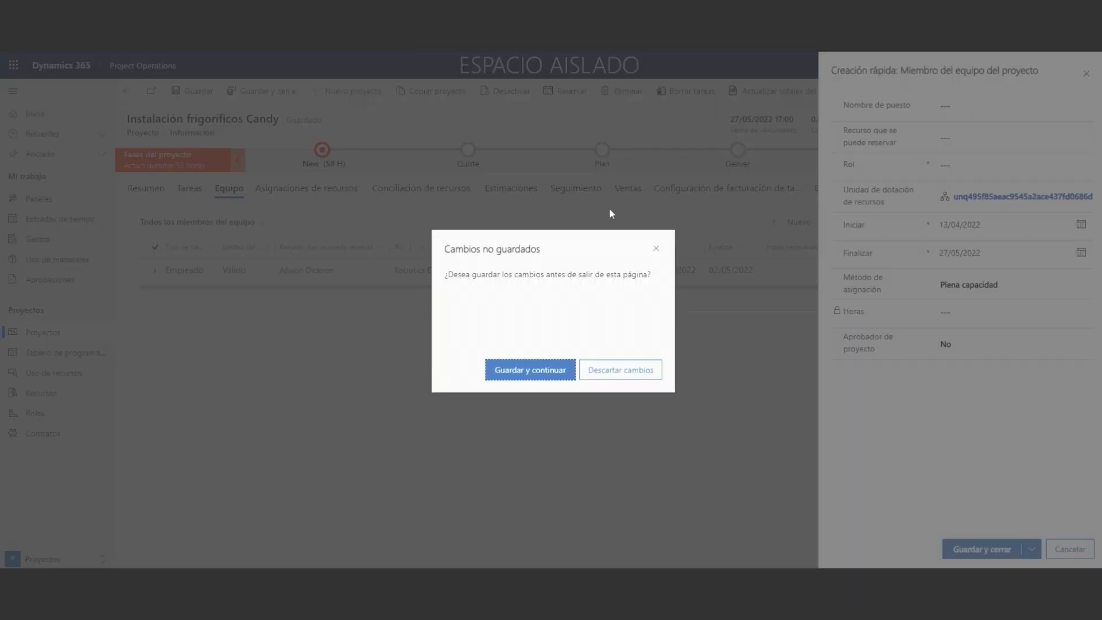
click(652, 371)
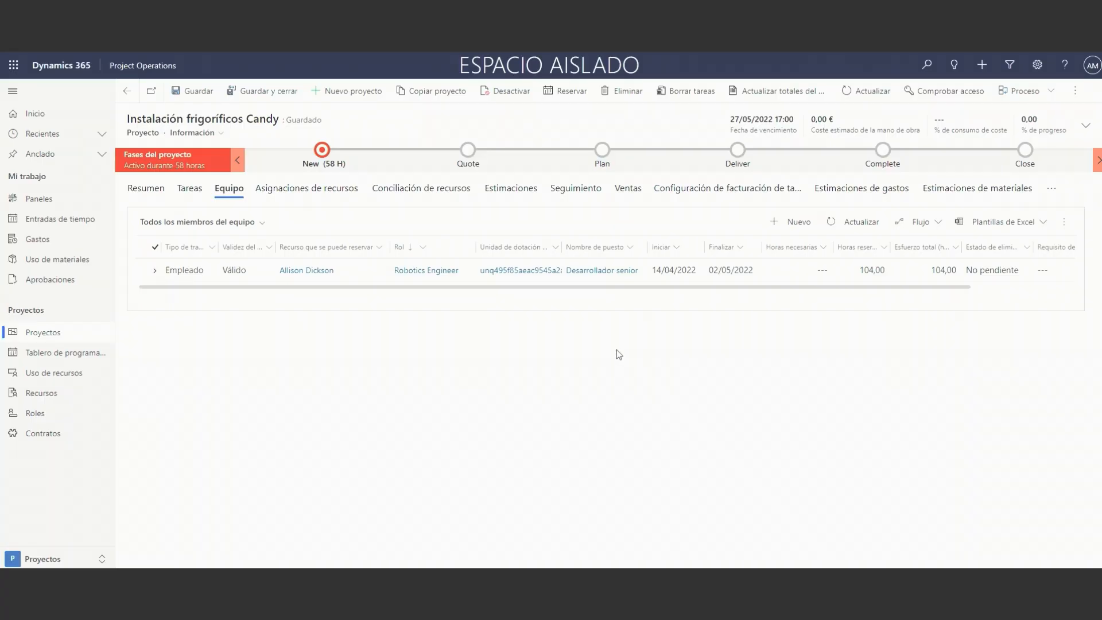
Mark the Analisis task as completed (Sí) in the project's general task list.
drag(480, 289, 419, 283)
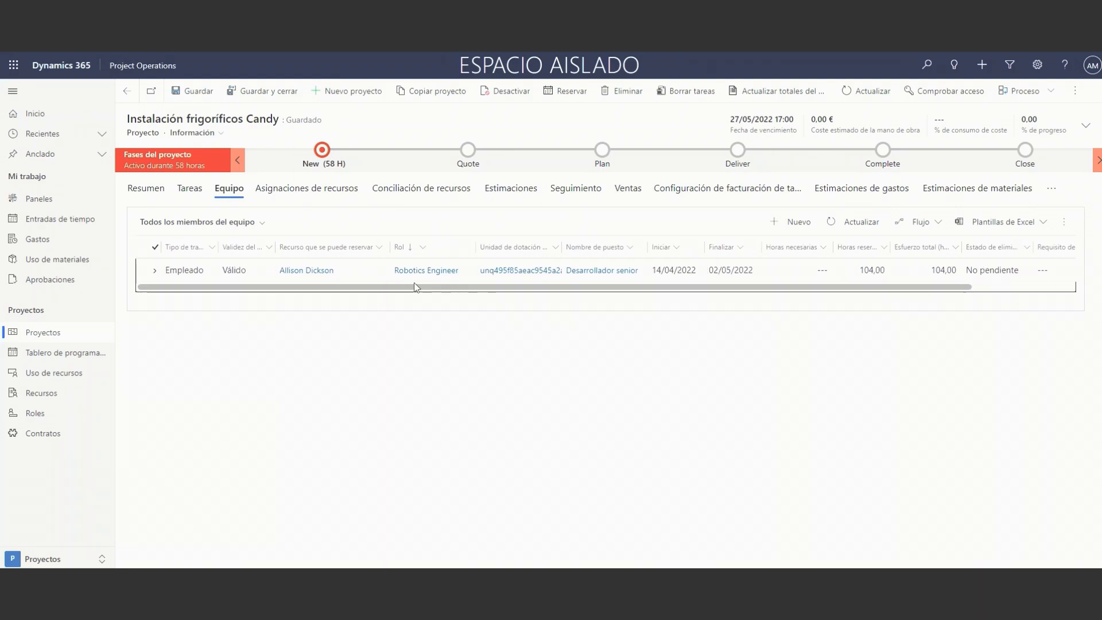
click(185, 189)
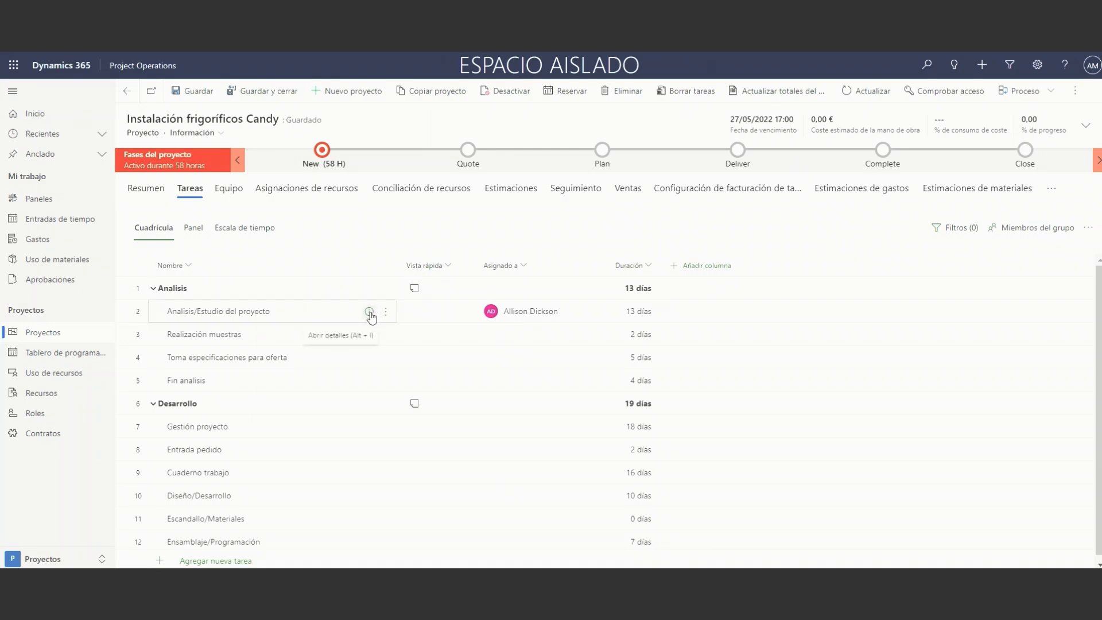
scroll(370, 318, down, 1)
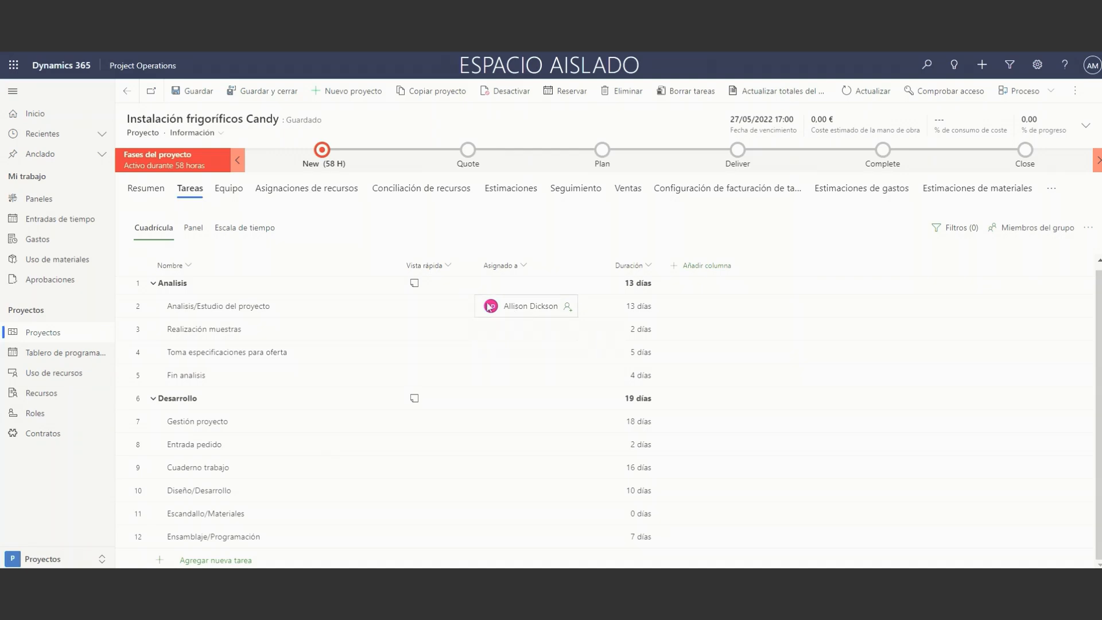
scroll(377, 300, up, 1)
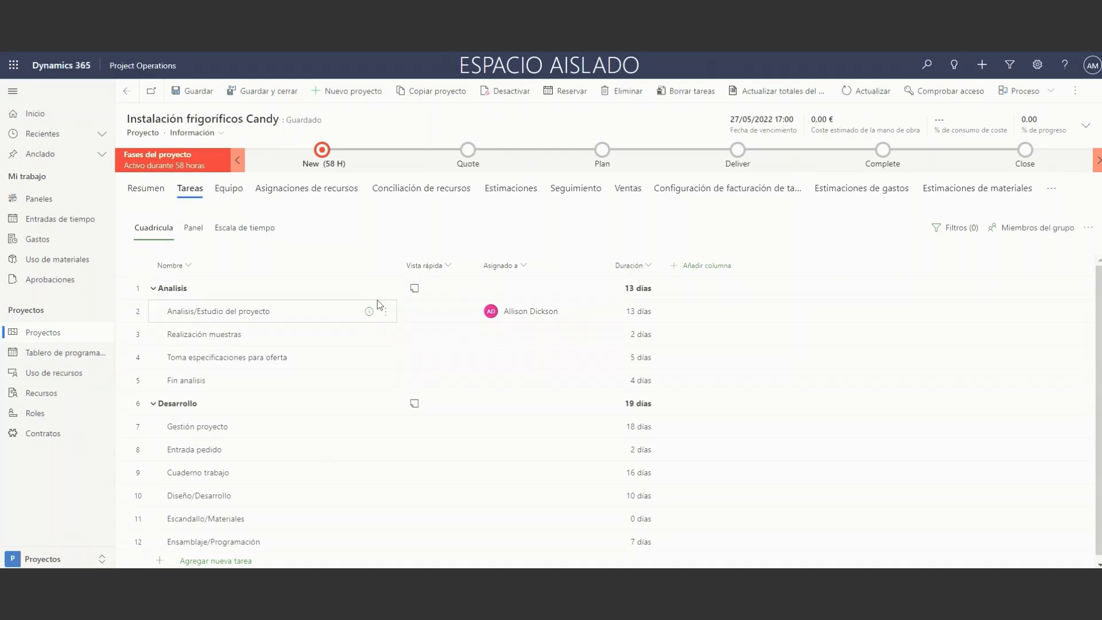
click(1051, 188)
click(1013, 198)
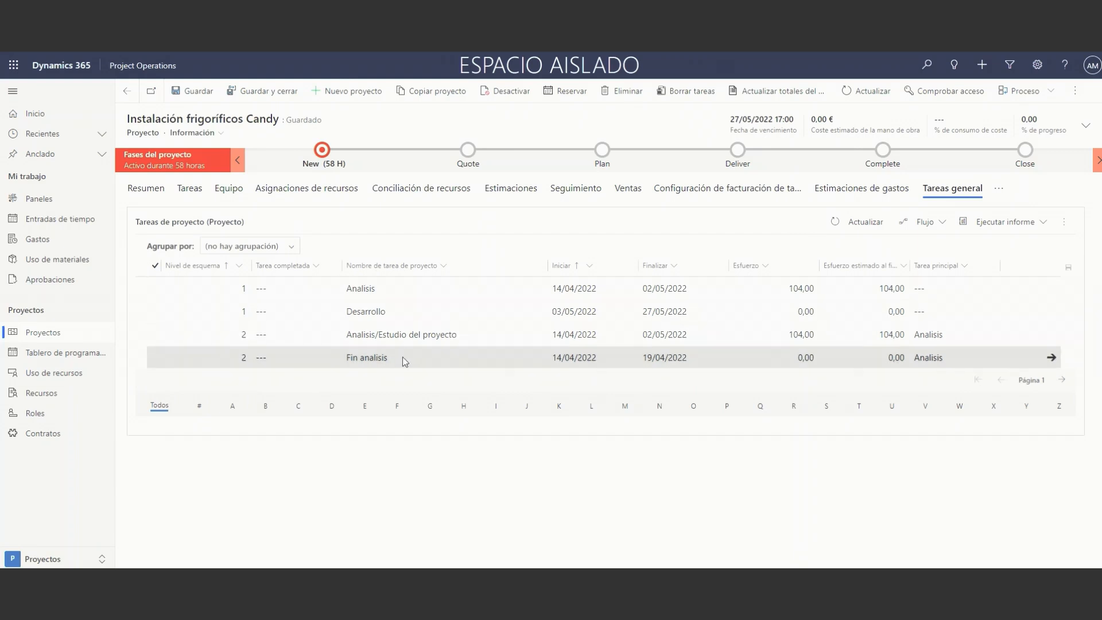
click(303, 284)
click(330, 288)
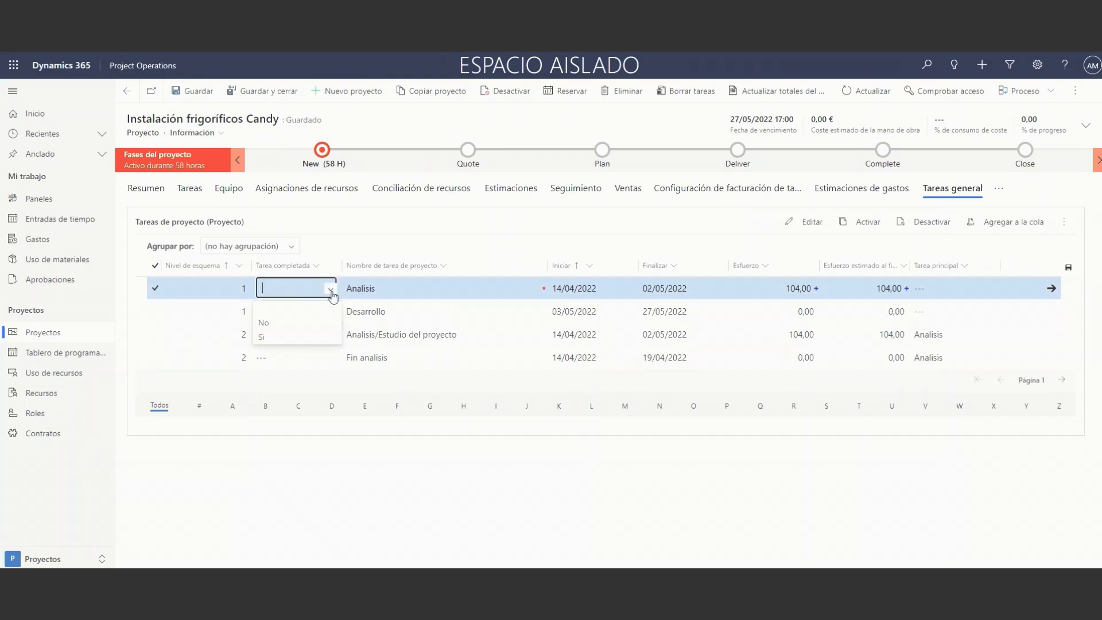
click(321, 339)
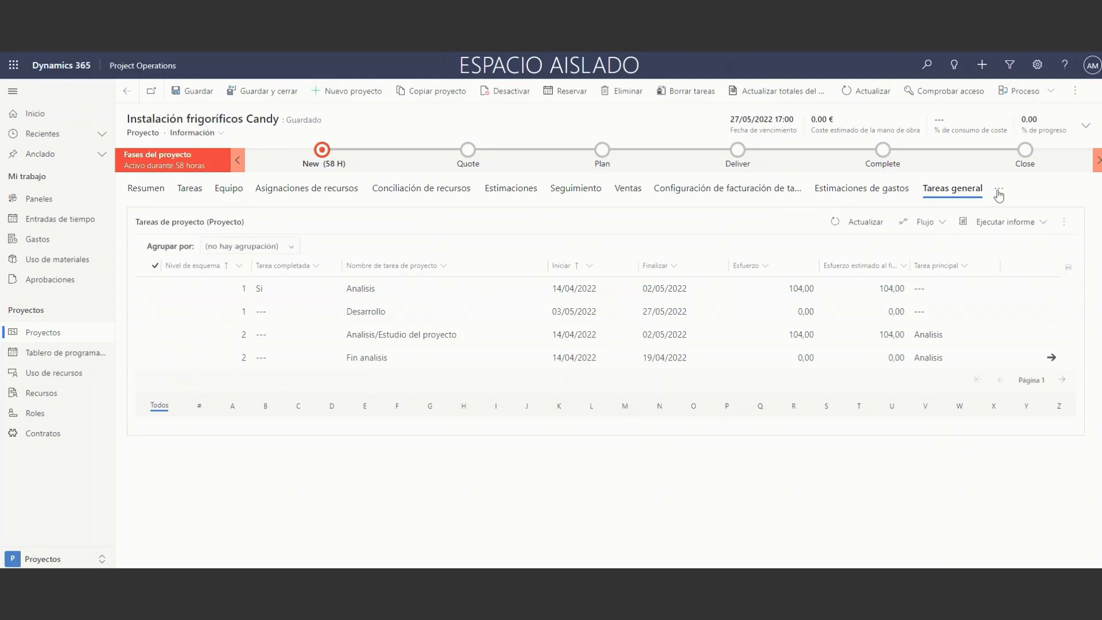
Add a new line to the project's material estimates.
click(999, 193)
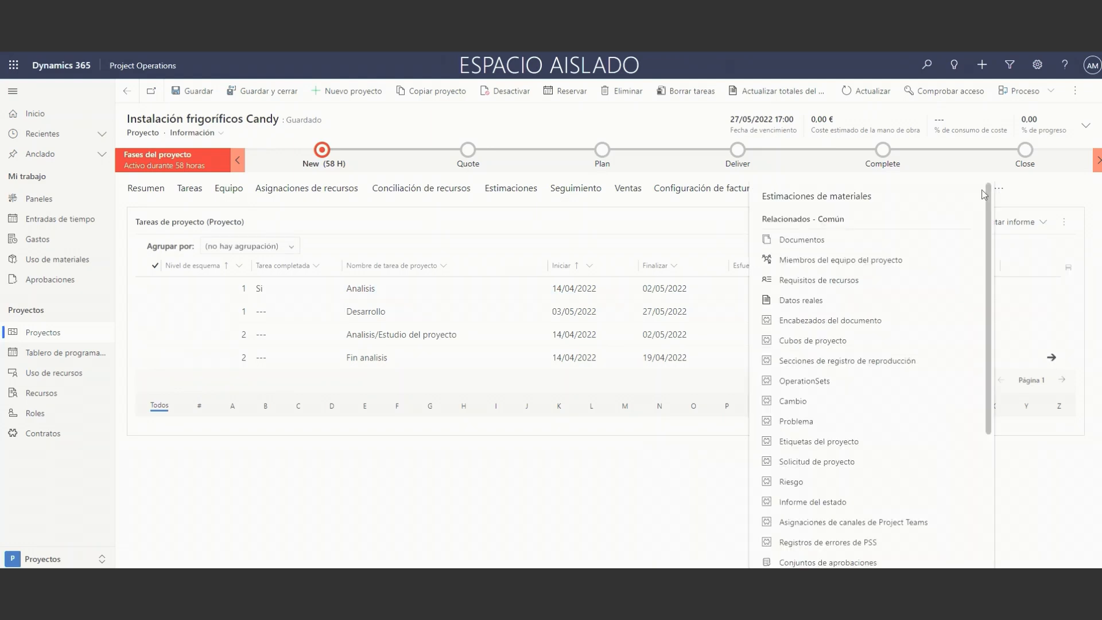
click(814, 197)
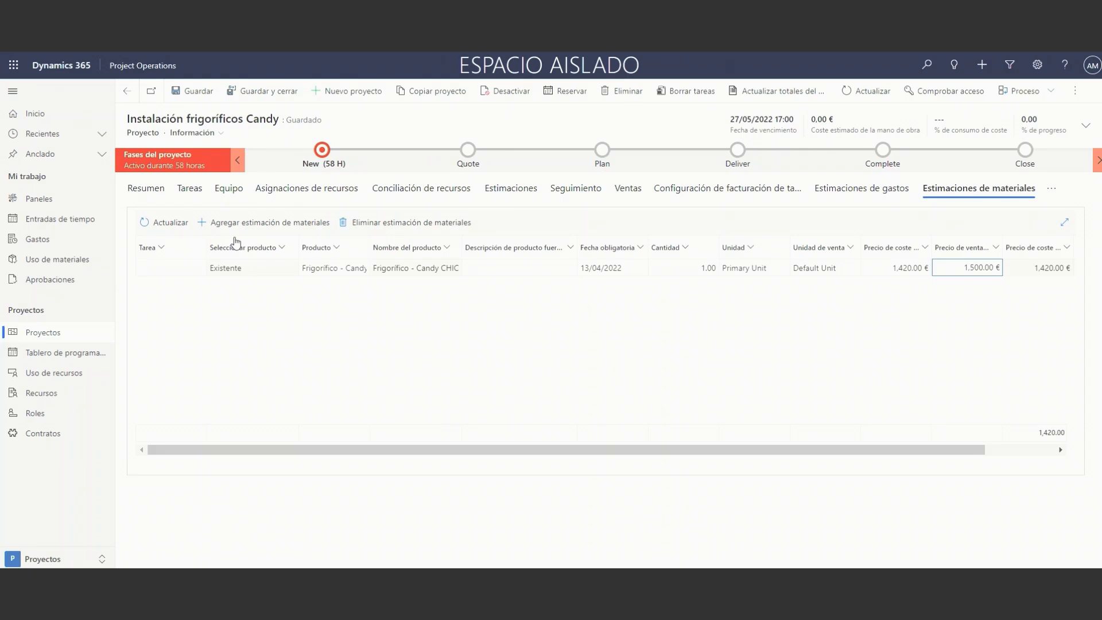
drag(542, 451, 469, 455)
drag(743, 450, 583, 445)
click(258, 224)
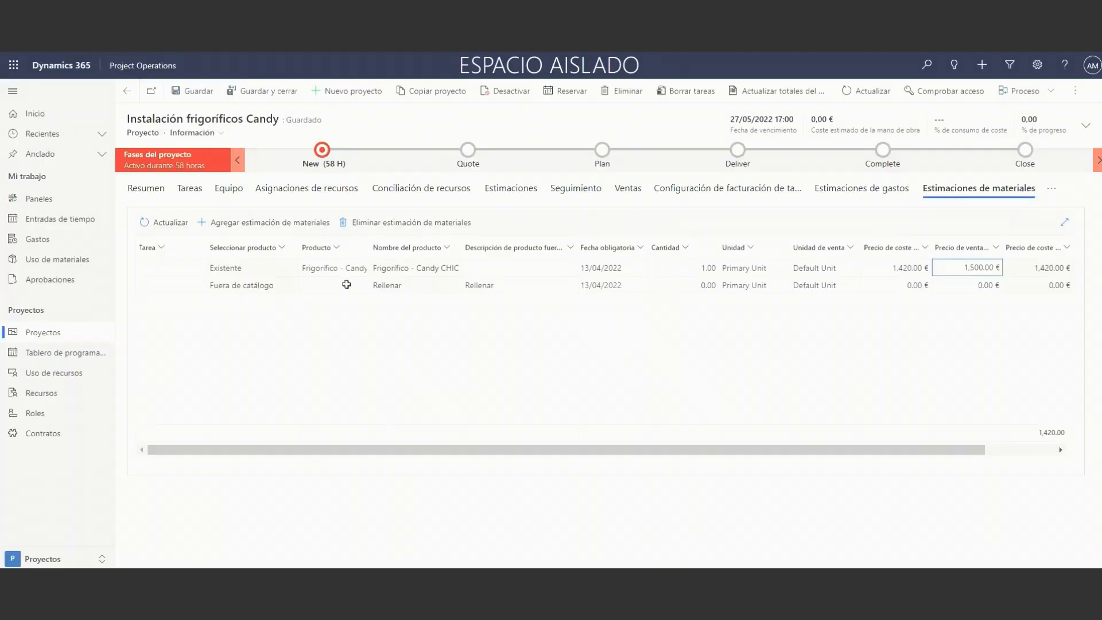
Check the new line's product selection and the project tasks available for the existing Frigorífico - Candy CHIC line.
click(281, 286)
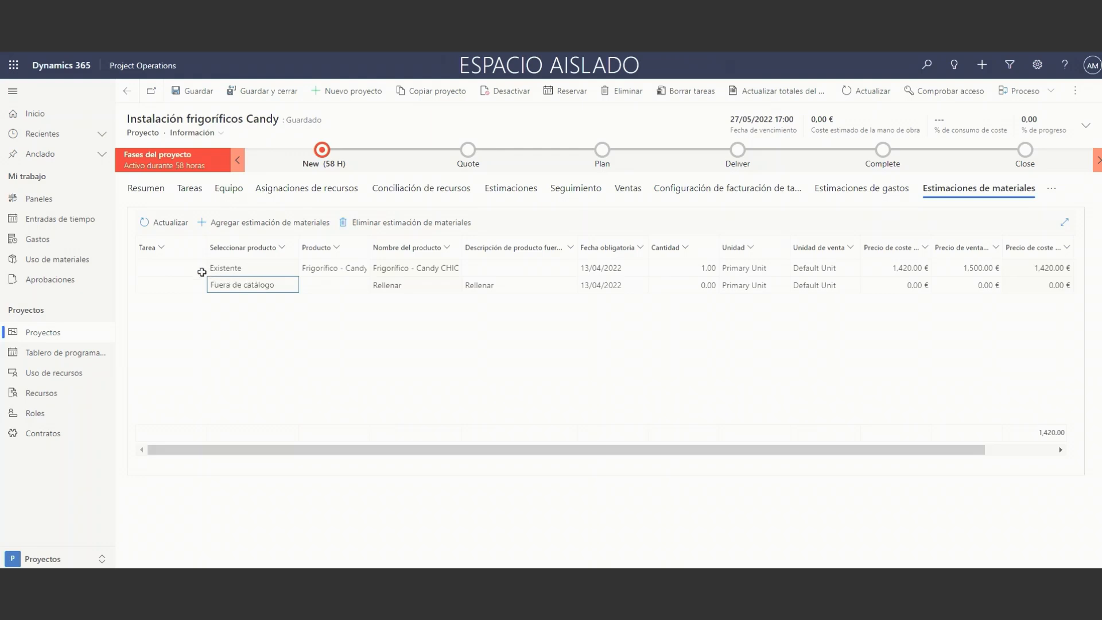
click(197, 271)
click(198, 268)
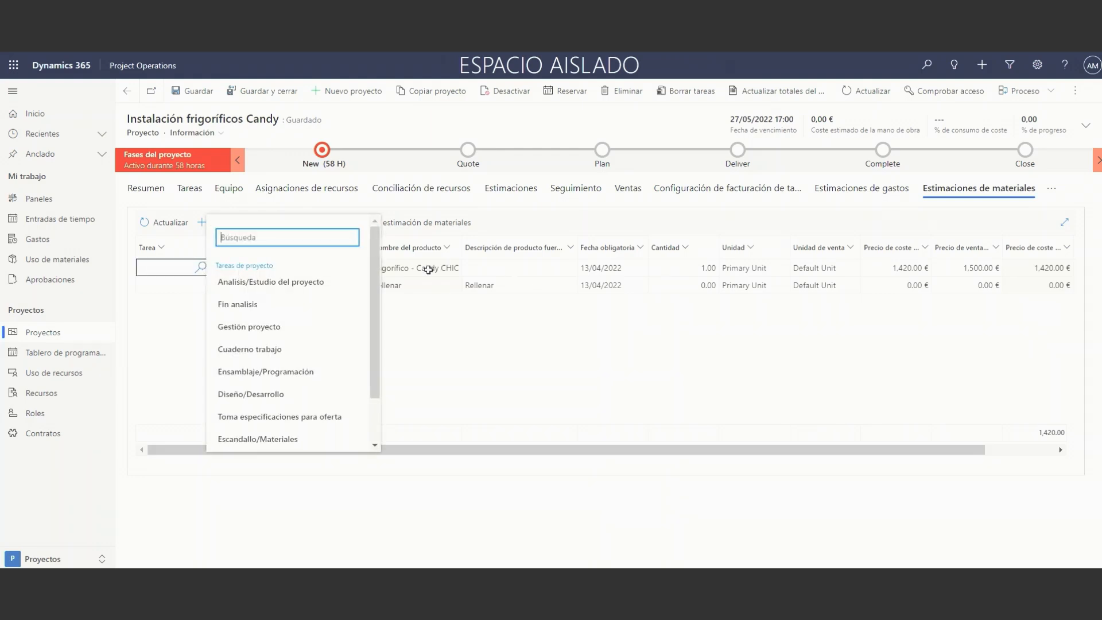
click(521, 316)
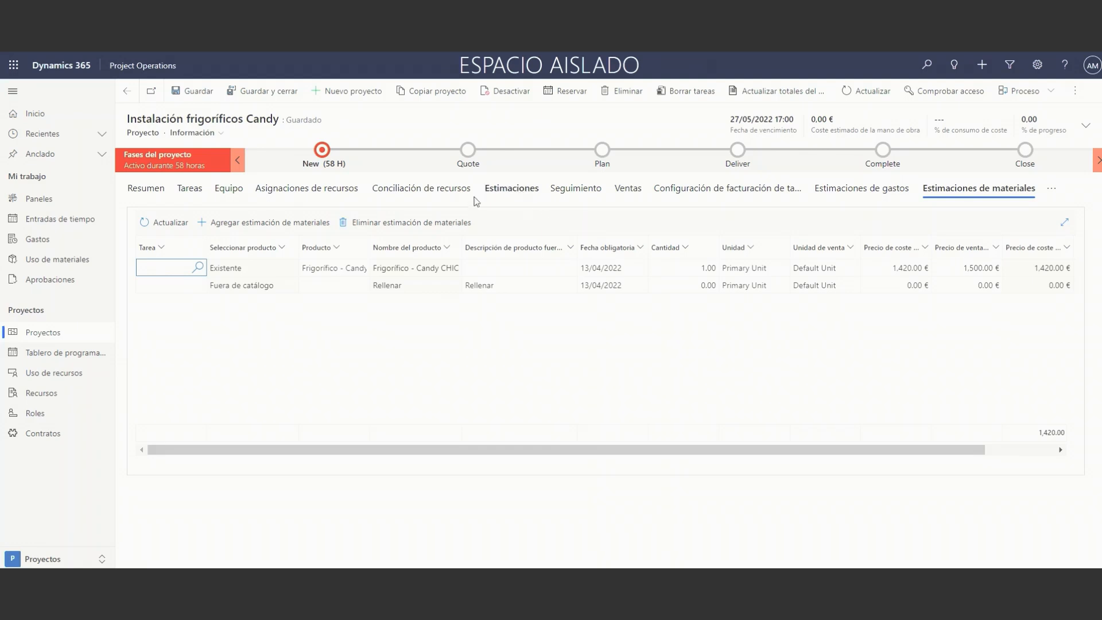
Create a project team member for the project administrator's bookable resource, with project approver set to Sí, and save it.
click(232, 195)
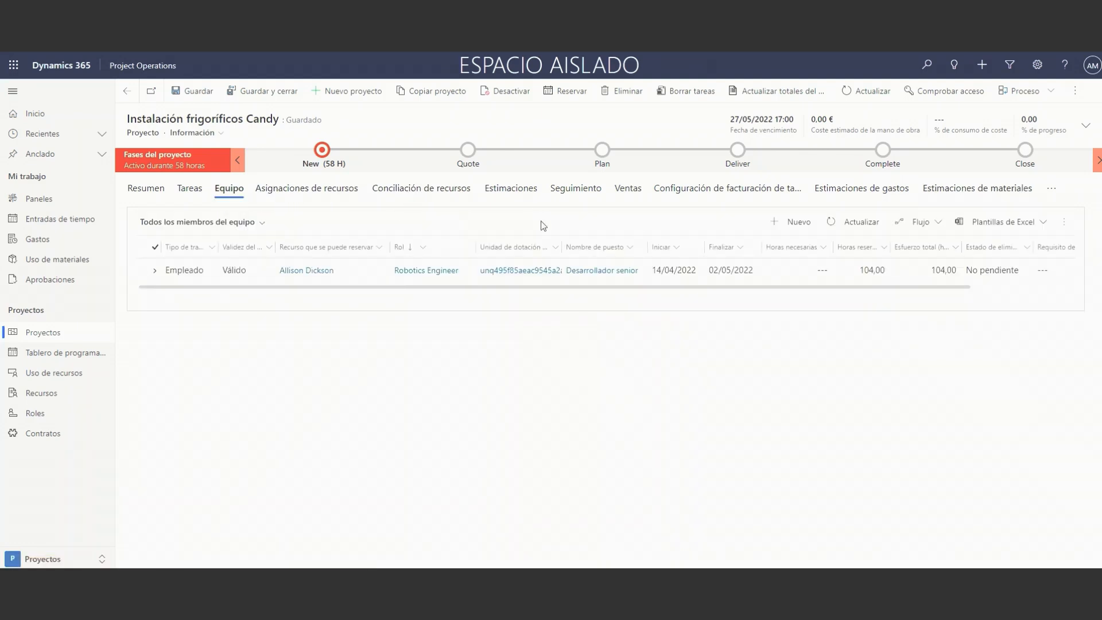
click(801, 222)
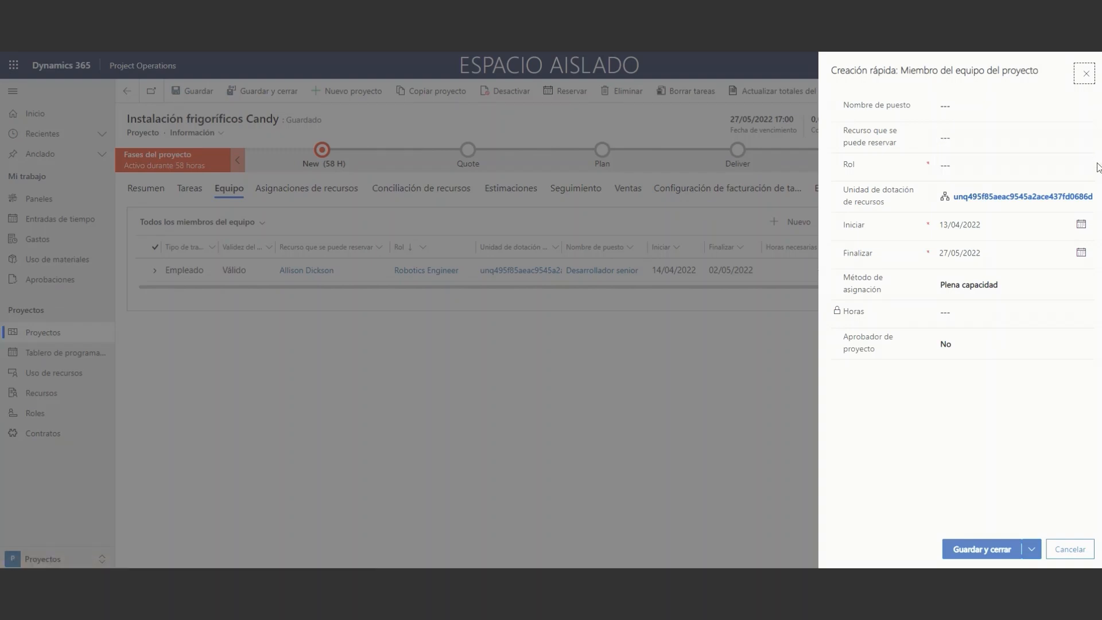
click(980, 344)
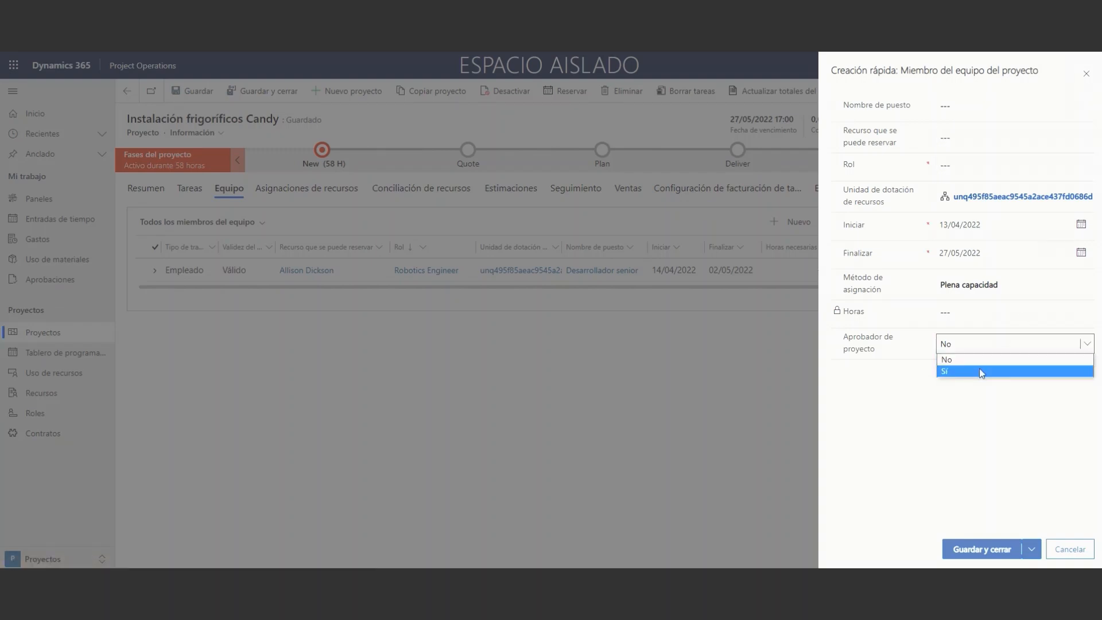
click(981, 372)
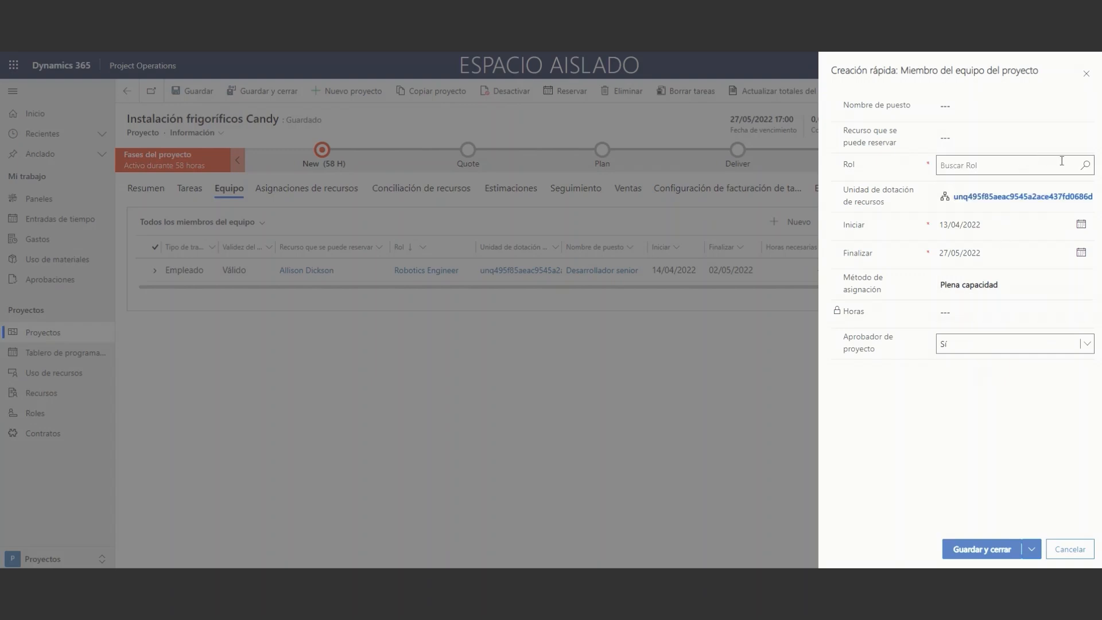
click(1084, 138)
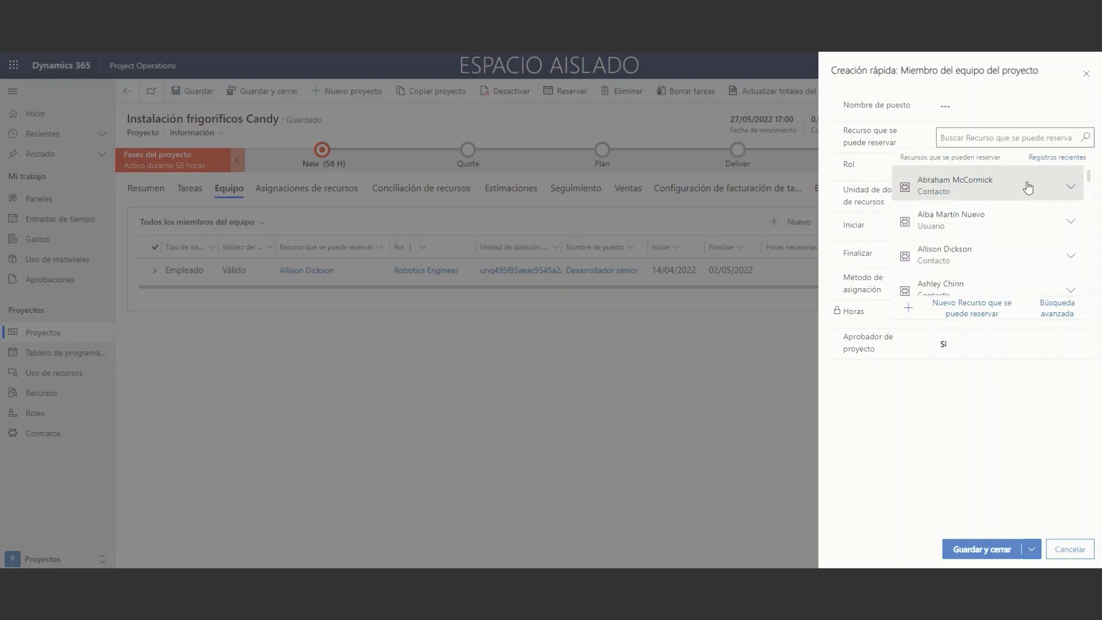
click(976, 217)
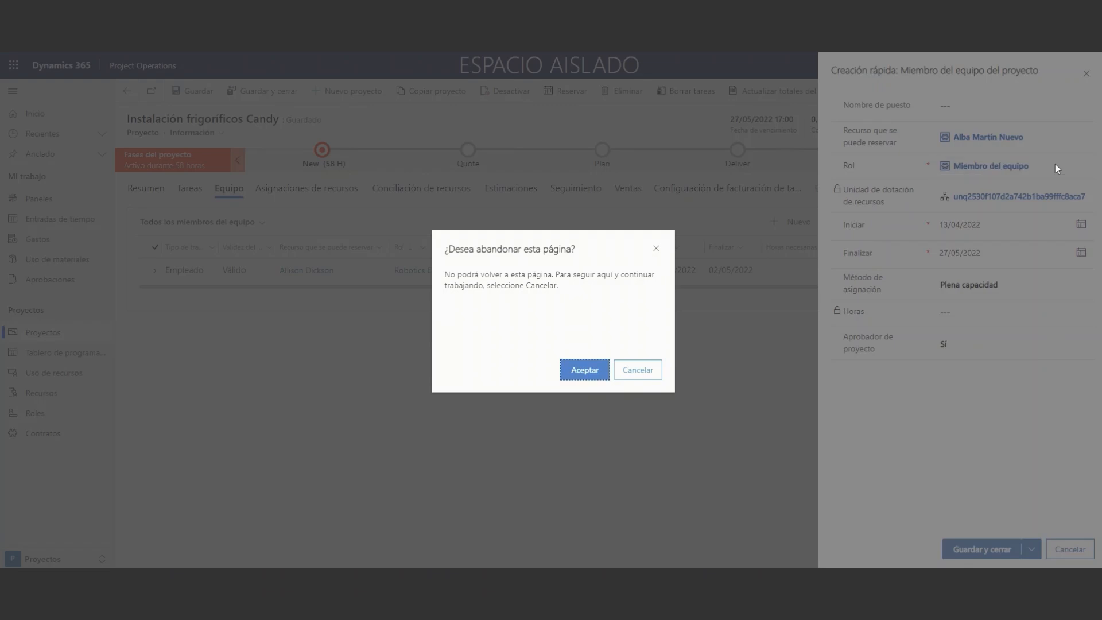
click(662, 249)
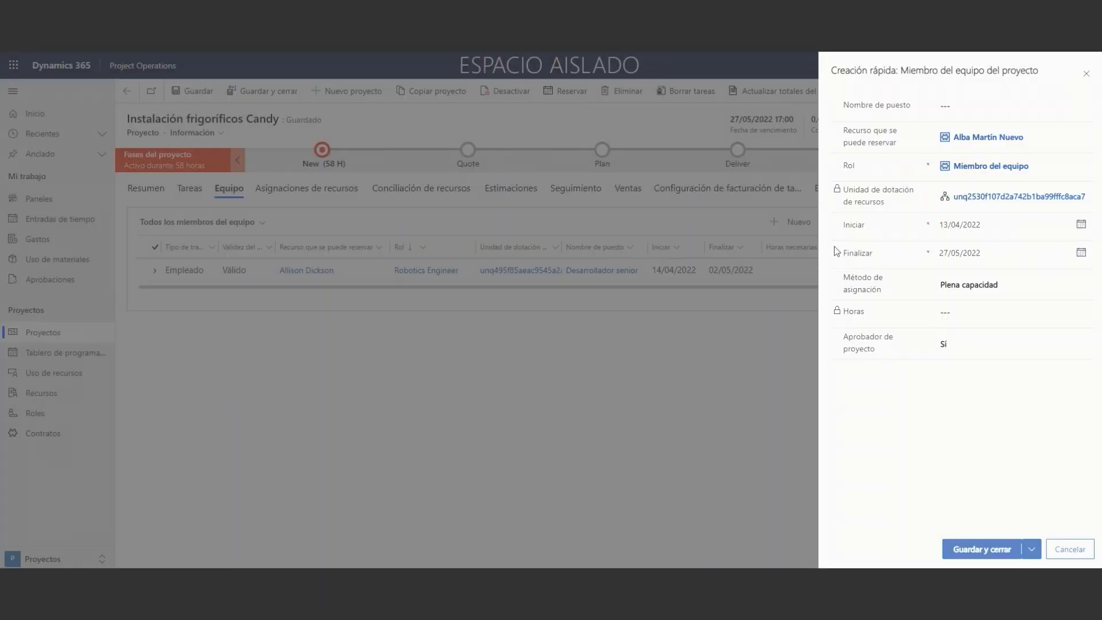
click(1011, 551)
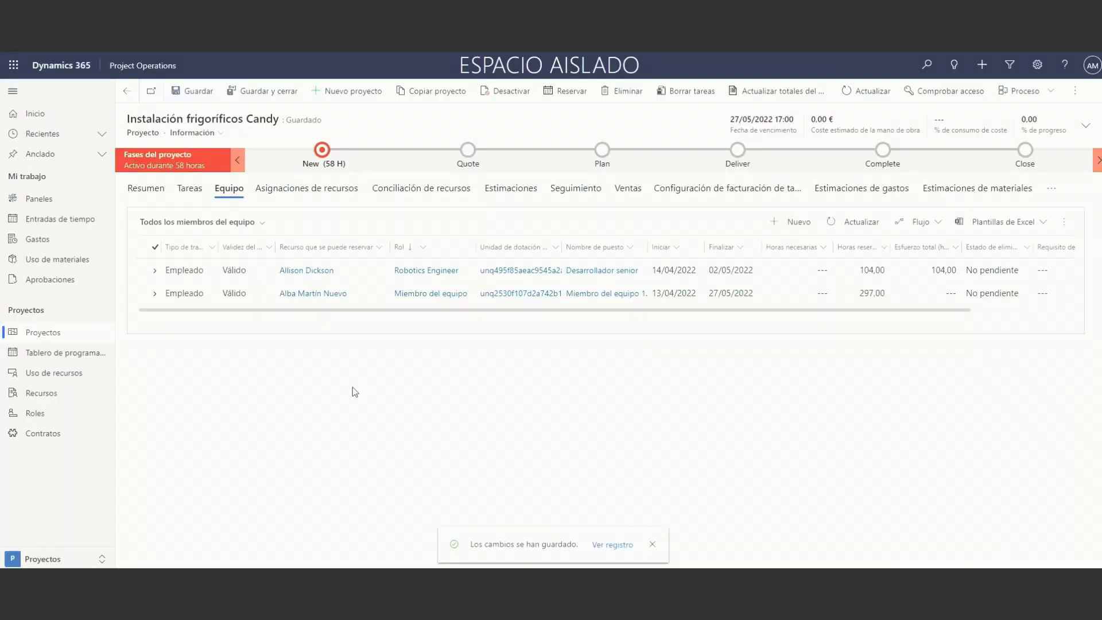
Review the project summary, the weekly time entries and the list of own expenses.
click(154, 190)
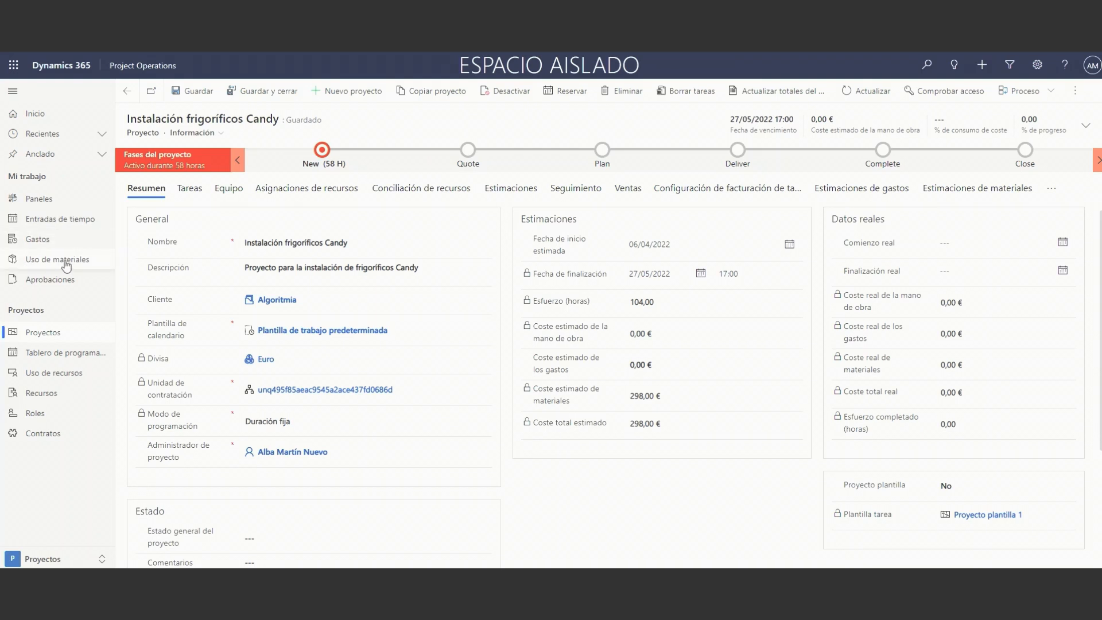
click(60, 224)
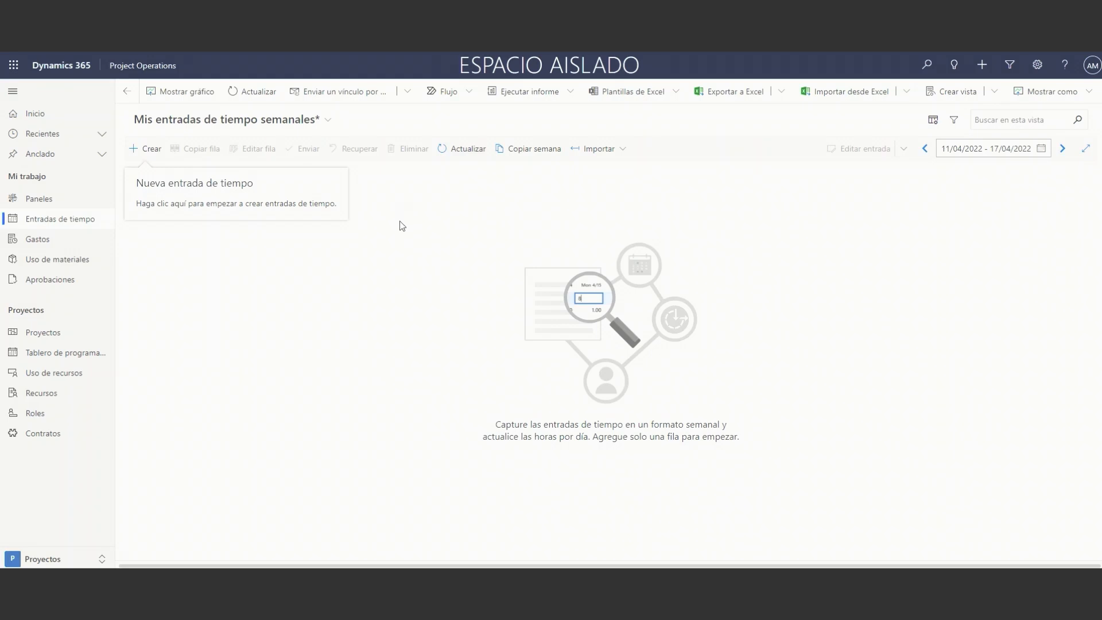
click(67, 239)
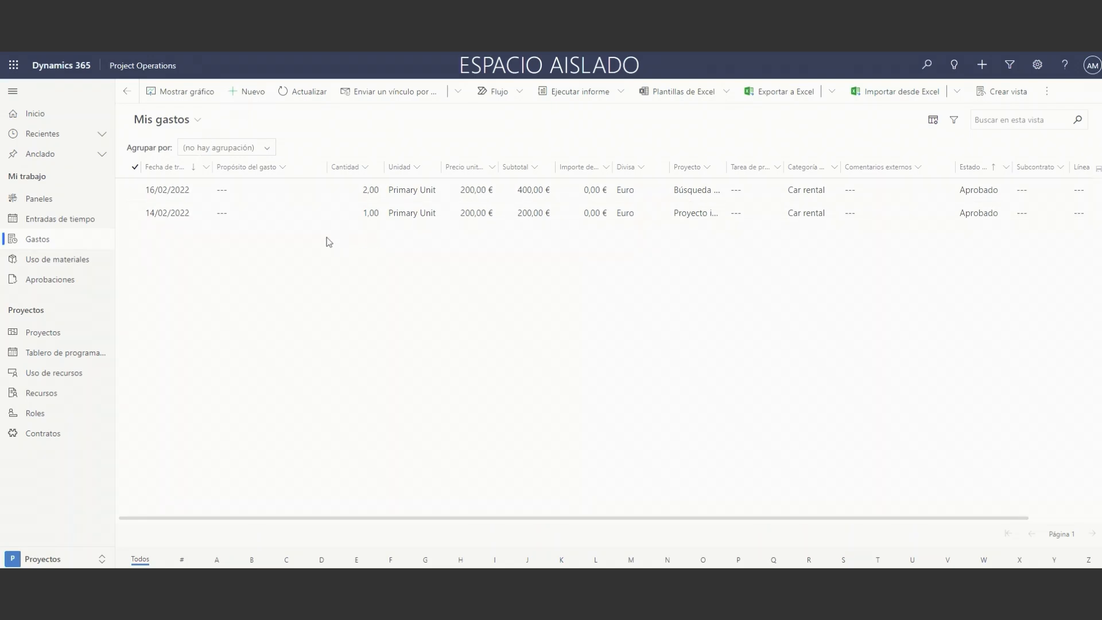
Start a new material usage record dated 13/04/2022 for the existing product Frigorífico - Candy CHICS 5182WN.
click(90, 259)
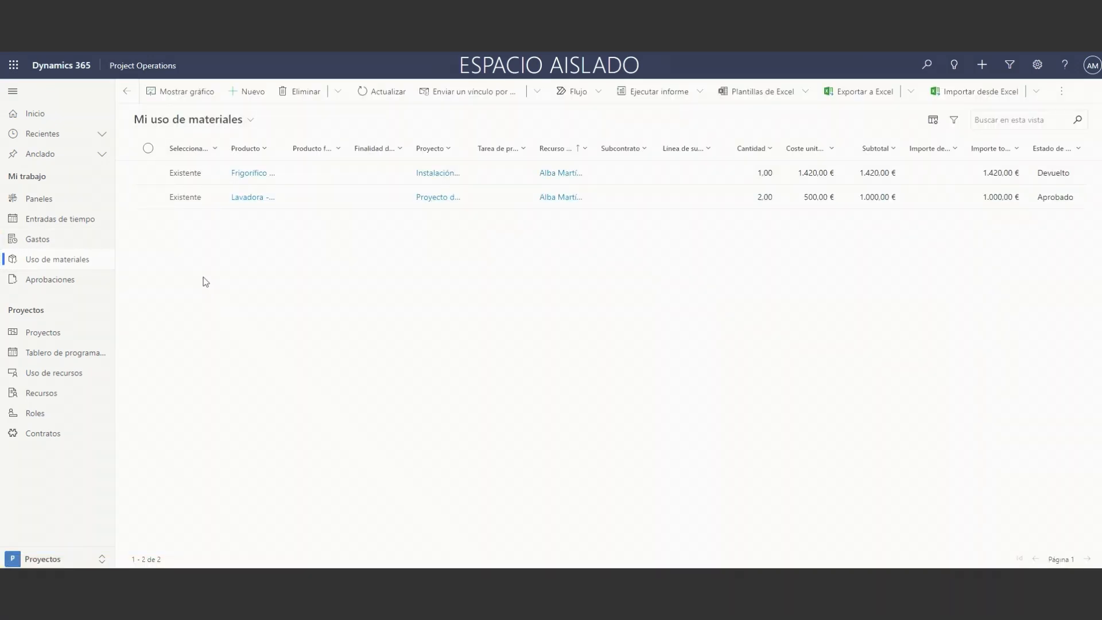
click(249, 91)
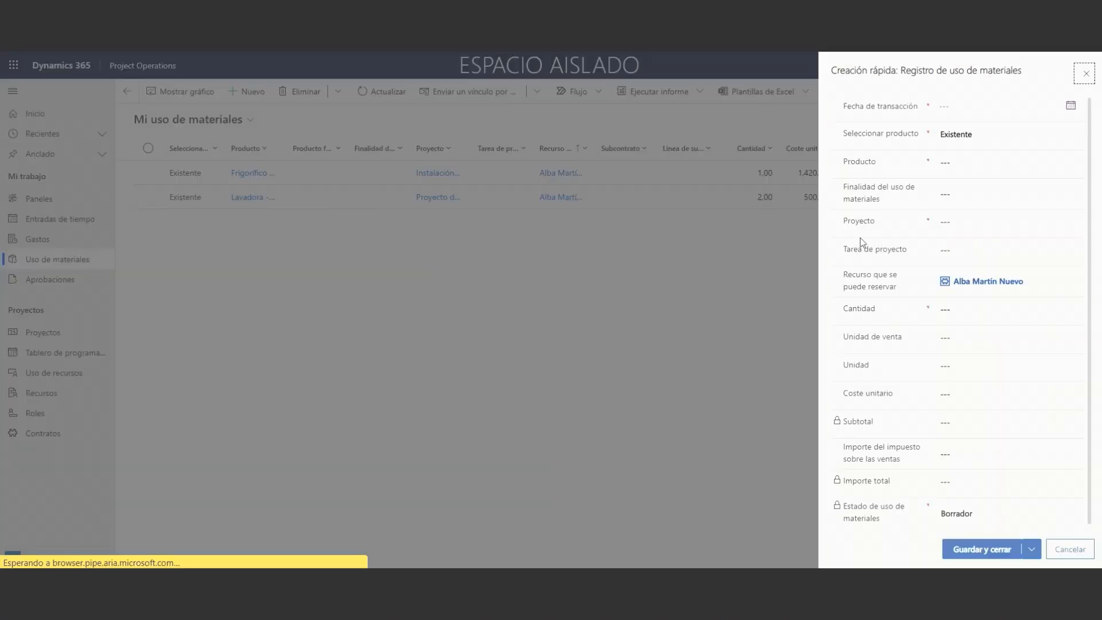
click(1071, 105)
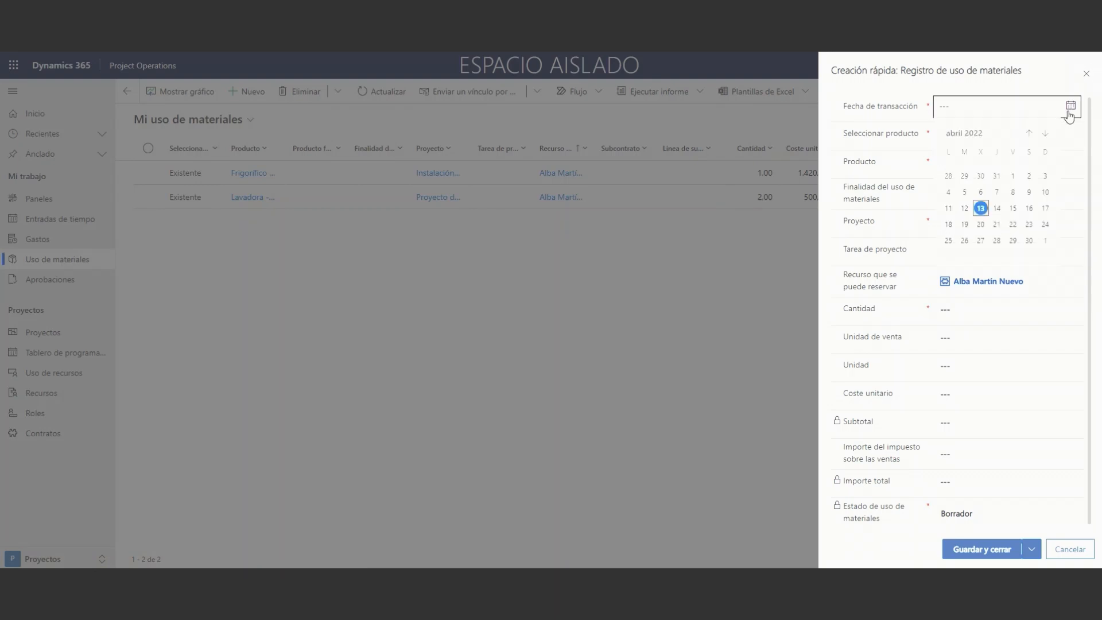
click(982, 208)
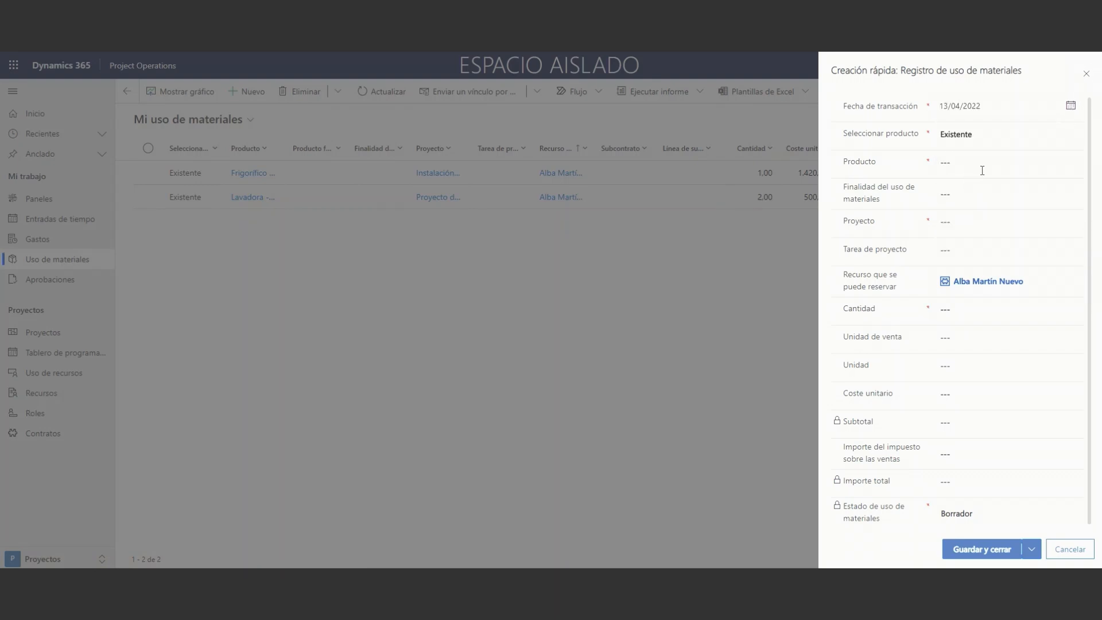
click(1074, 163)
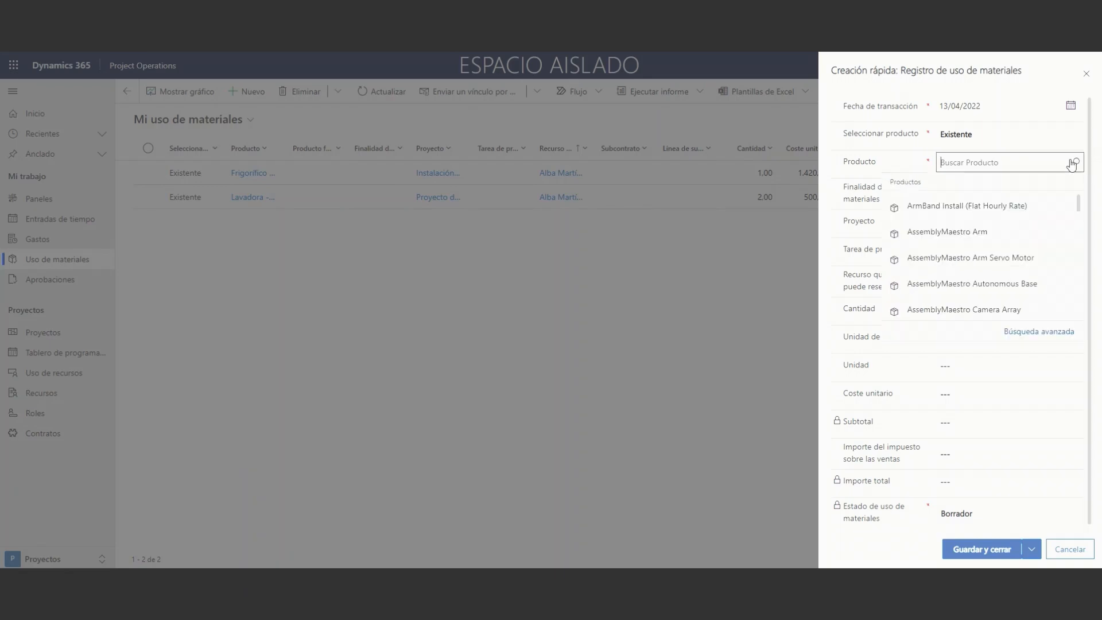
text(frig)
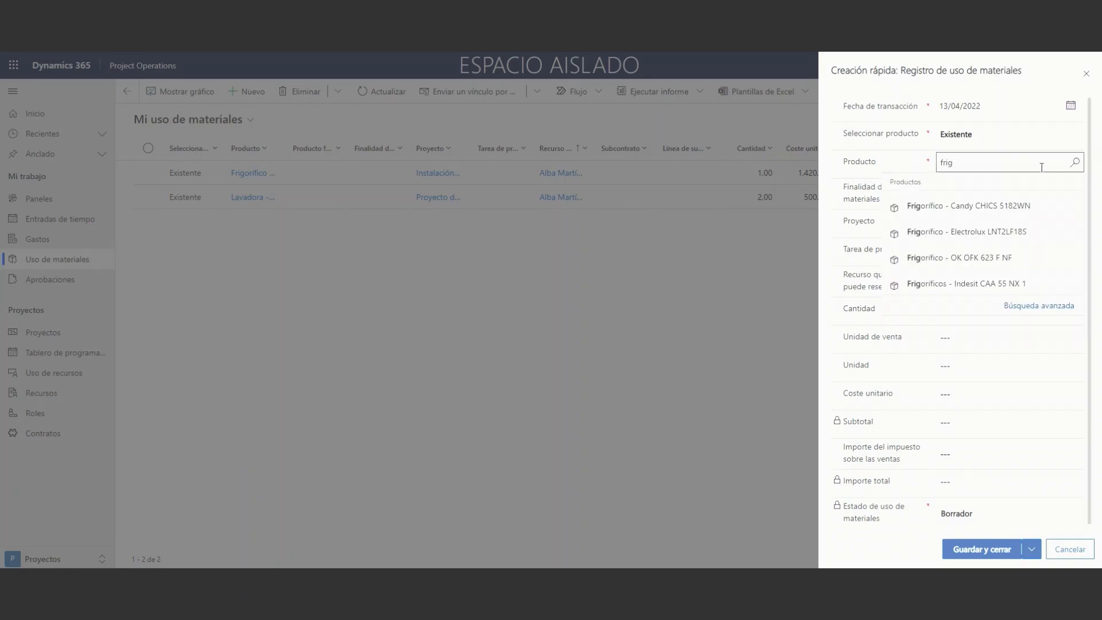
click(1018, 206)
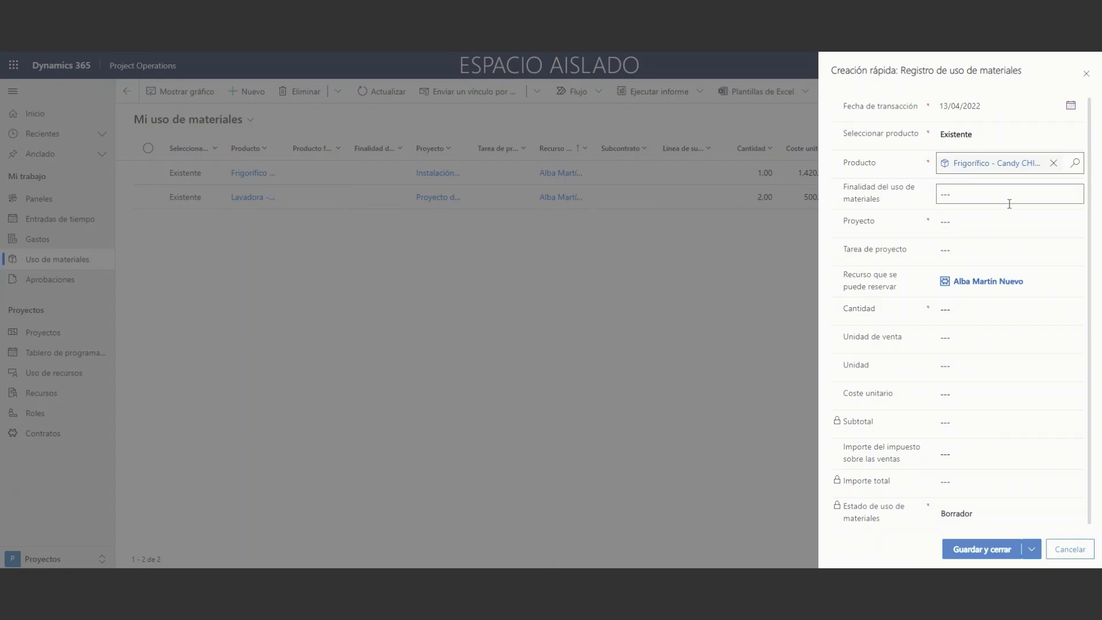
Assign the usage record to the project Instalación frigoríficos Candy with quantity 1, and save and close it.
click(1072, 221)
click(1072, 223)
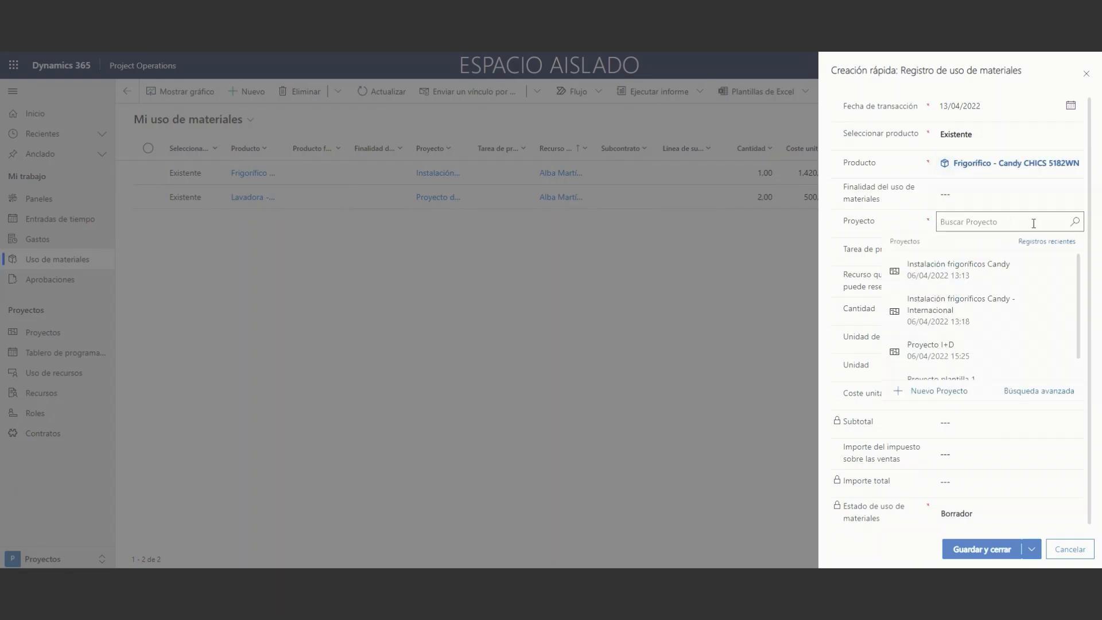
click(1013, 267)
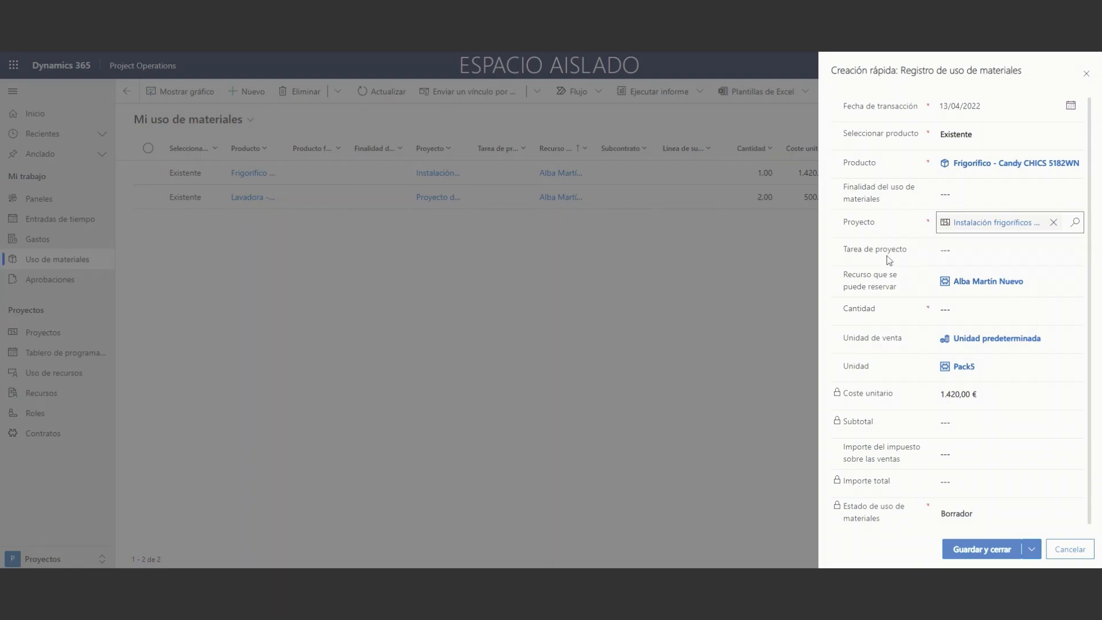
click(972, 309)
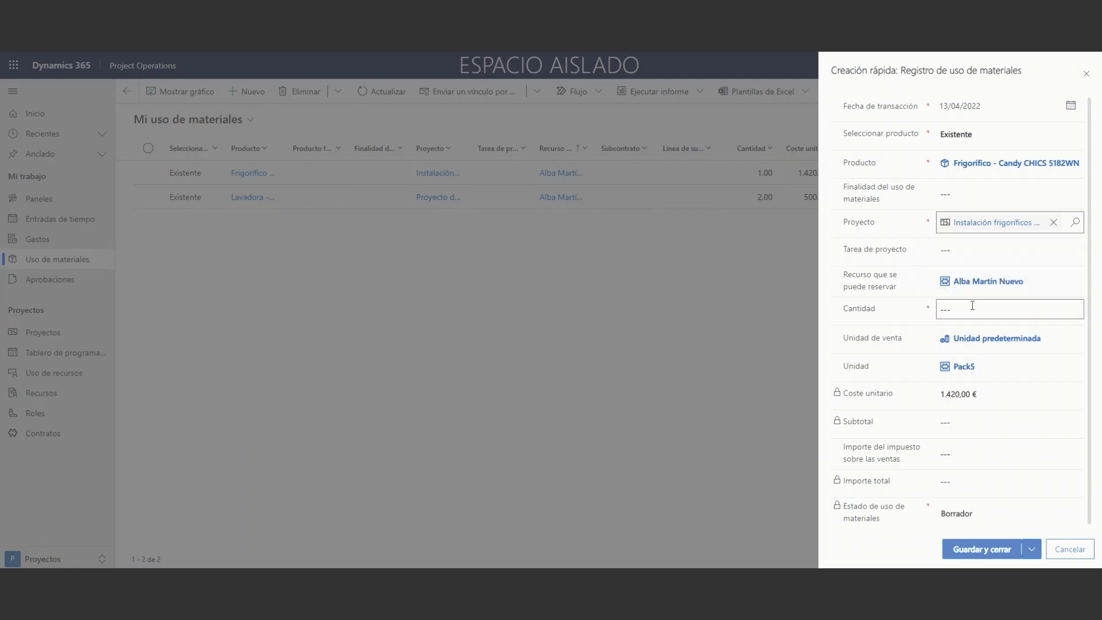
click(900, 311)
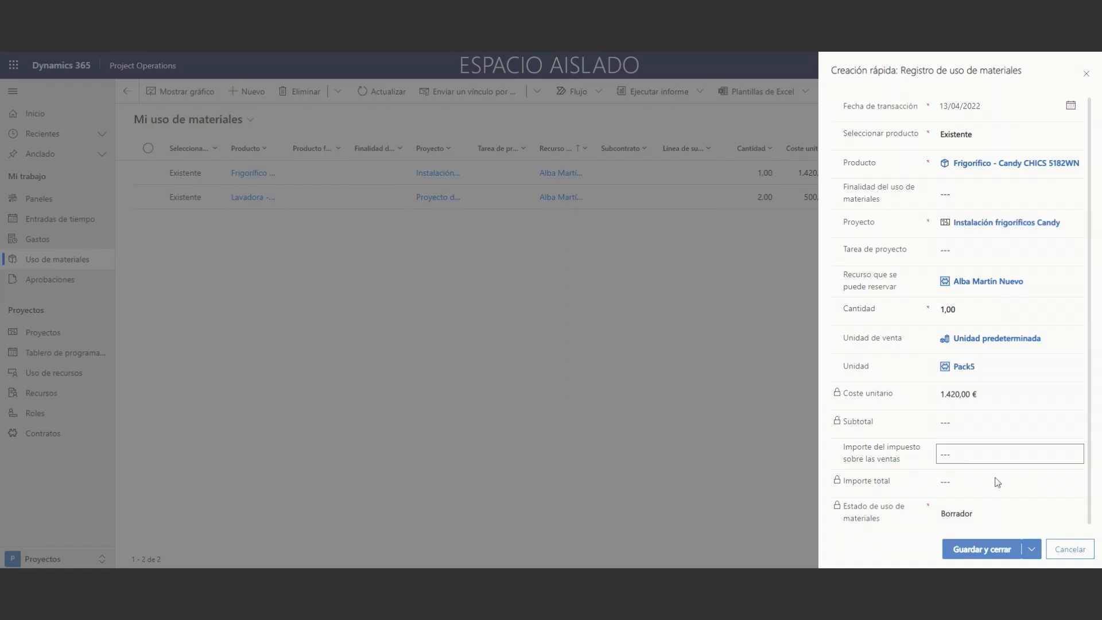
click(997, 550)
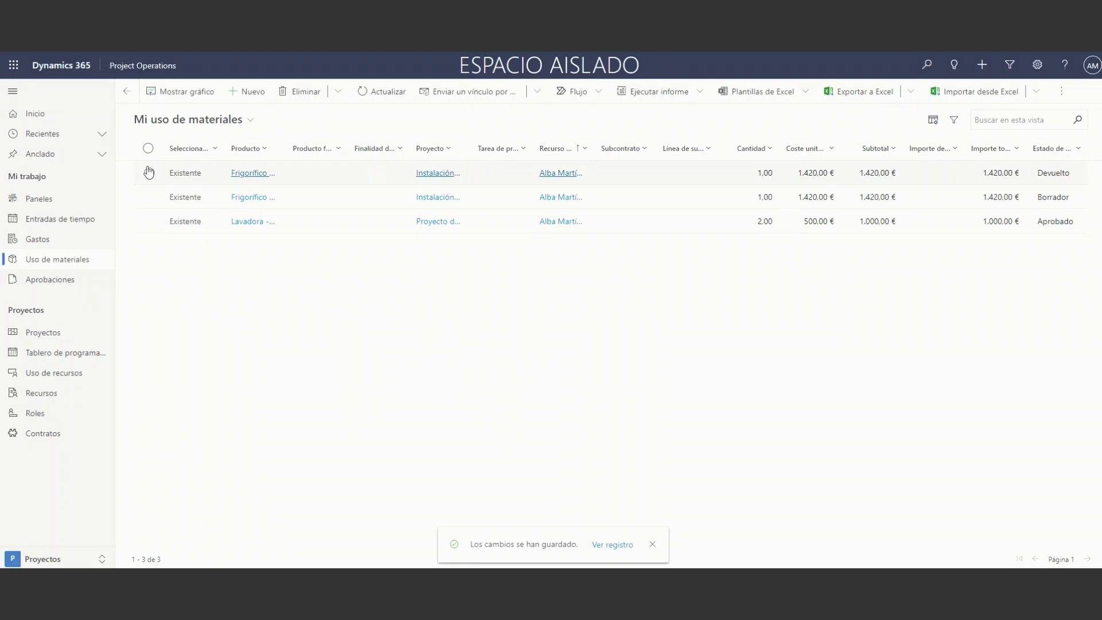
Submit the draft Frigorífico material usage record for approval.
click(148, 173)
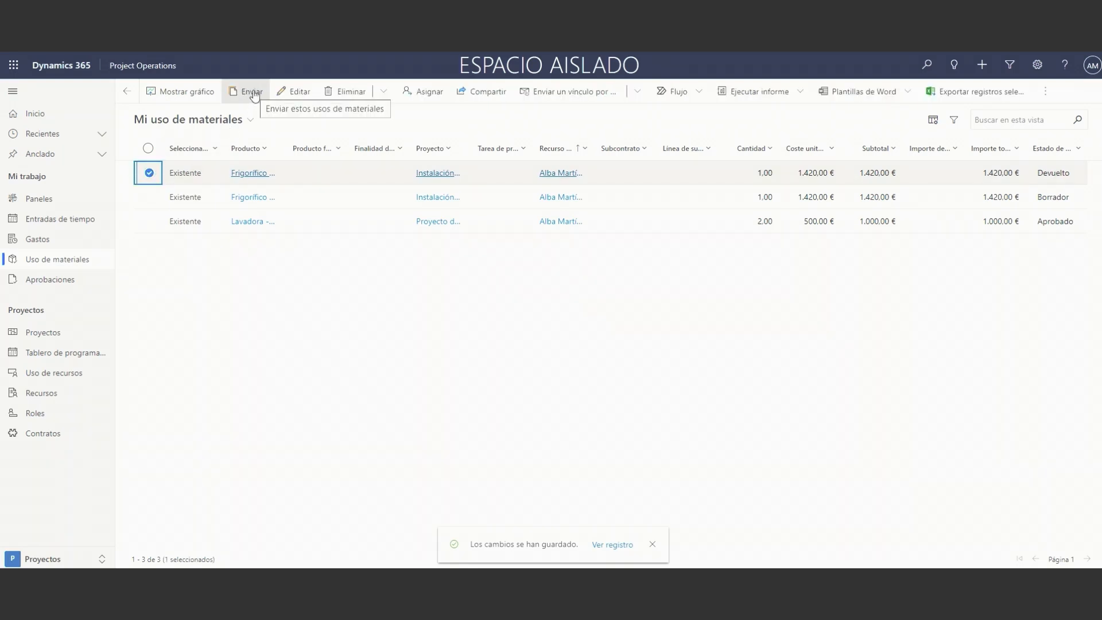
click(149, 173)
click(149, 196)
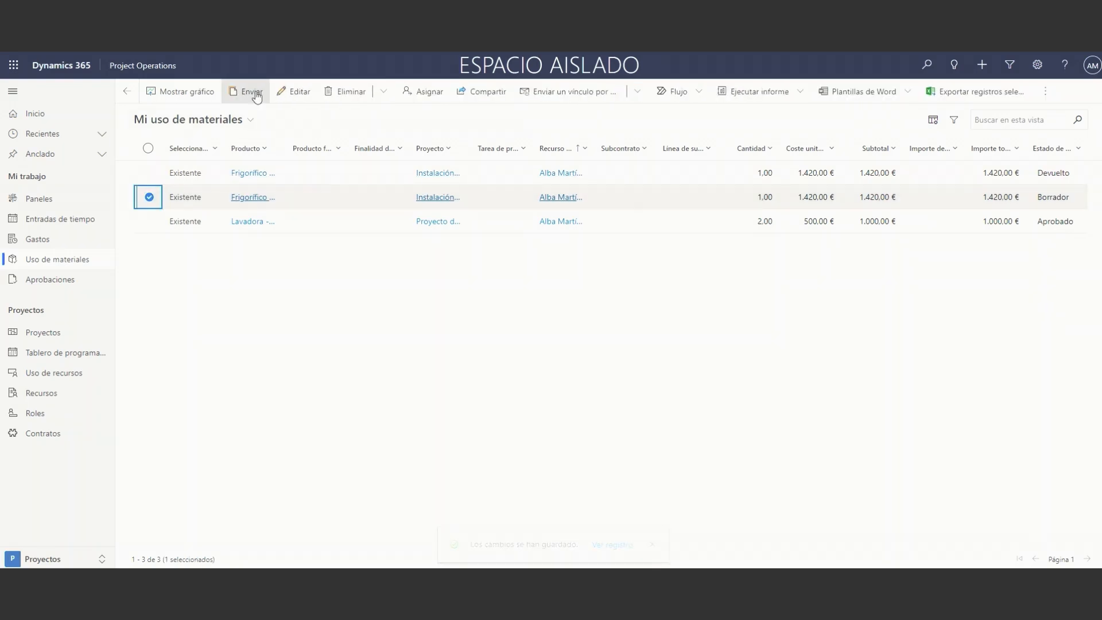
click(254, 92)
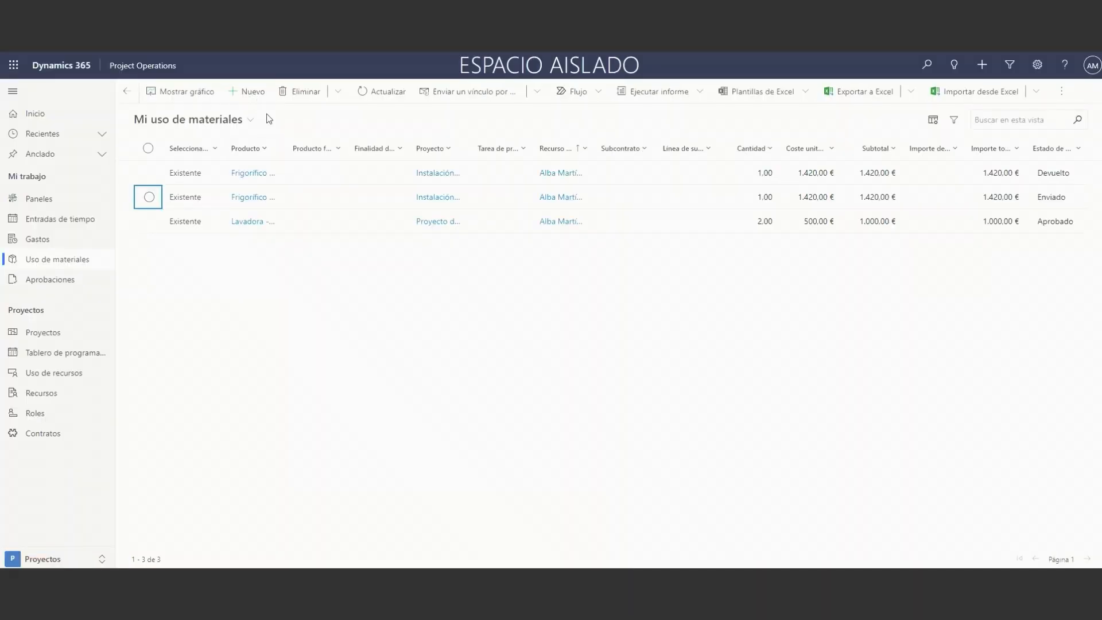
Approve the submitted Frigorífico record in the approvals view Uso de materiales para aprobación.
click(79, 283)
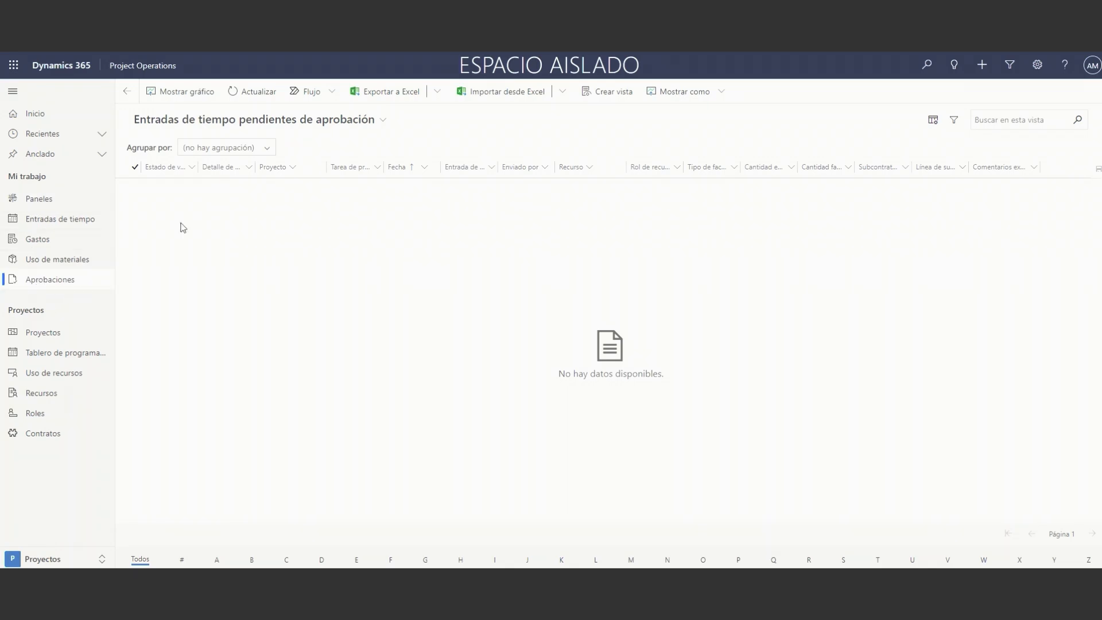
click(224, 127)
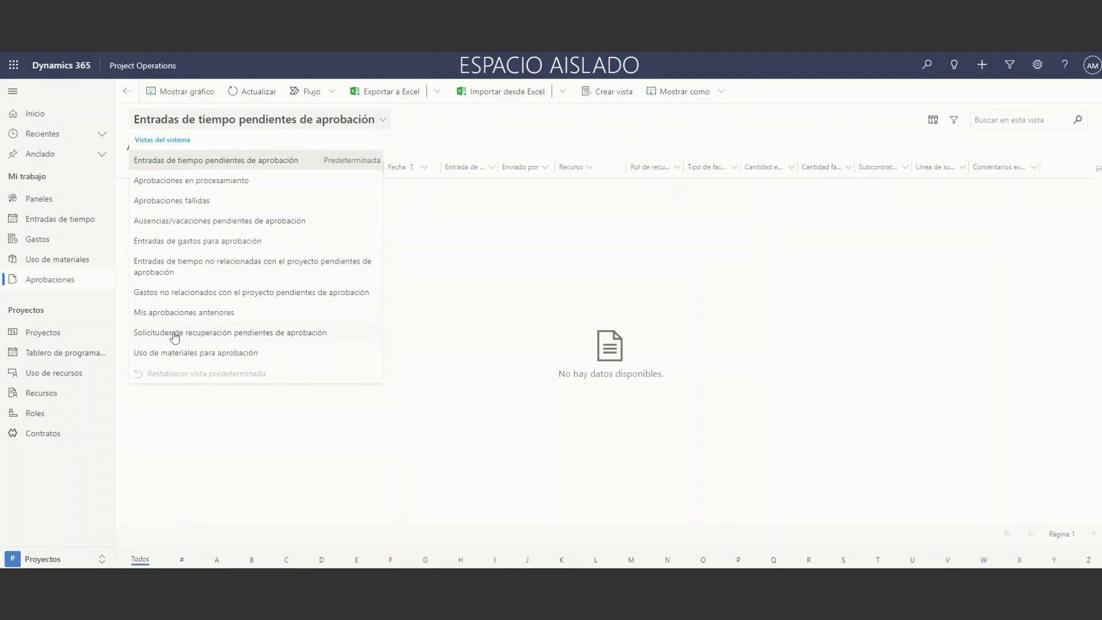
click(213, 356)
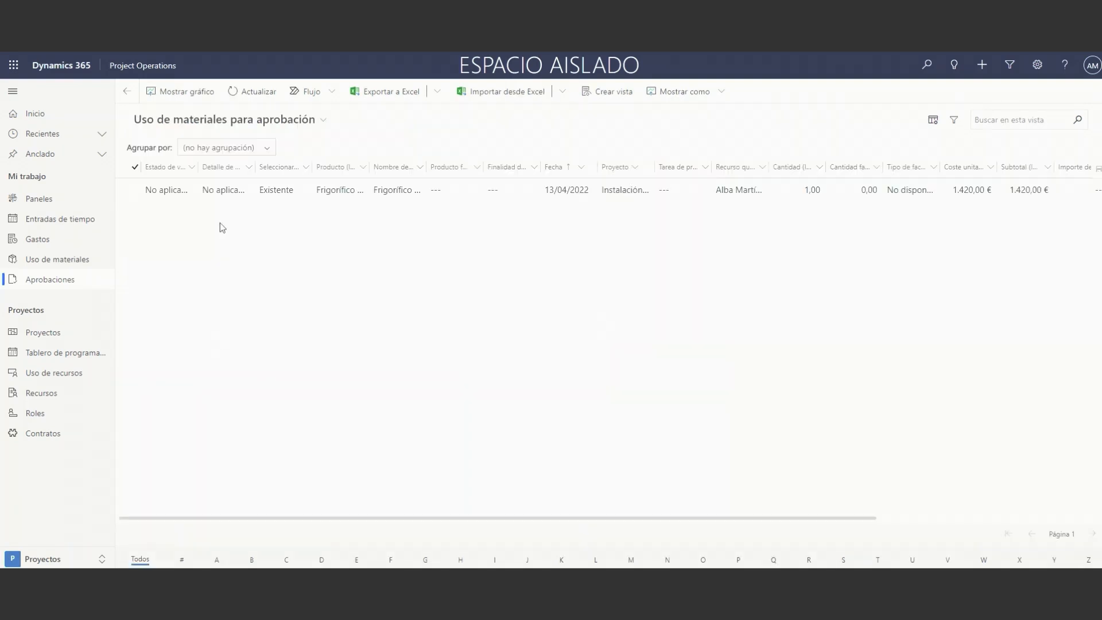
click(168, 190)
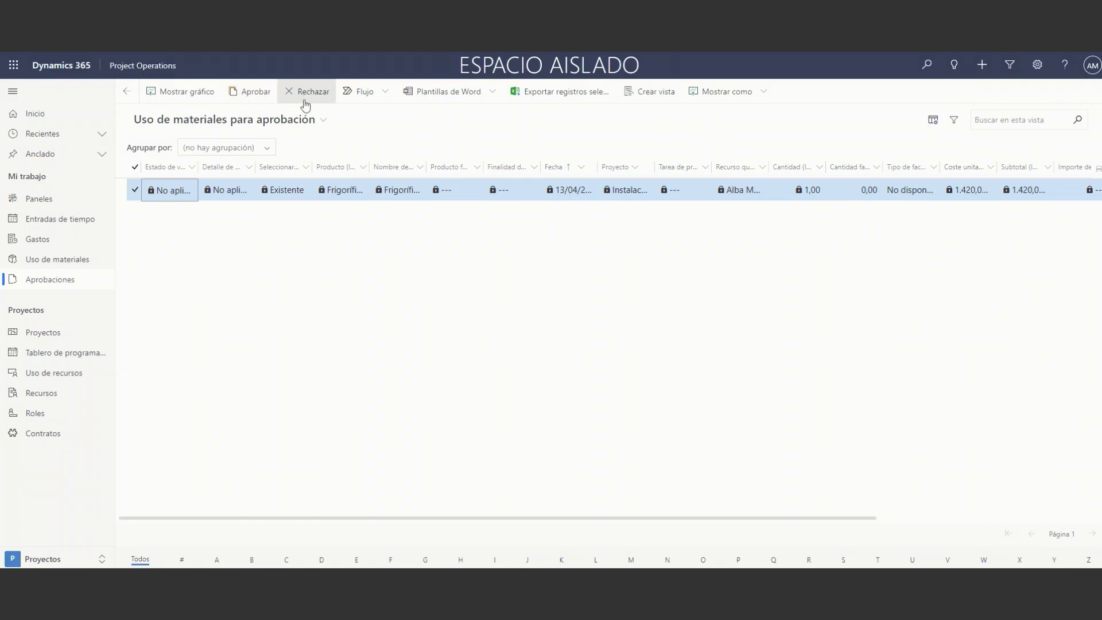
click(248, 98)
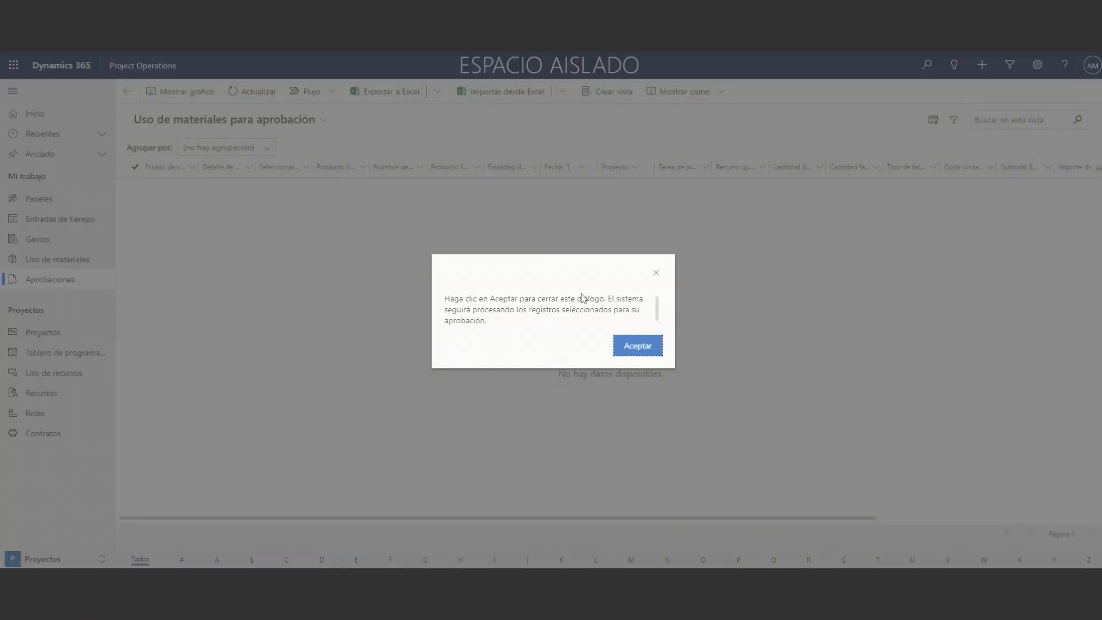
click(639, 345)
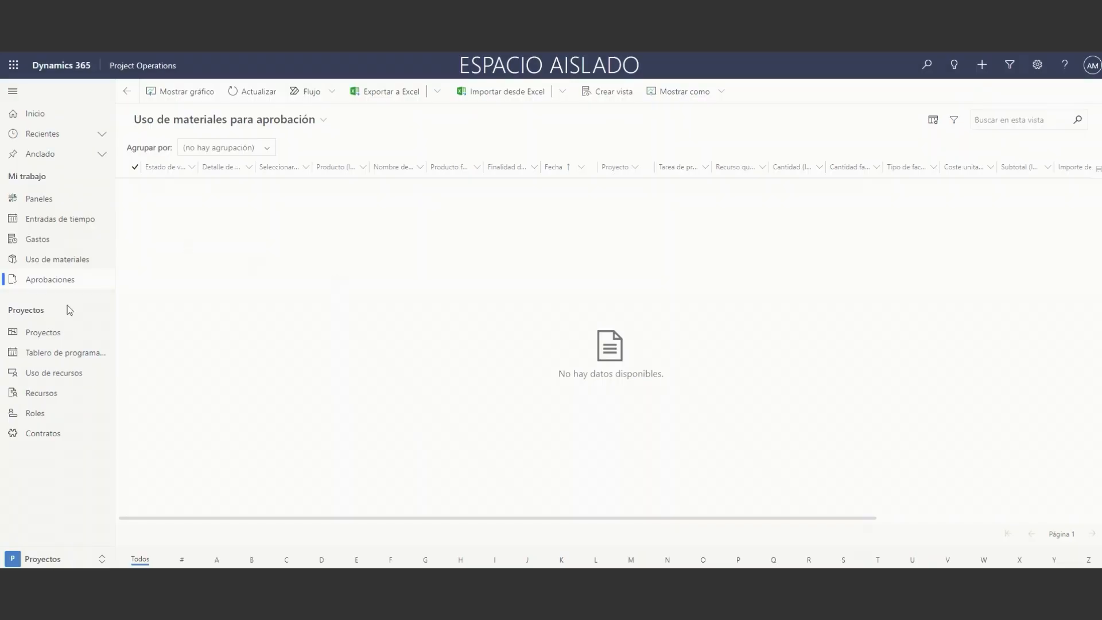
Review the estimated effort and the estimated and actual costs in the summary of the Instalación frigoríficos Candy project.
click(58, 335)
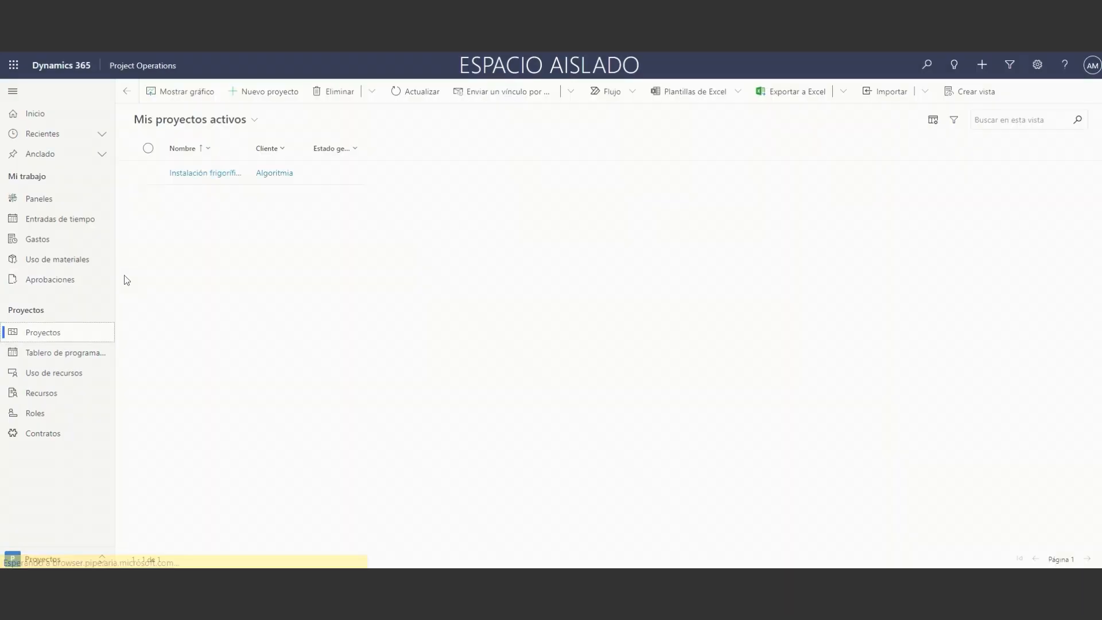
click(205, 174)
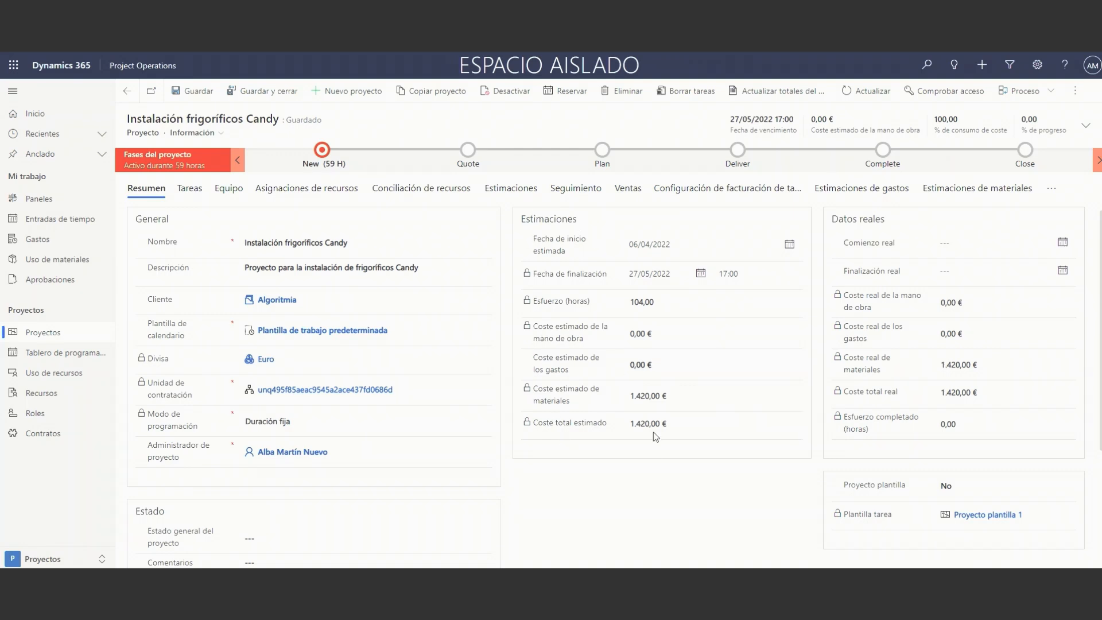
drag(541, 300, 631, 302)
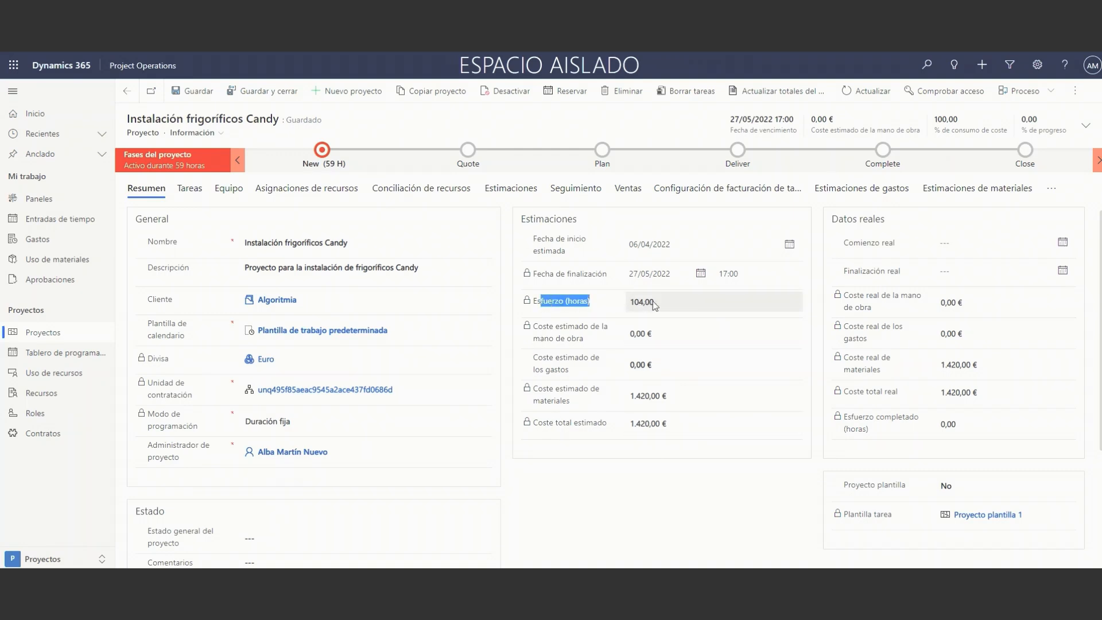
click(592, 302)
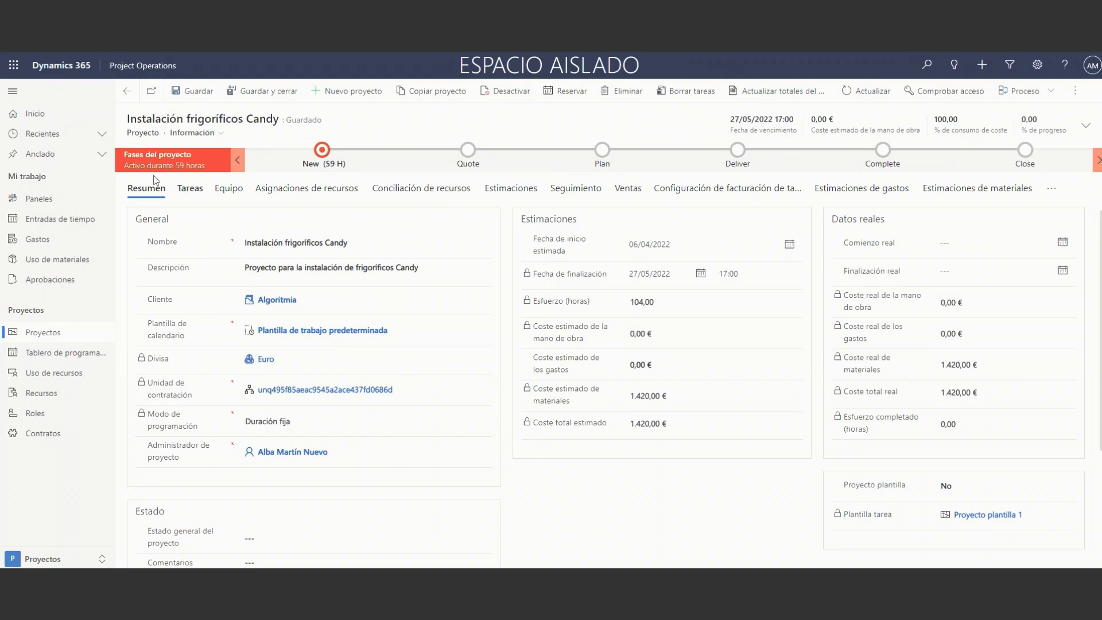
Check the approval status of the submitted Frigorífico record in the own material usage list and the actions available for it.
click(69, 262)
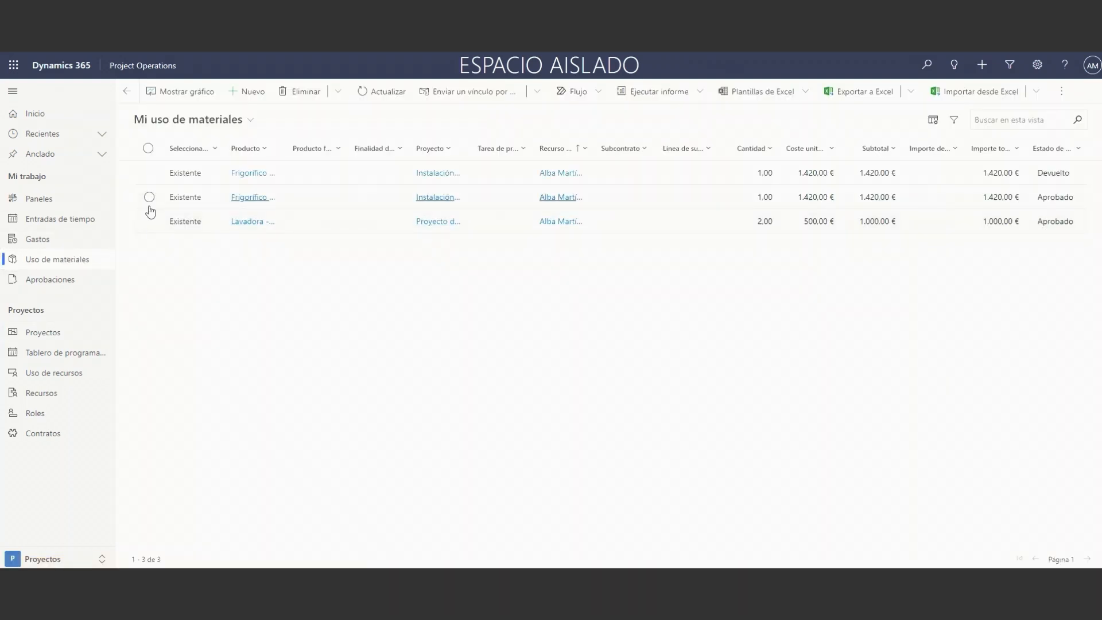
click(150, 197)
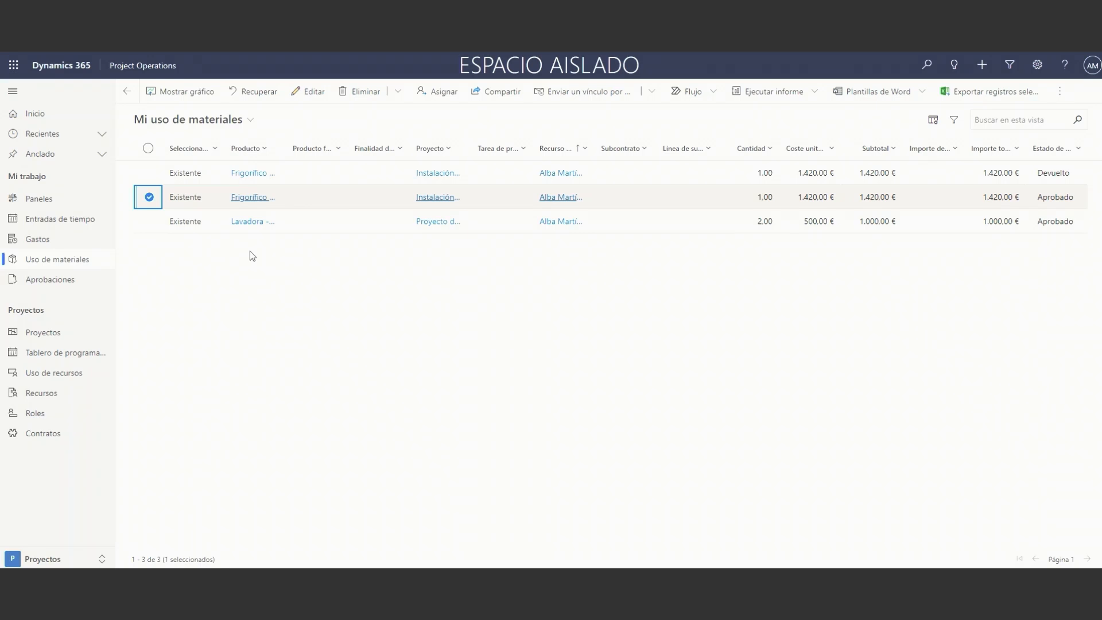
click(149, 198)
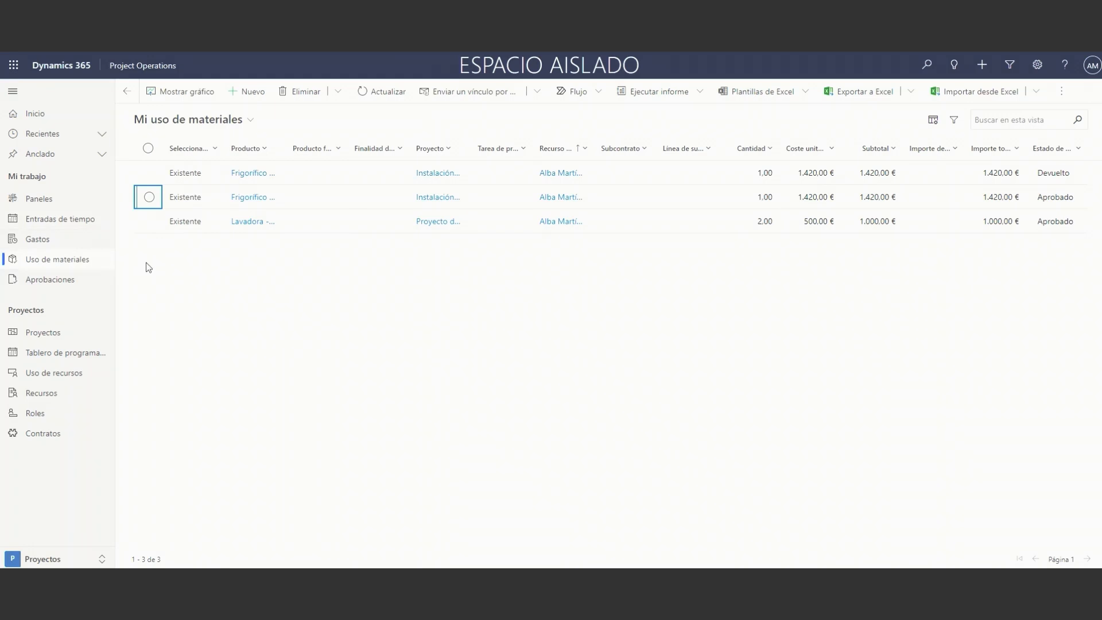
Review the project lists and department chart on the Panel seguimiento de proyectos dashboard, and check which other dashboards are available.
click(93, 204)
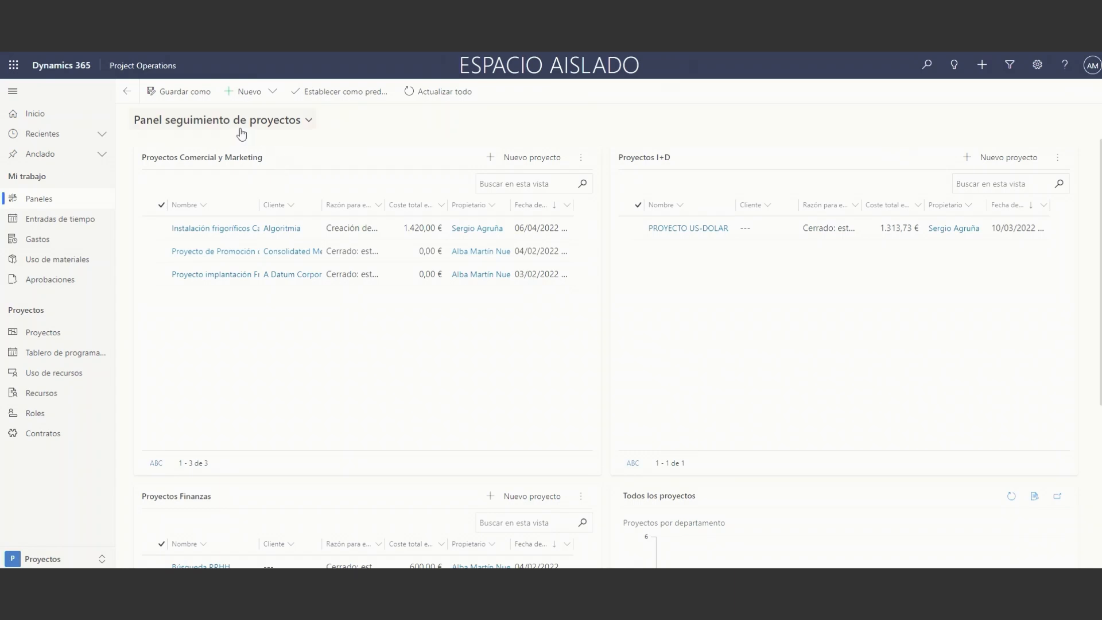
scroll(264, 233, down, 5)
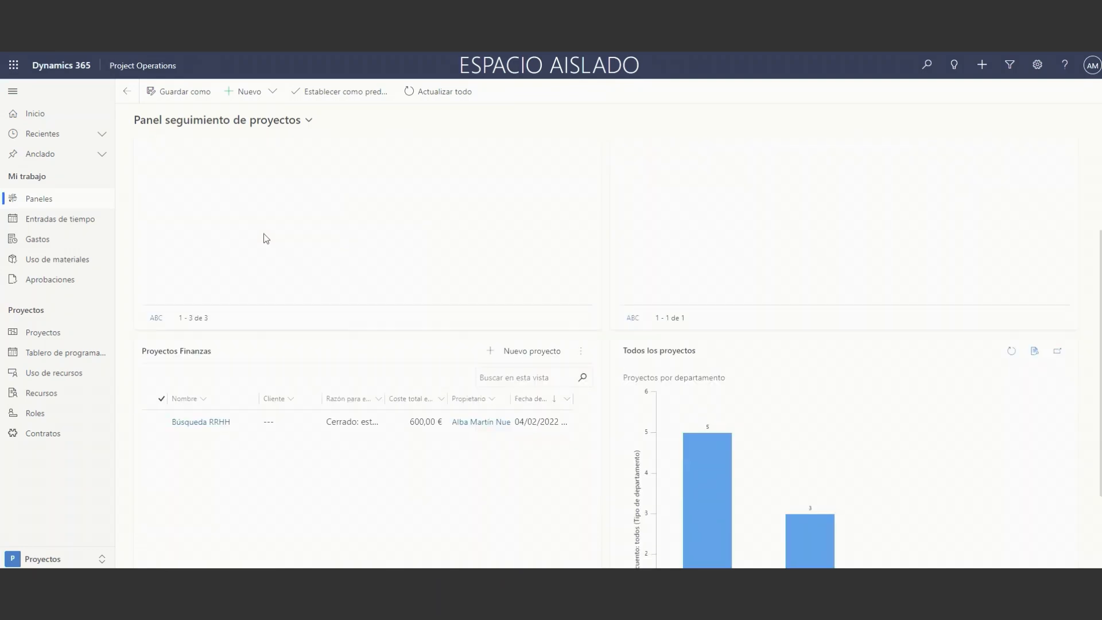
scroll(259, 240, up, 5)
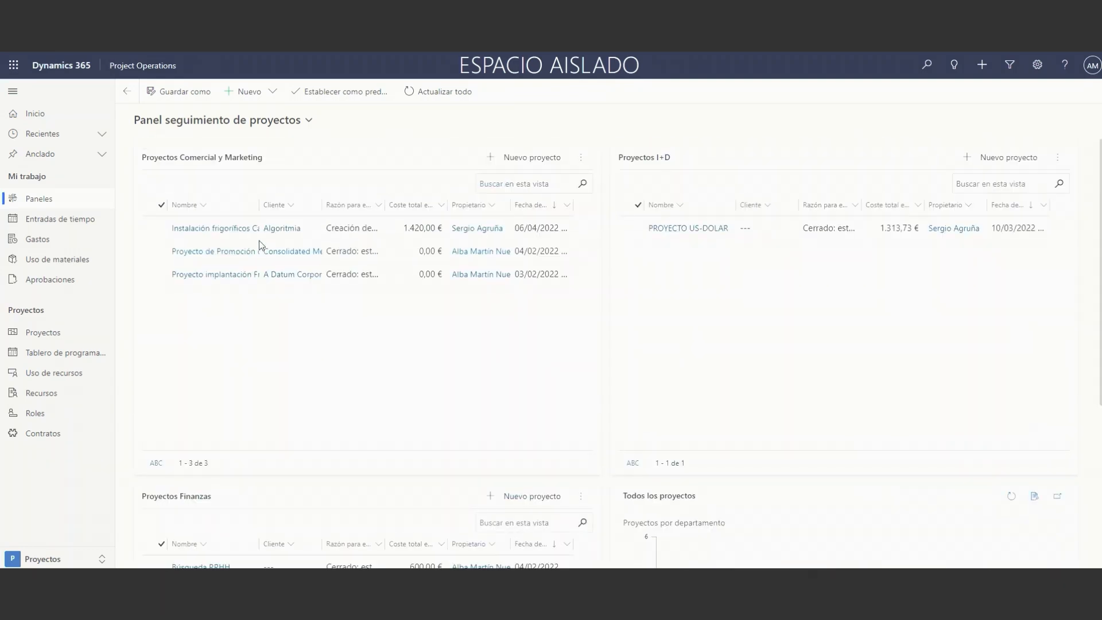
click(175, 123)
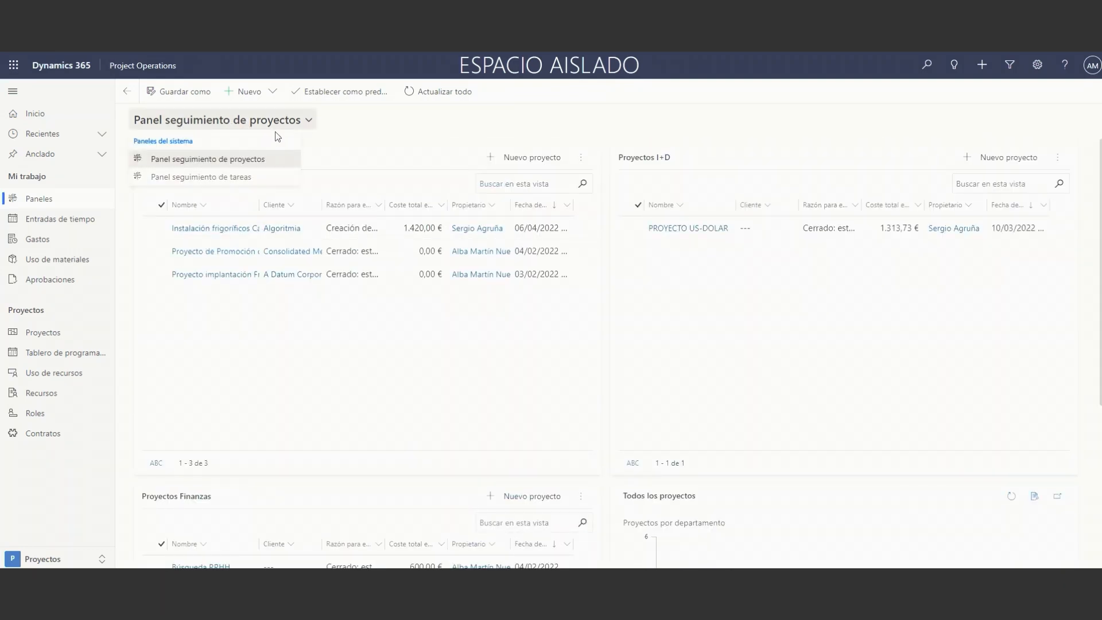
click(273, 127)
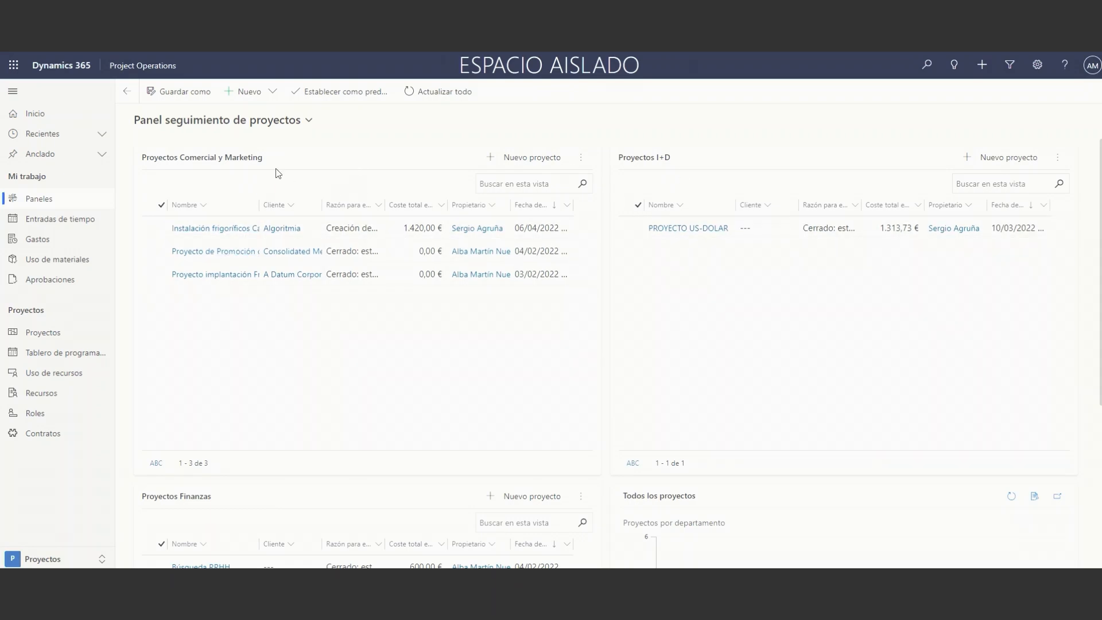
scroll(307, 310, down, 3)
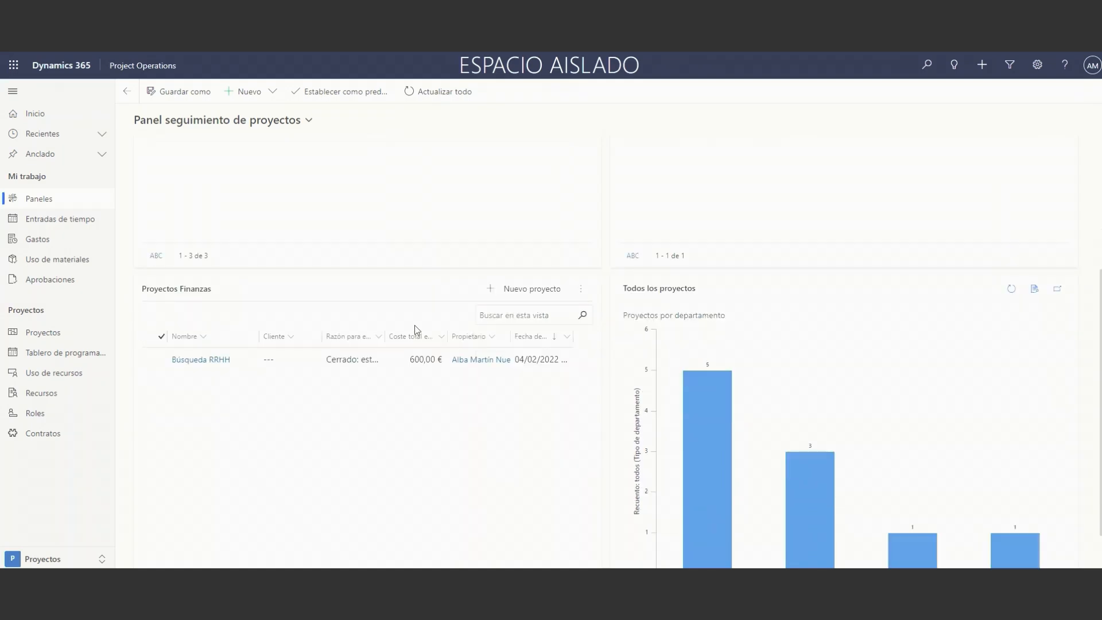
scroll(415, 327, down, 1)
scroll(412, 326, up, 4)
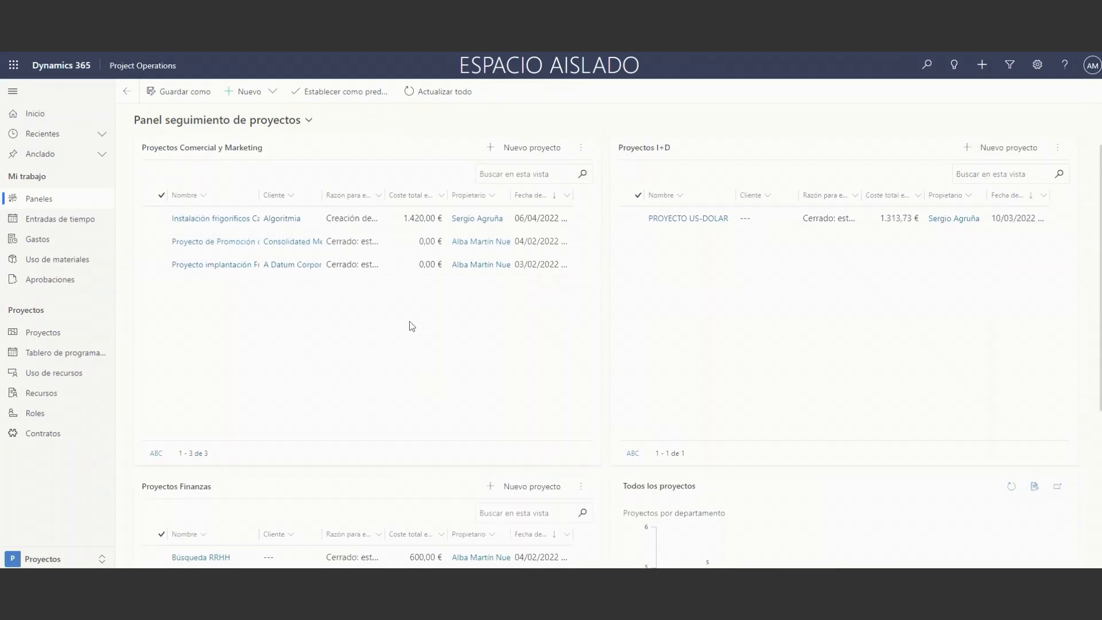
Switch to the Panel seguimiento de tareas dashboard and review its open tasks, tasks ending this week, and charts by project duration and status.
scroll(412, 326, down, 4)
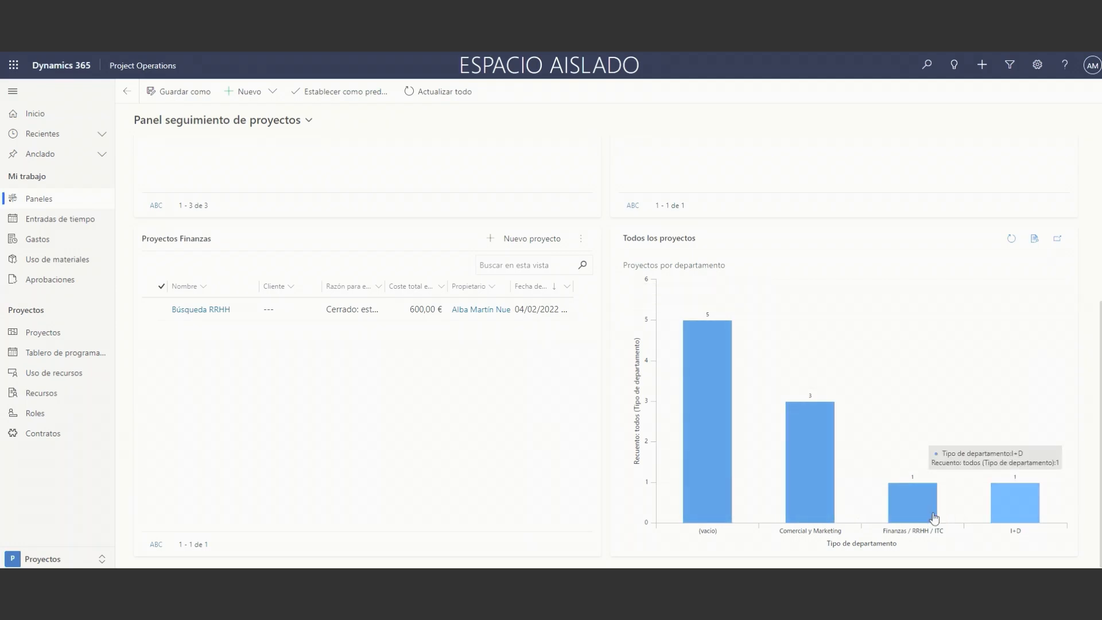
click(273, 126)
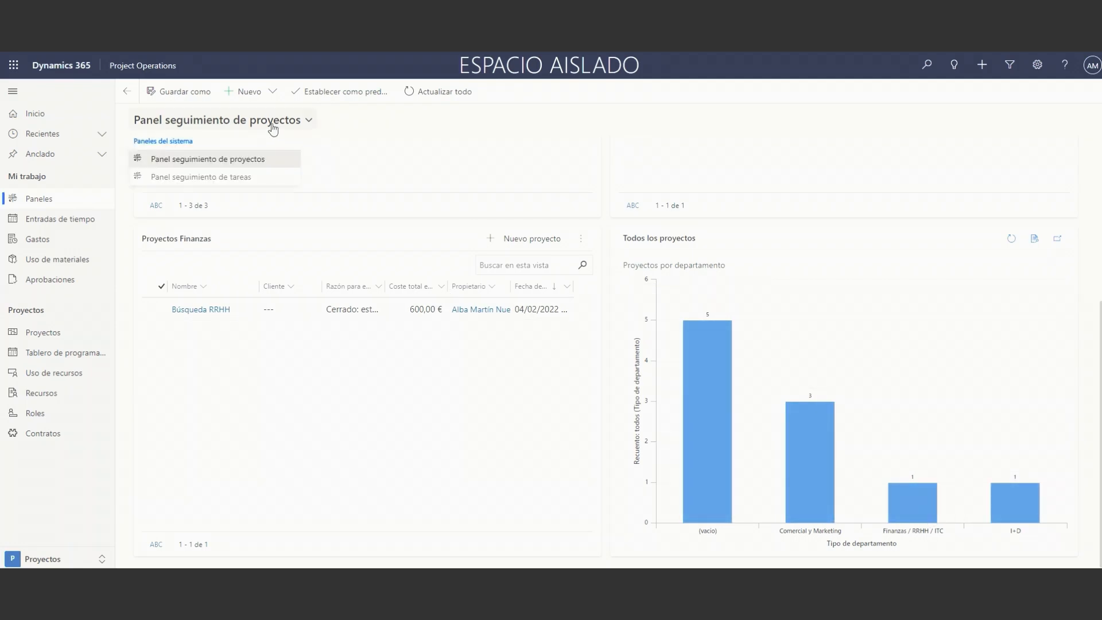
click(268, 178)
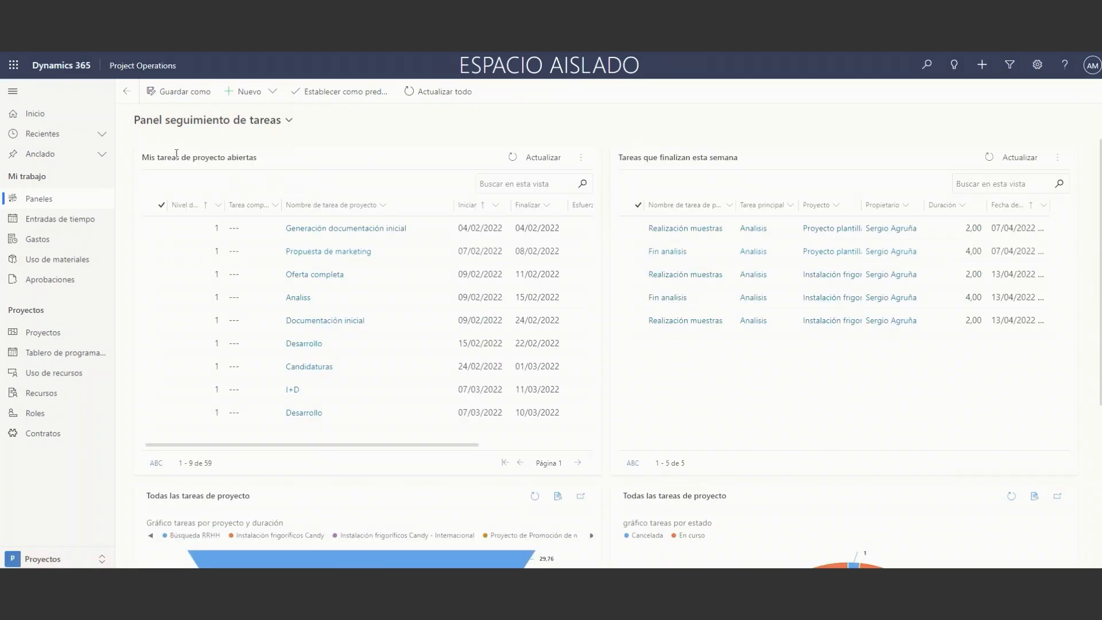
drag(161, 156, 273, 167)
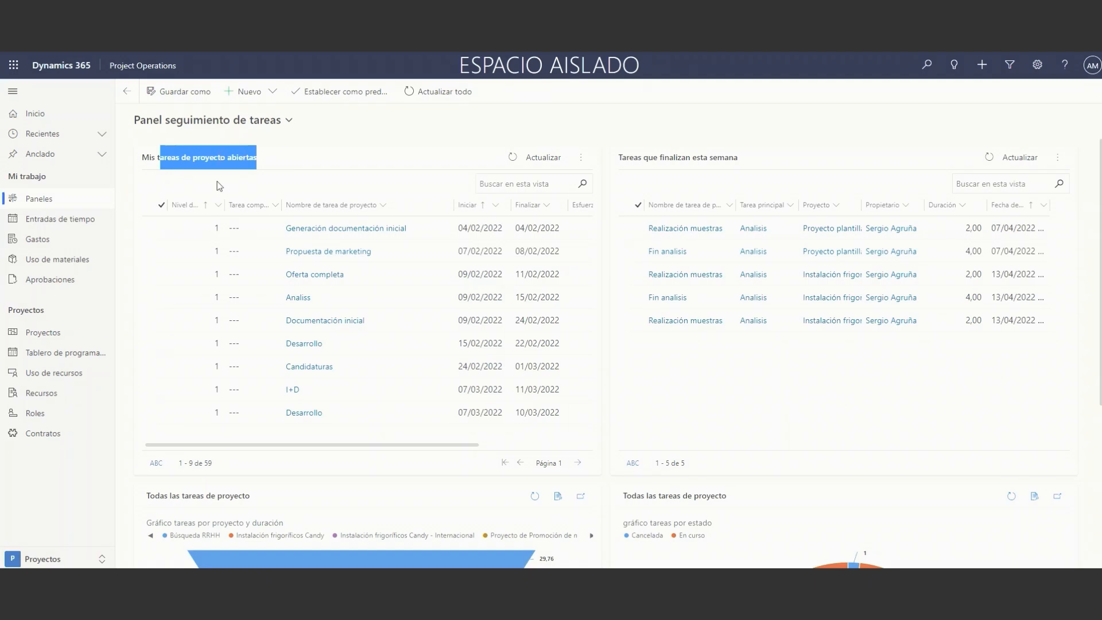
click(714, 173)
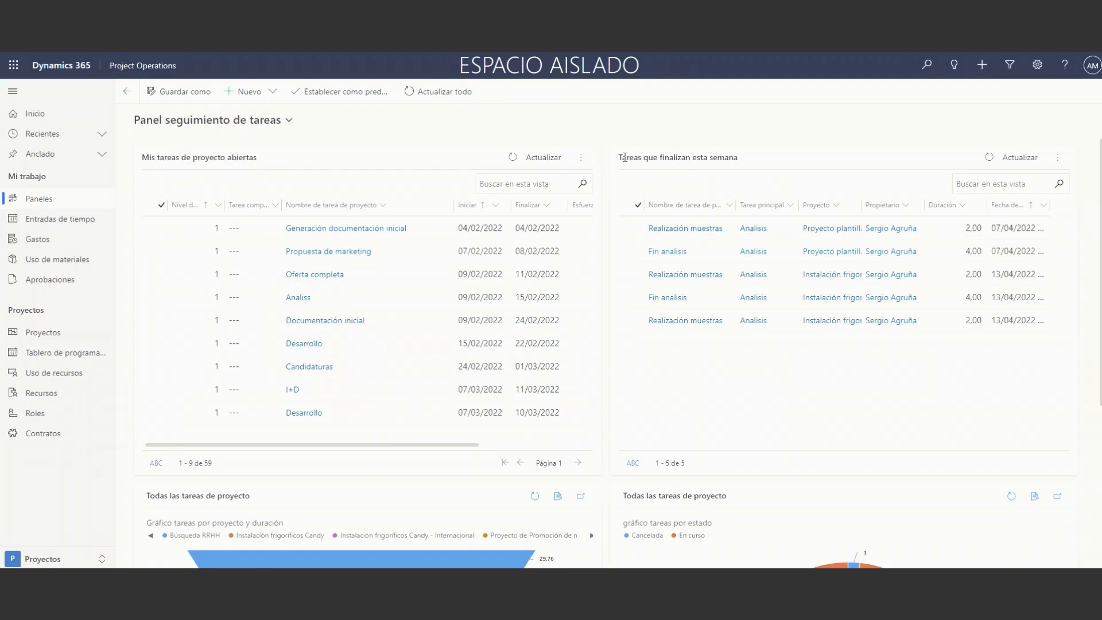
drag(619, 157, 742, 160)
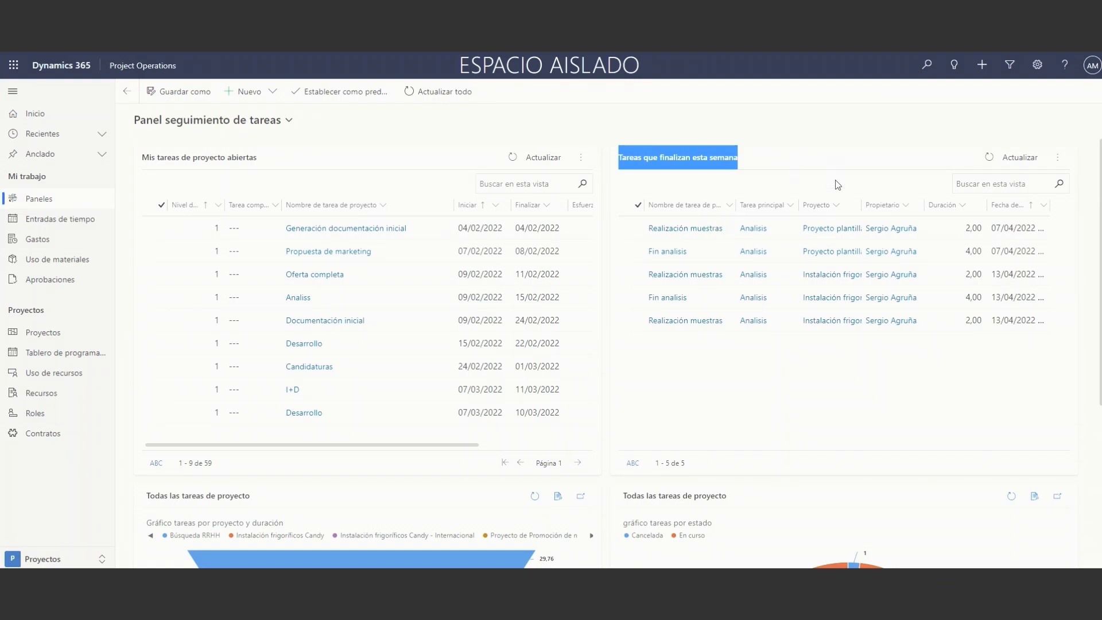
scroll(832, 196, down, 5)
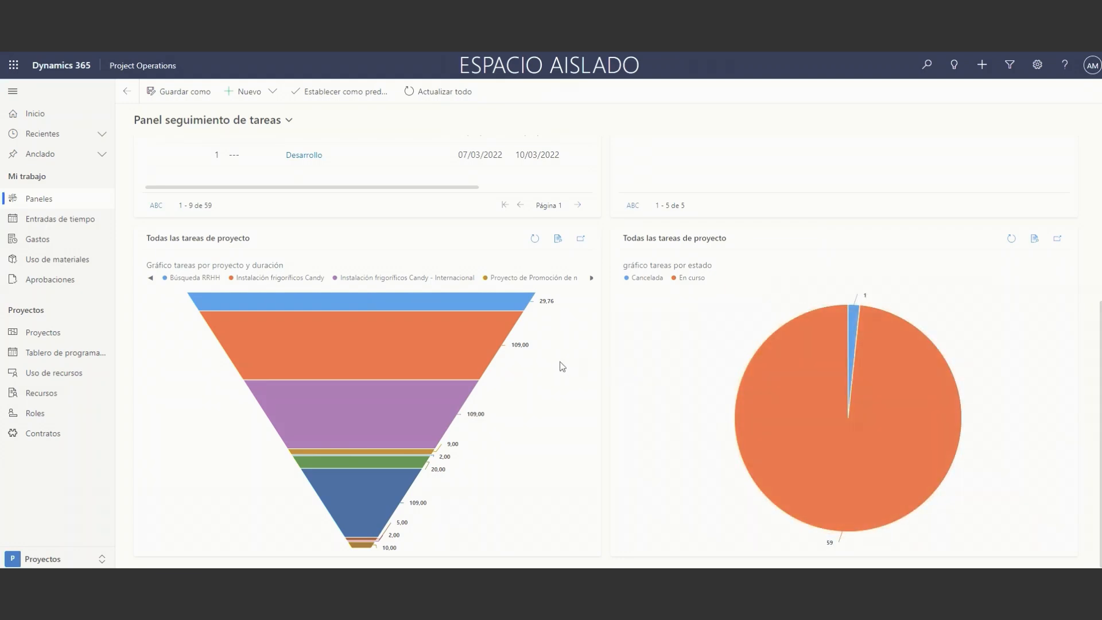
scroll(563, 369, up, 5)
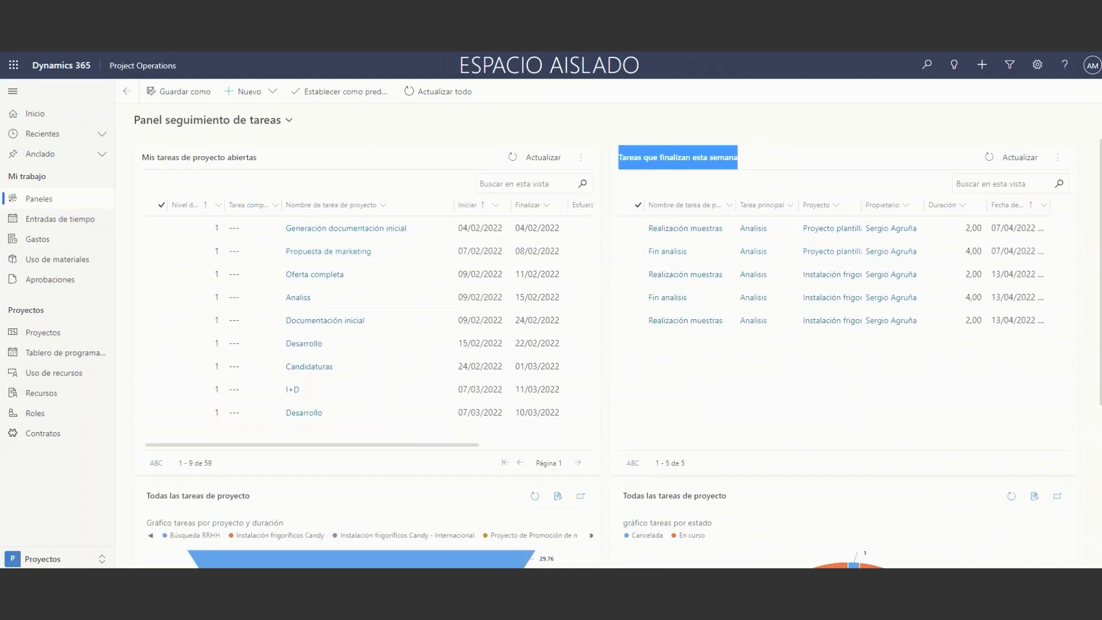